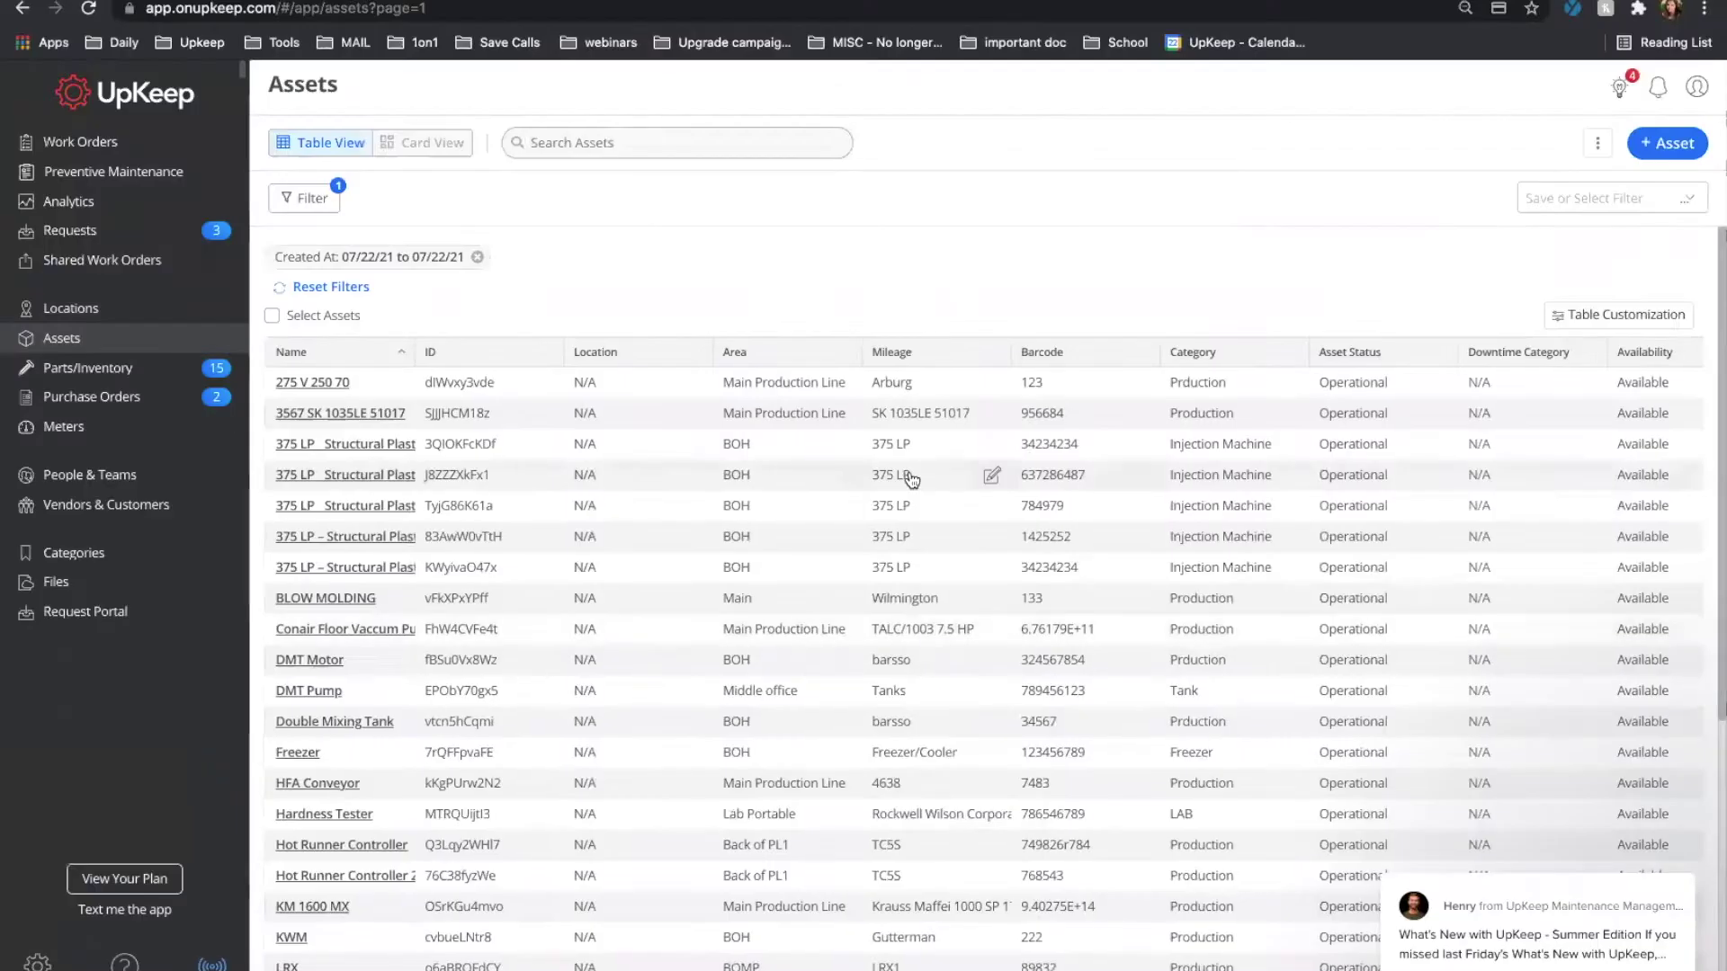
Step: Clear the Created At date filter and go to the asset Import page
click(479, 255)
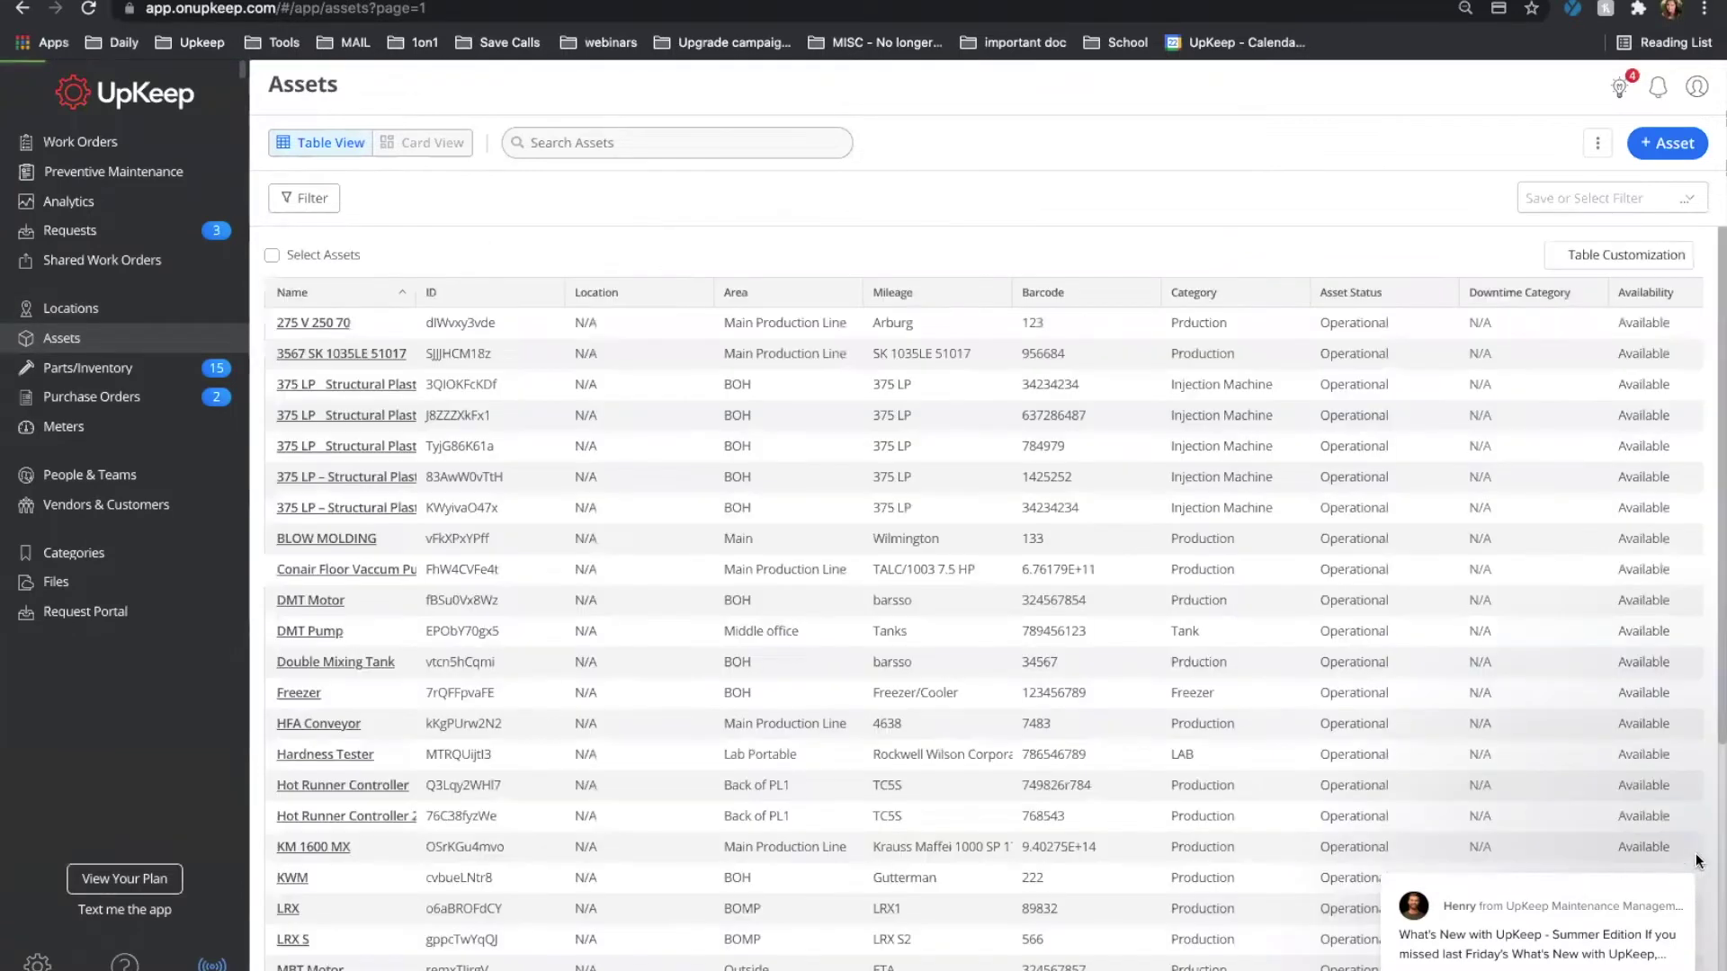
click(1597, 145)
click(1444, 208)
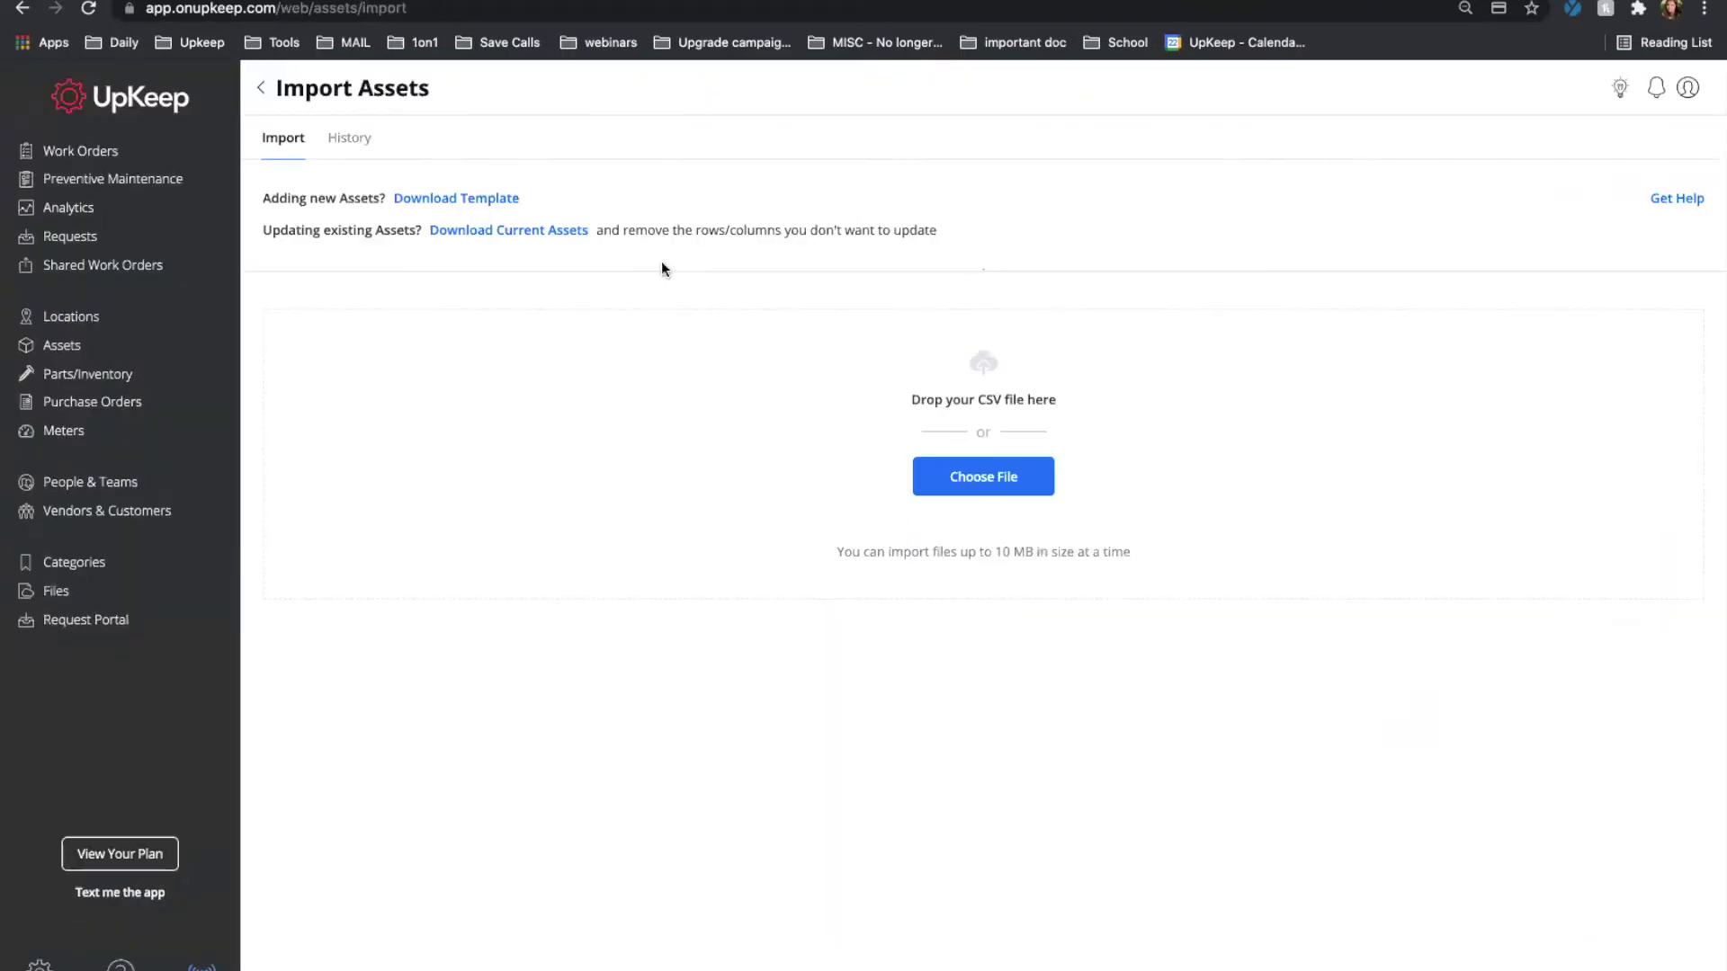
Step: Read the update instructions, cancel the file picker, and download the current assets as CSV
drag(266, 231, 905, 252)
click(563, 314)
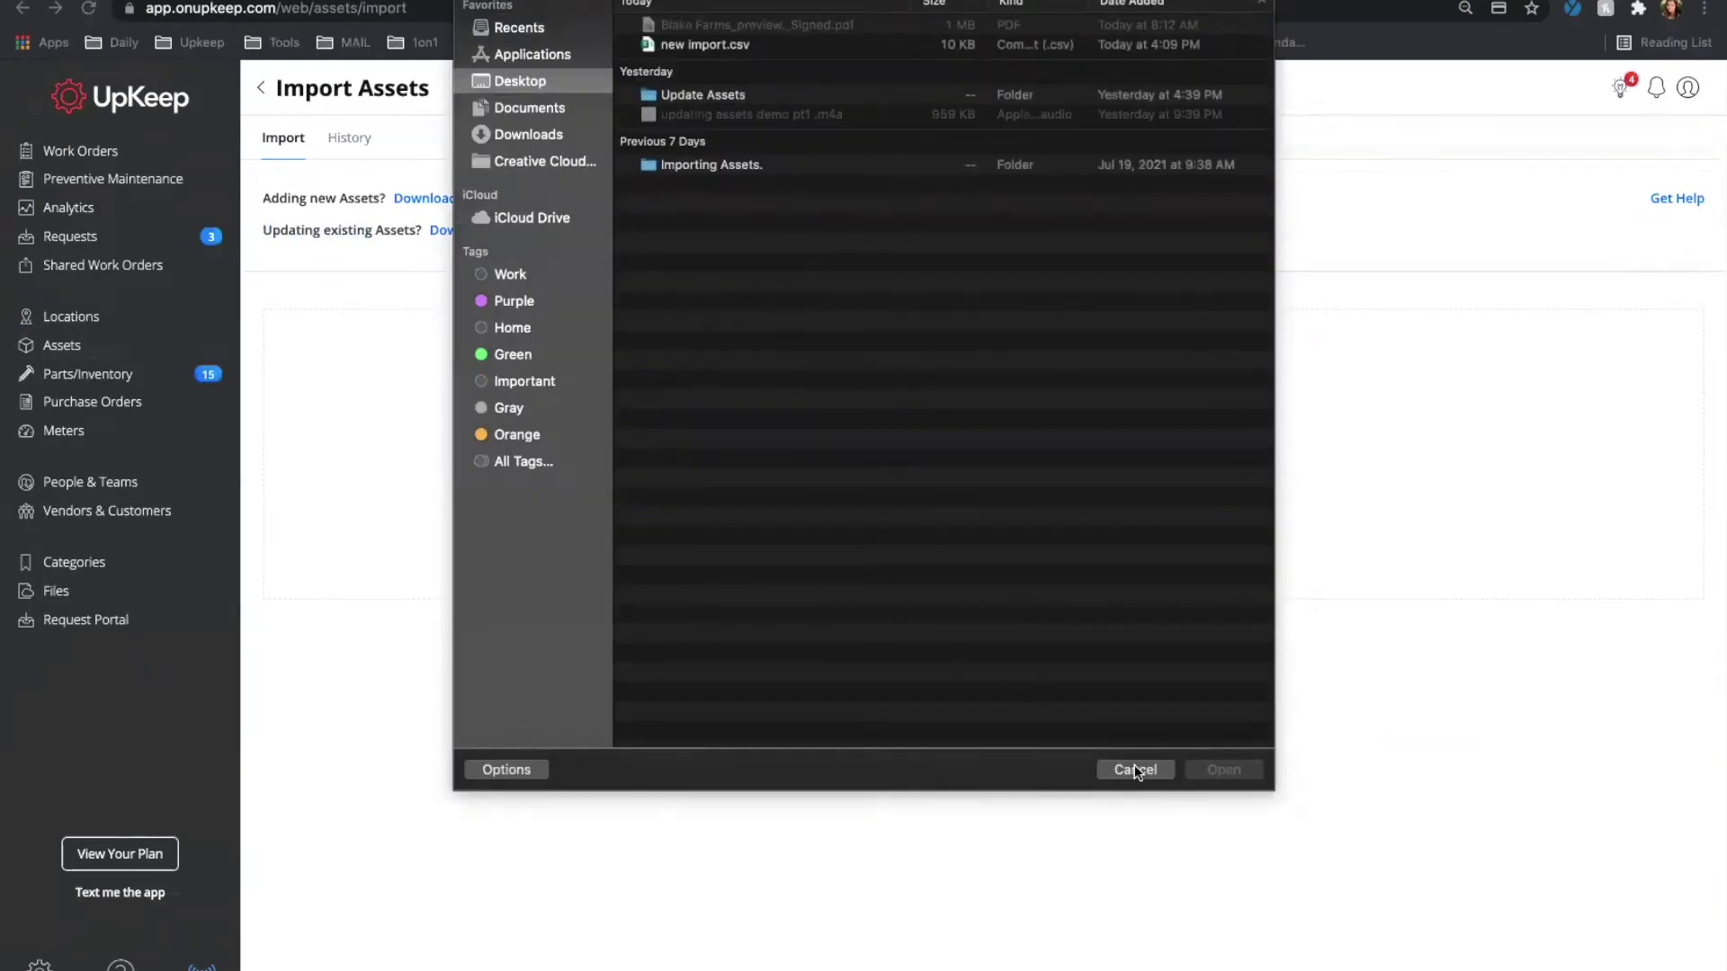
click(1135, 769)
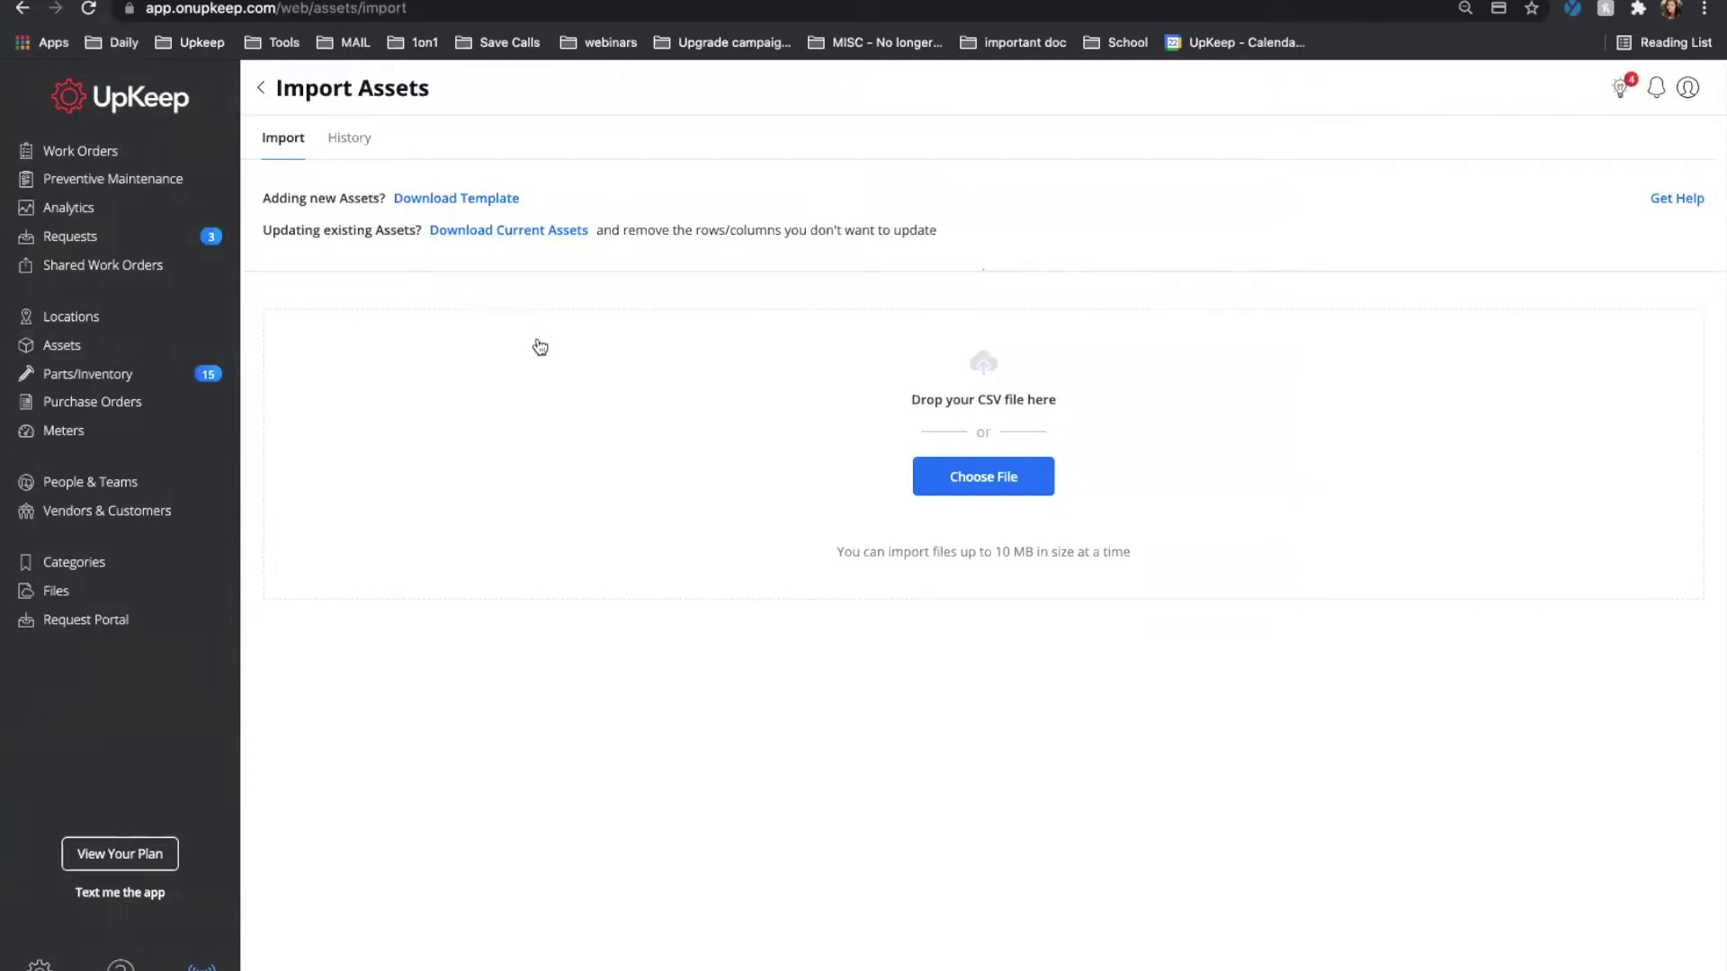
click(519, 235)
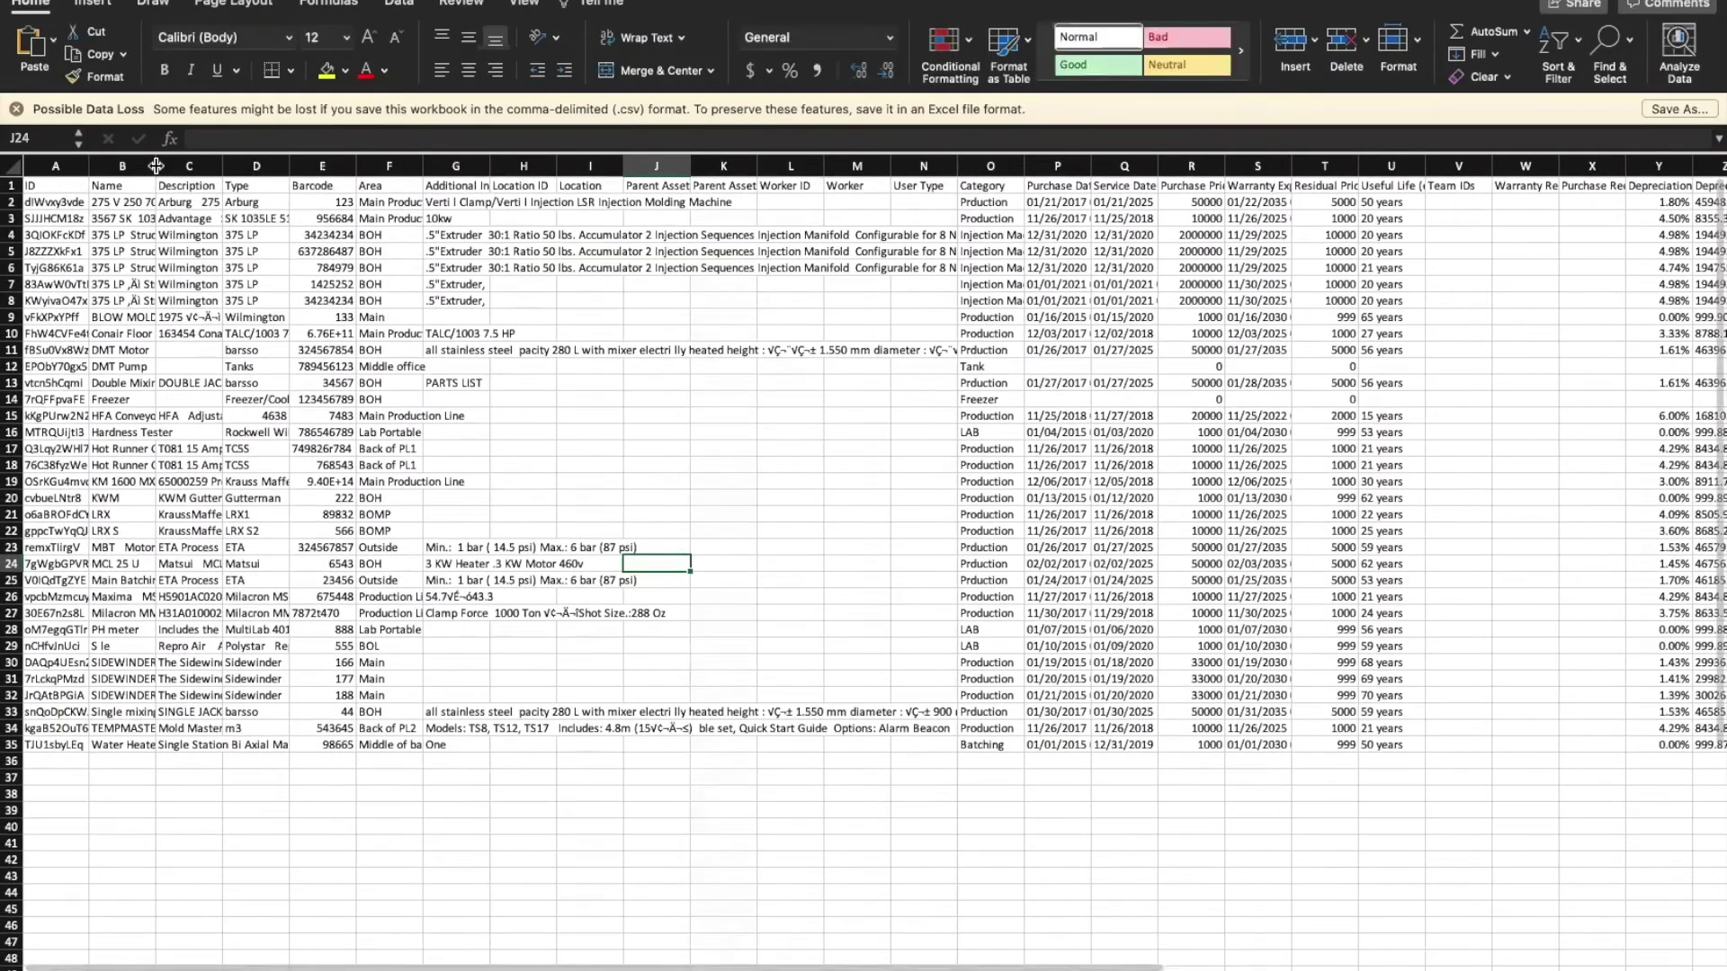
Step: Widen column B to show full asset names and inspect the first asset's cells
drag(155, 166, 265, 165)
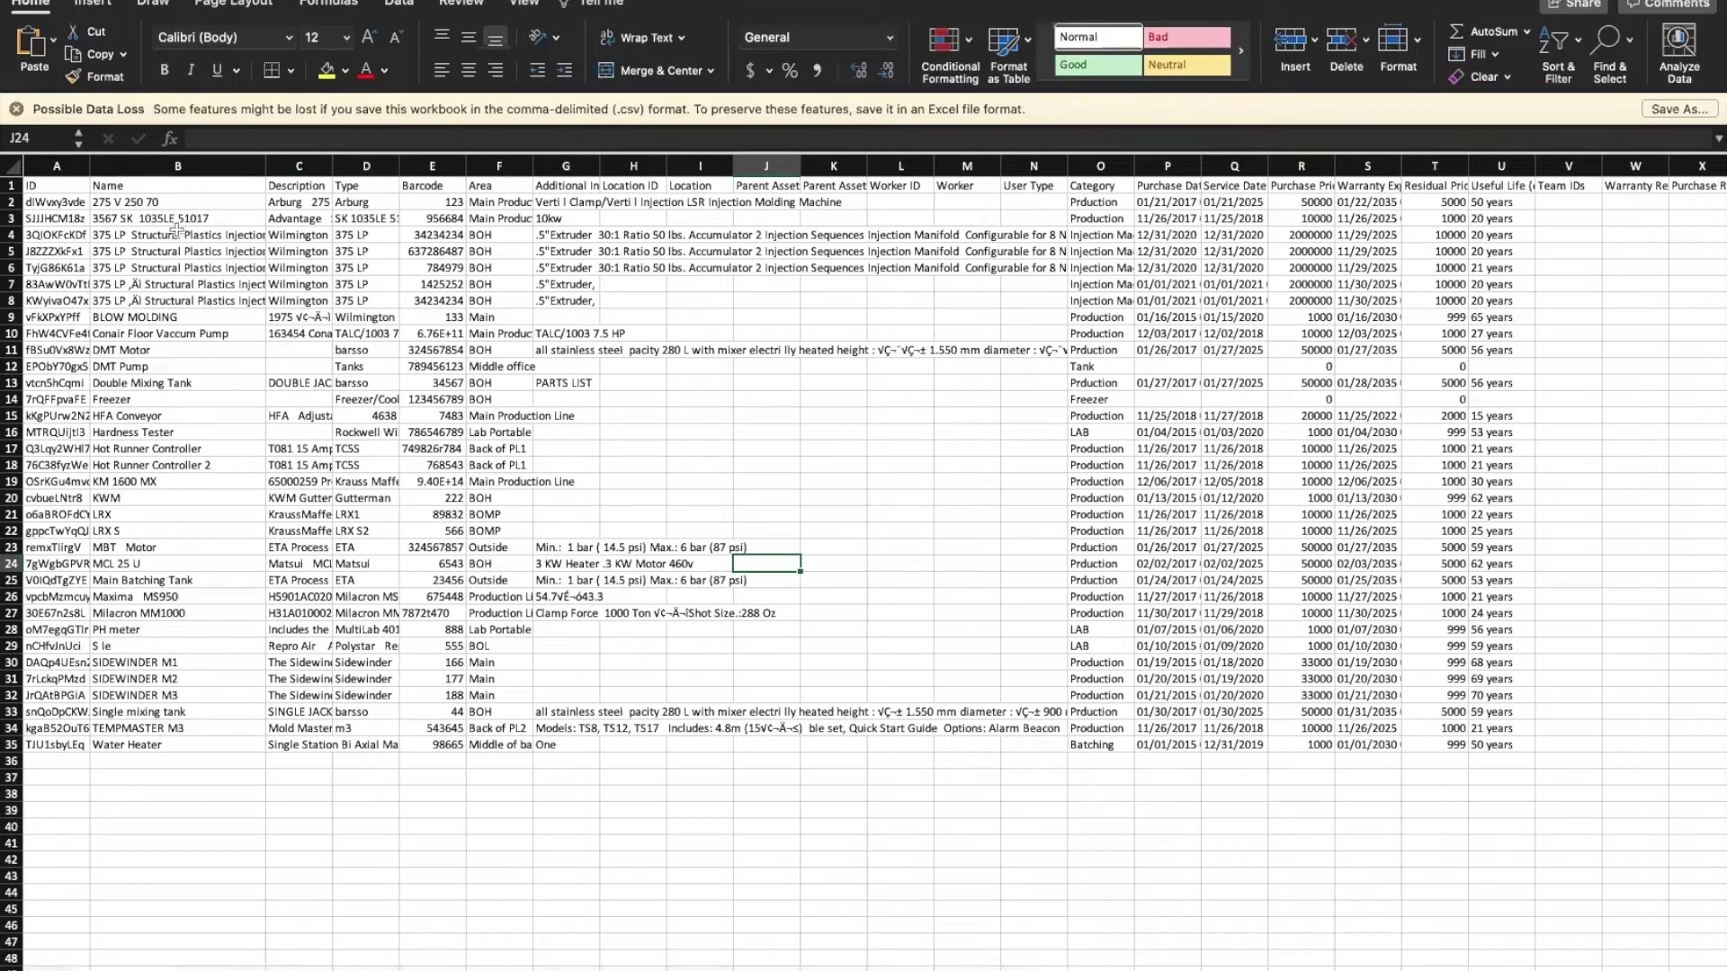
click(52, 214)
click(170, 203)
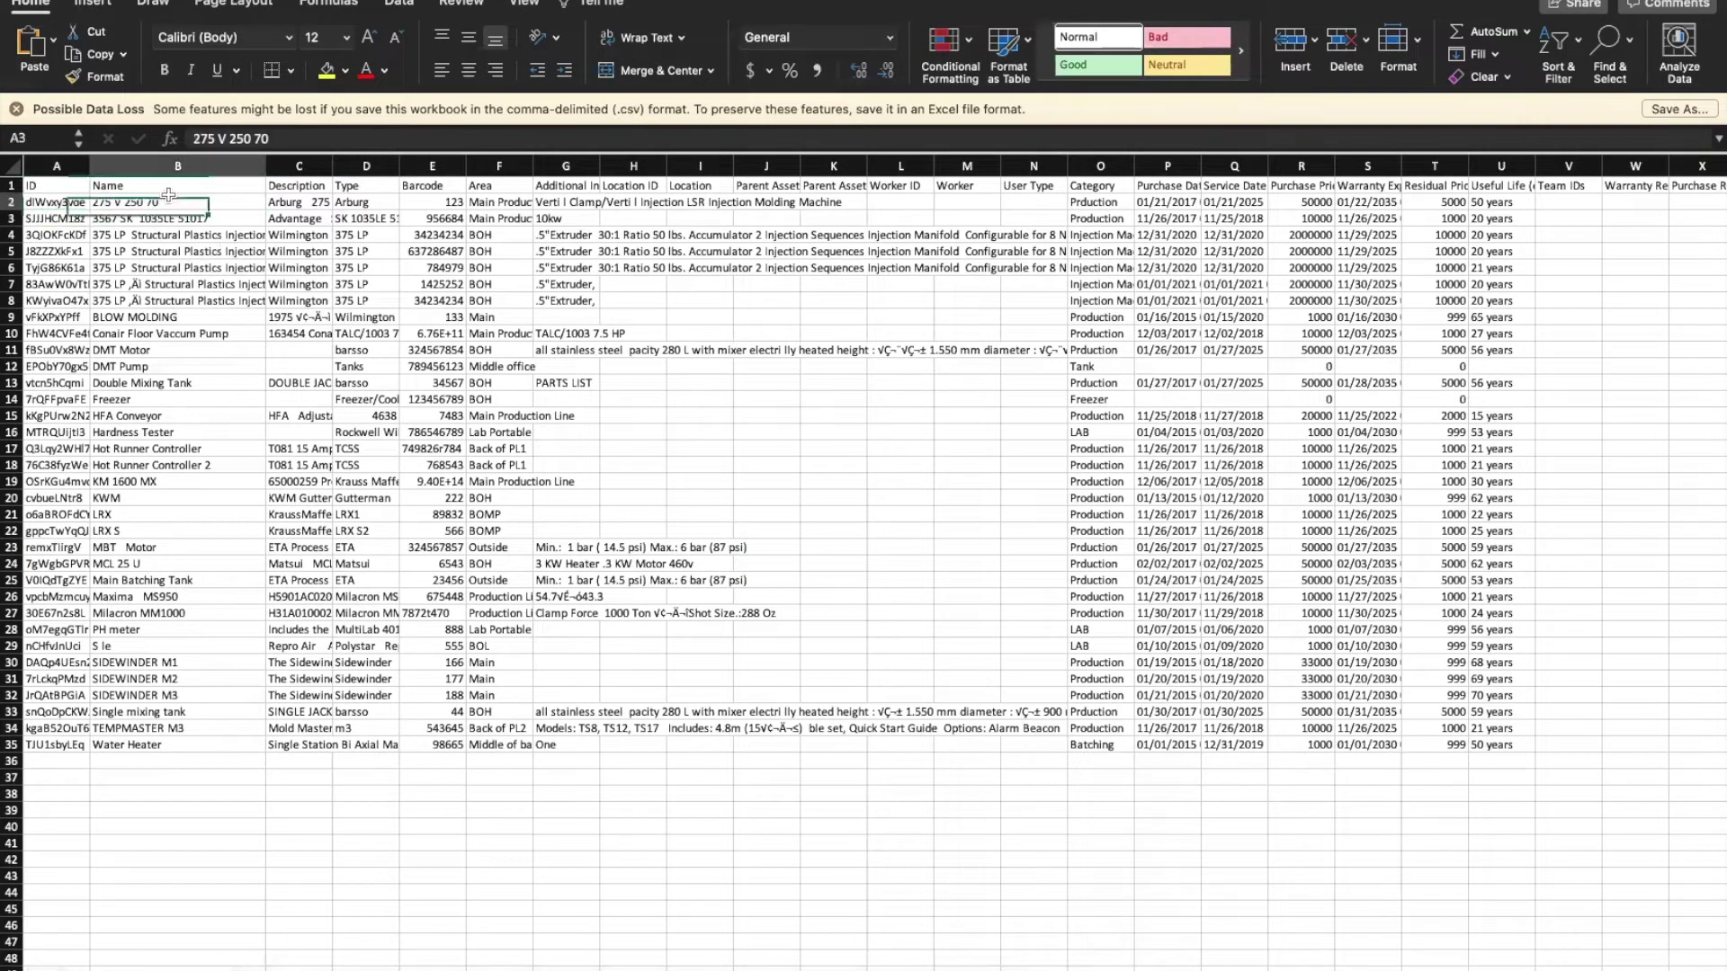
click(72, 202)
click(165, 205)
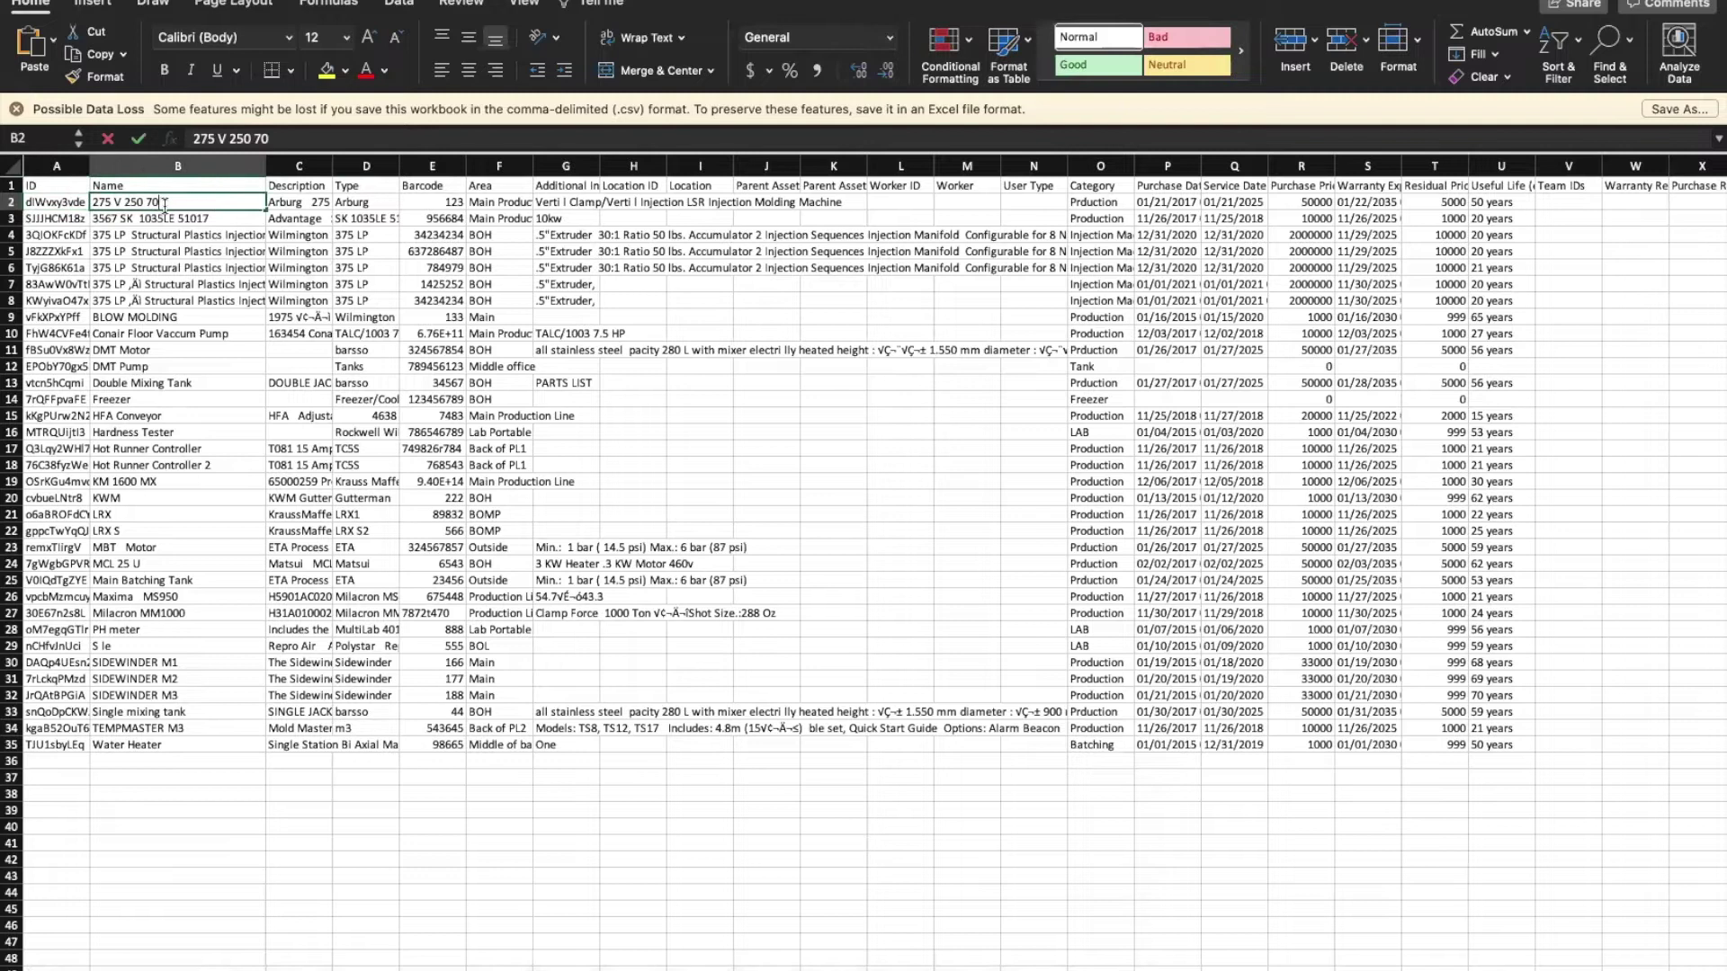
double_click(165, 205)
click(570, 205)
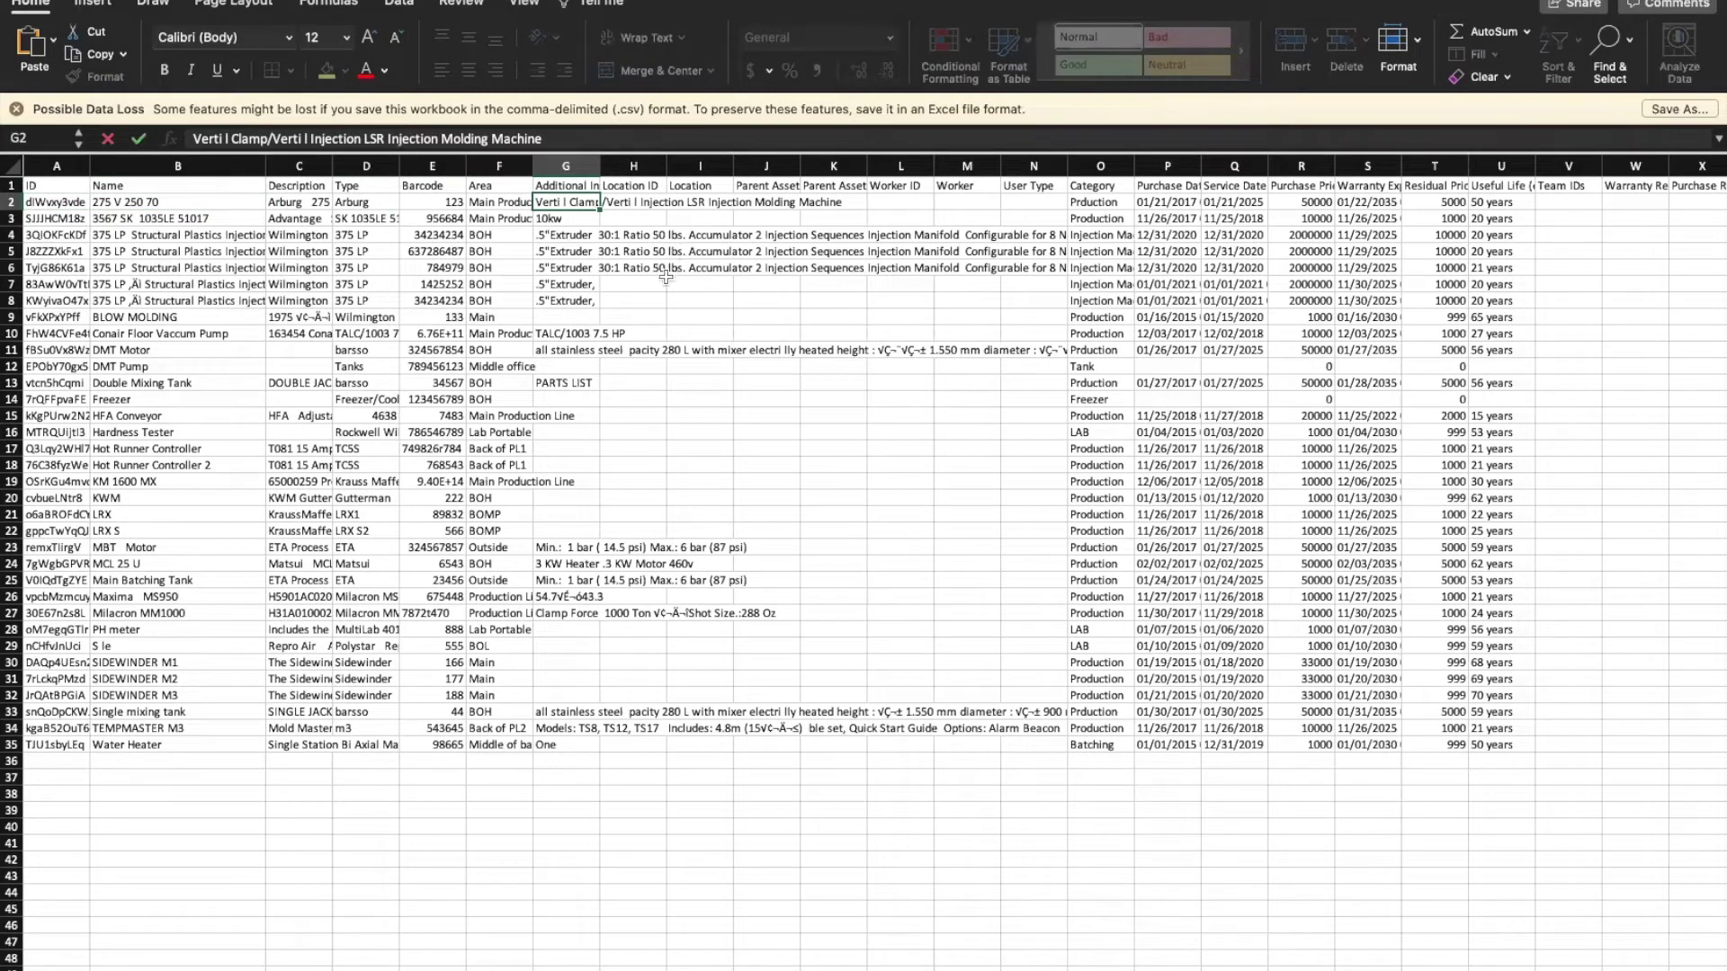
click(633, 382)
scroll(228, 462, down, 5)
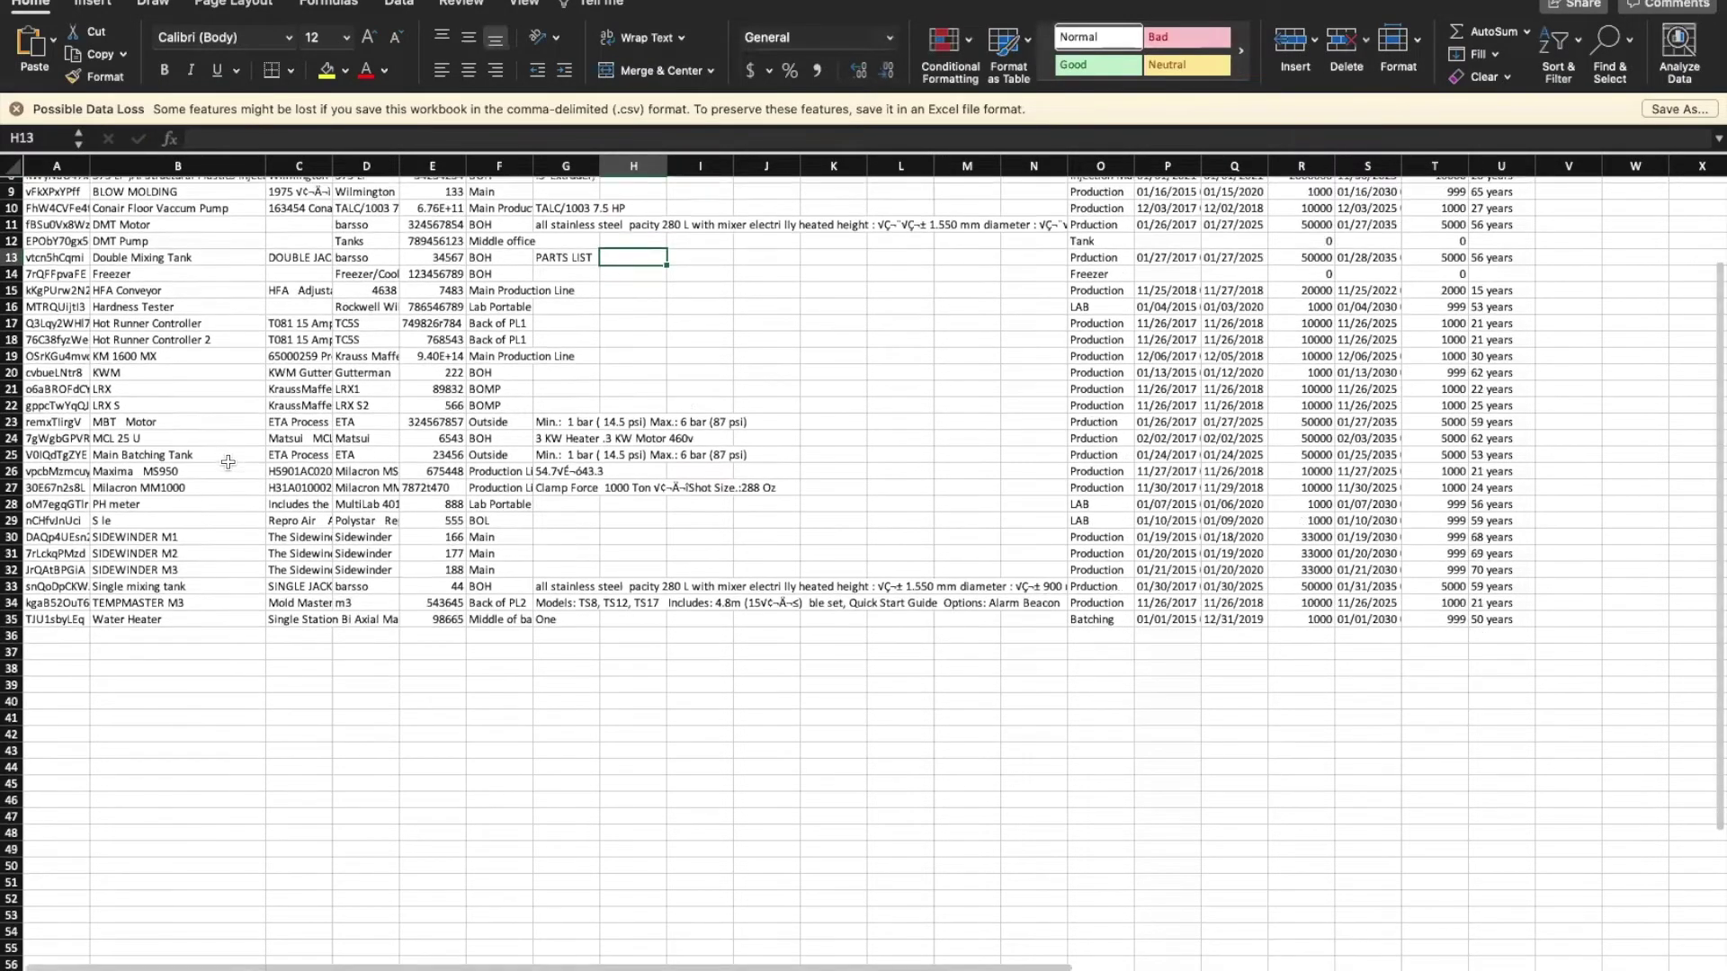
scroll(1136, 281, up, 5)
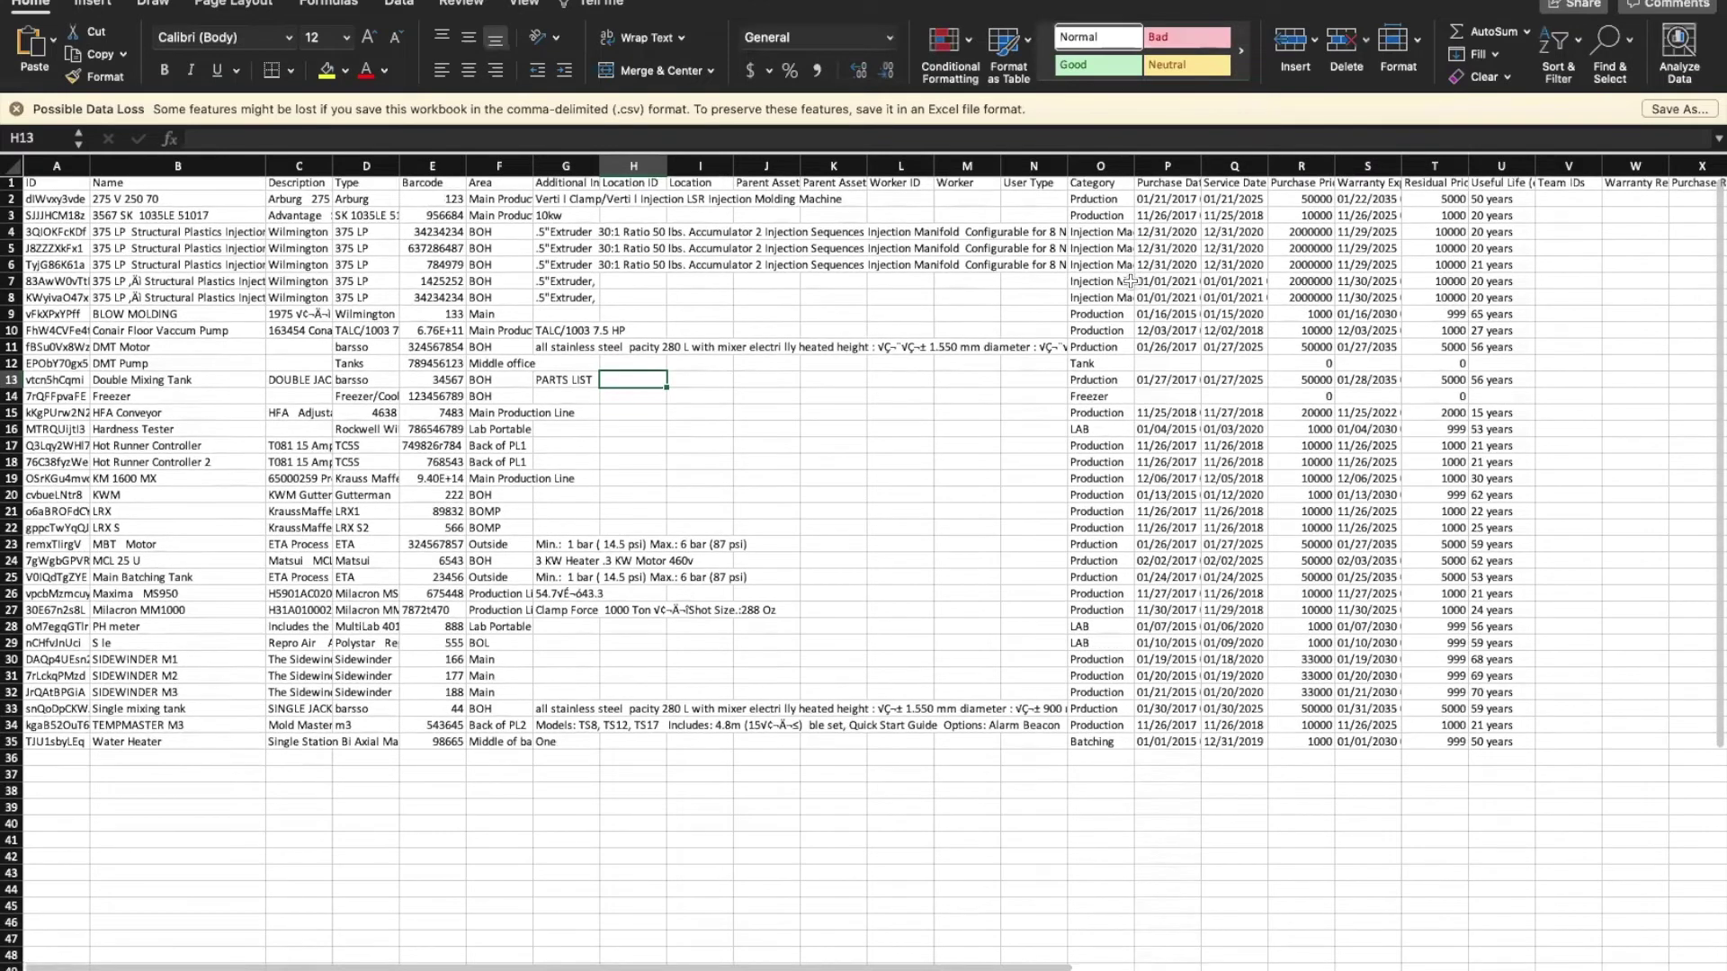
Step: Check the names in B2–B7, select the header row, and scan across the columns
click(166, 205)
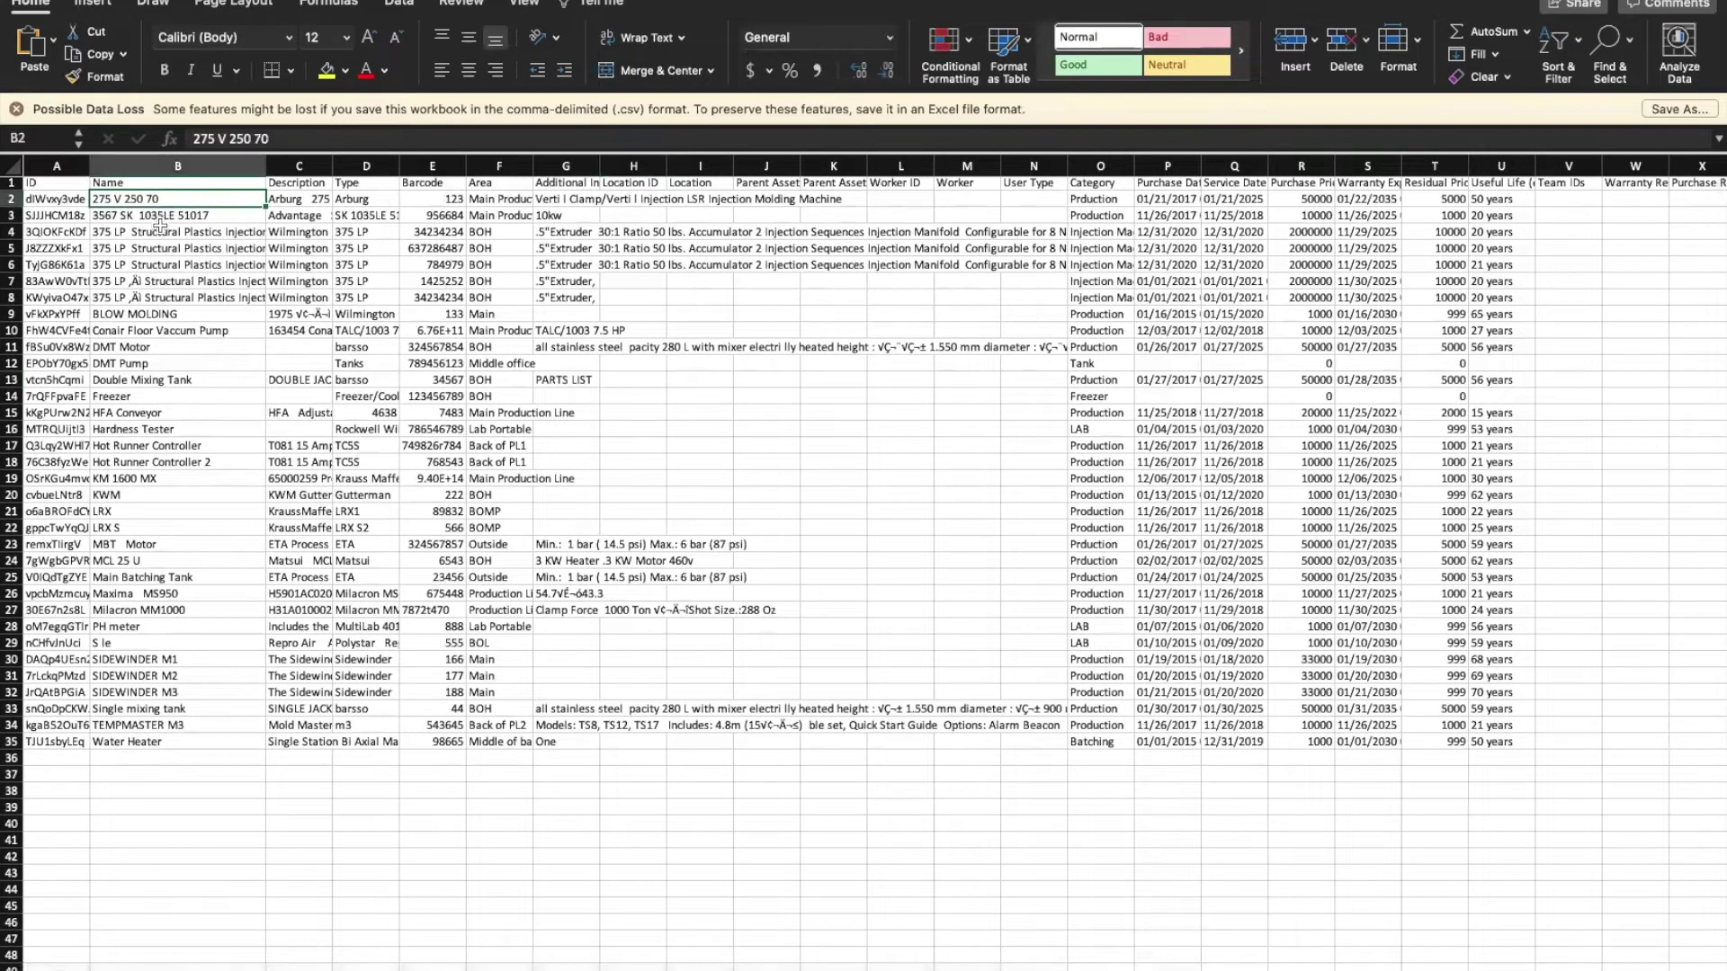
click(159, 230)
click(155, 249)
click(150, 264)
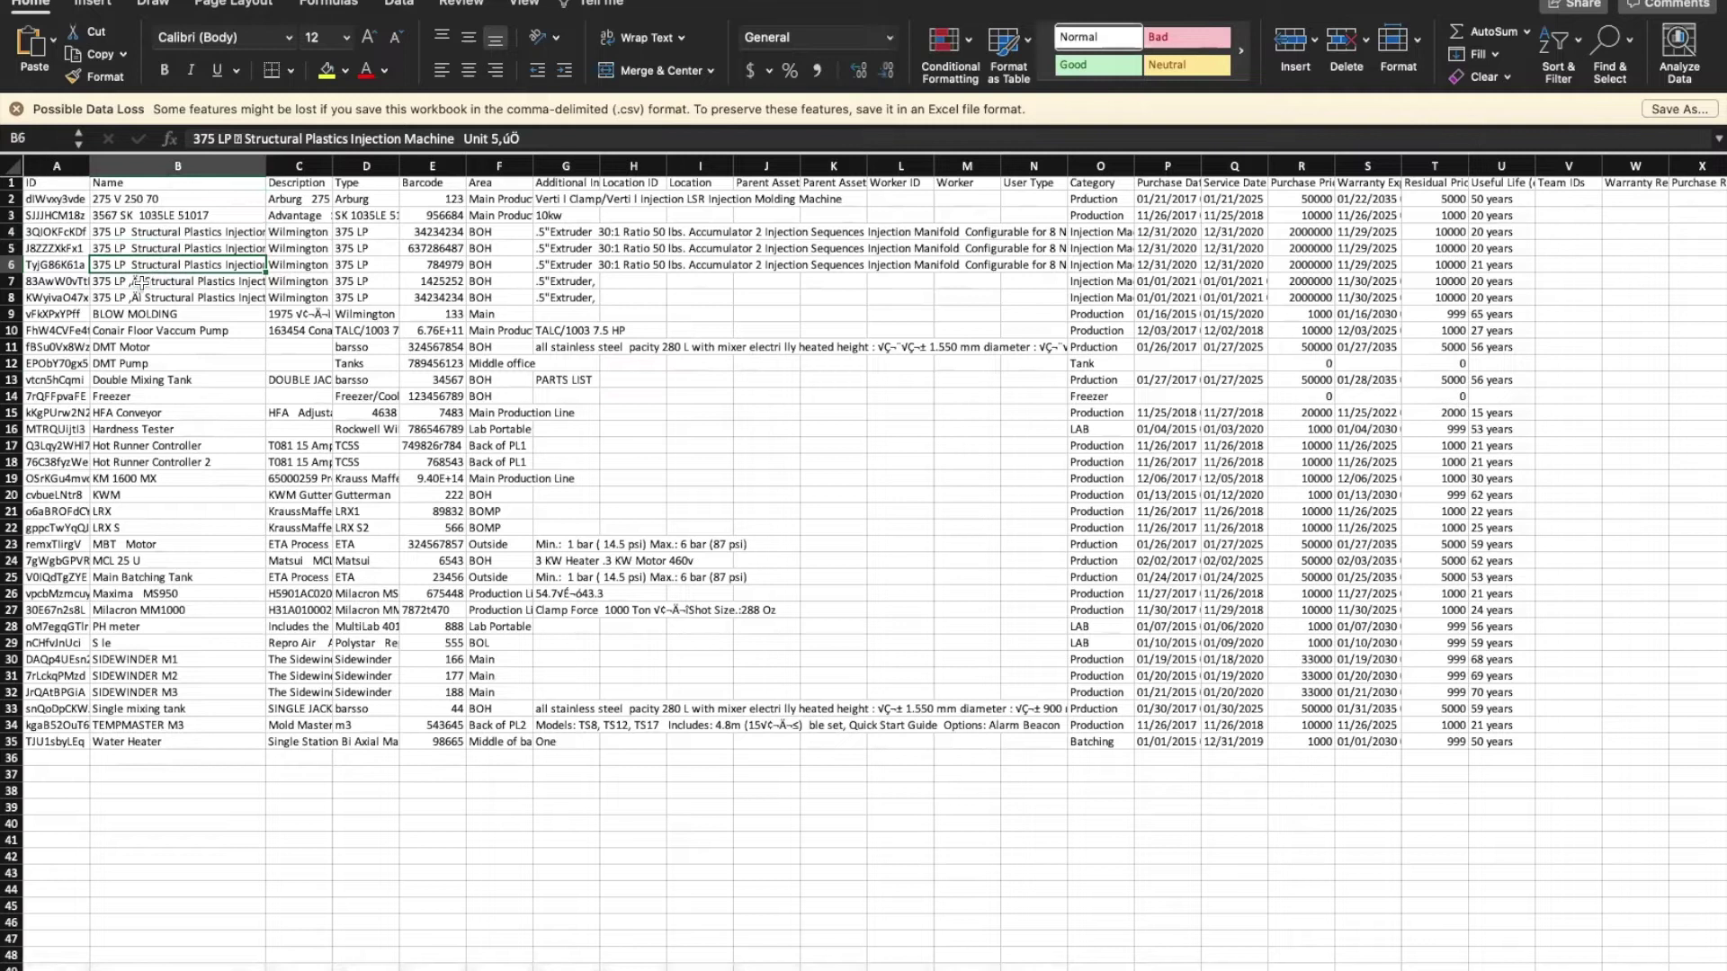
click(140, 282)
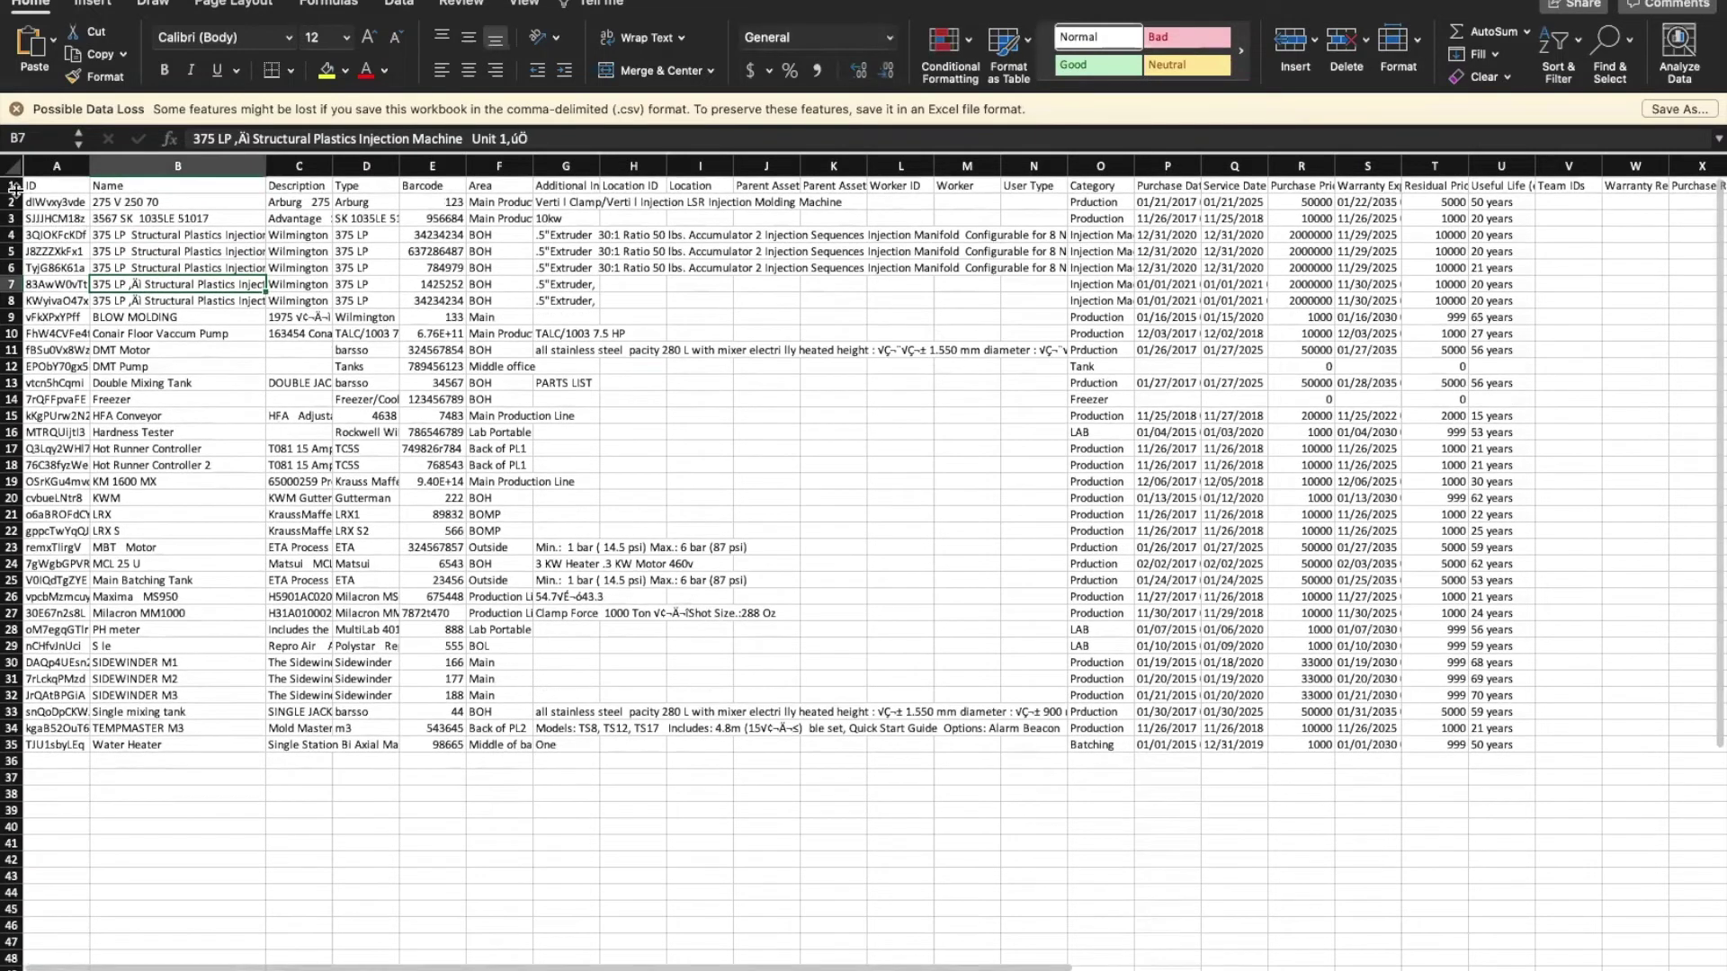
click(15, 184)
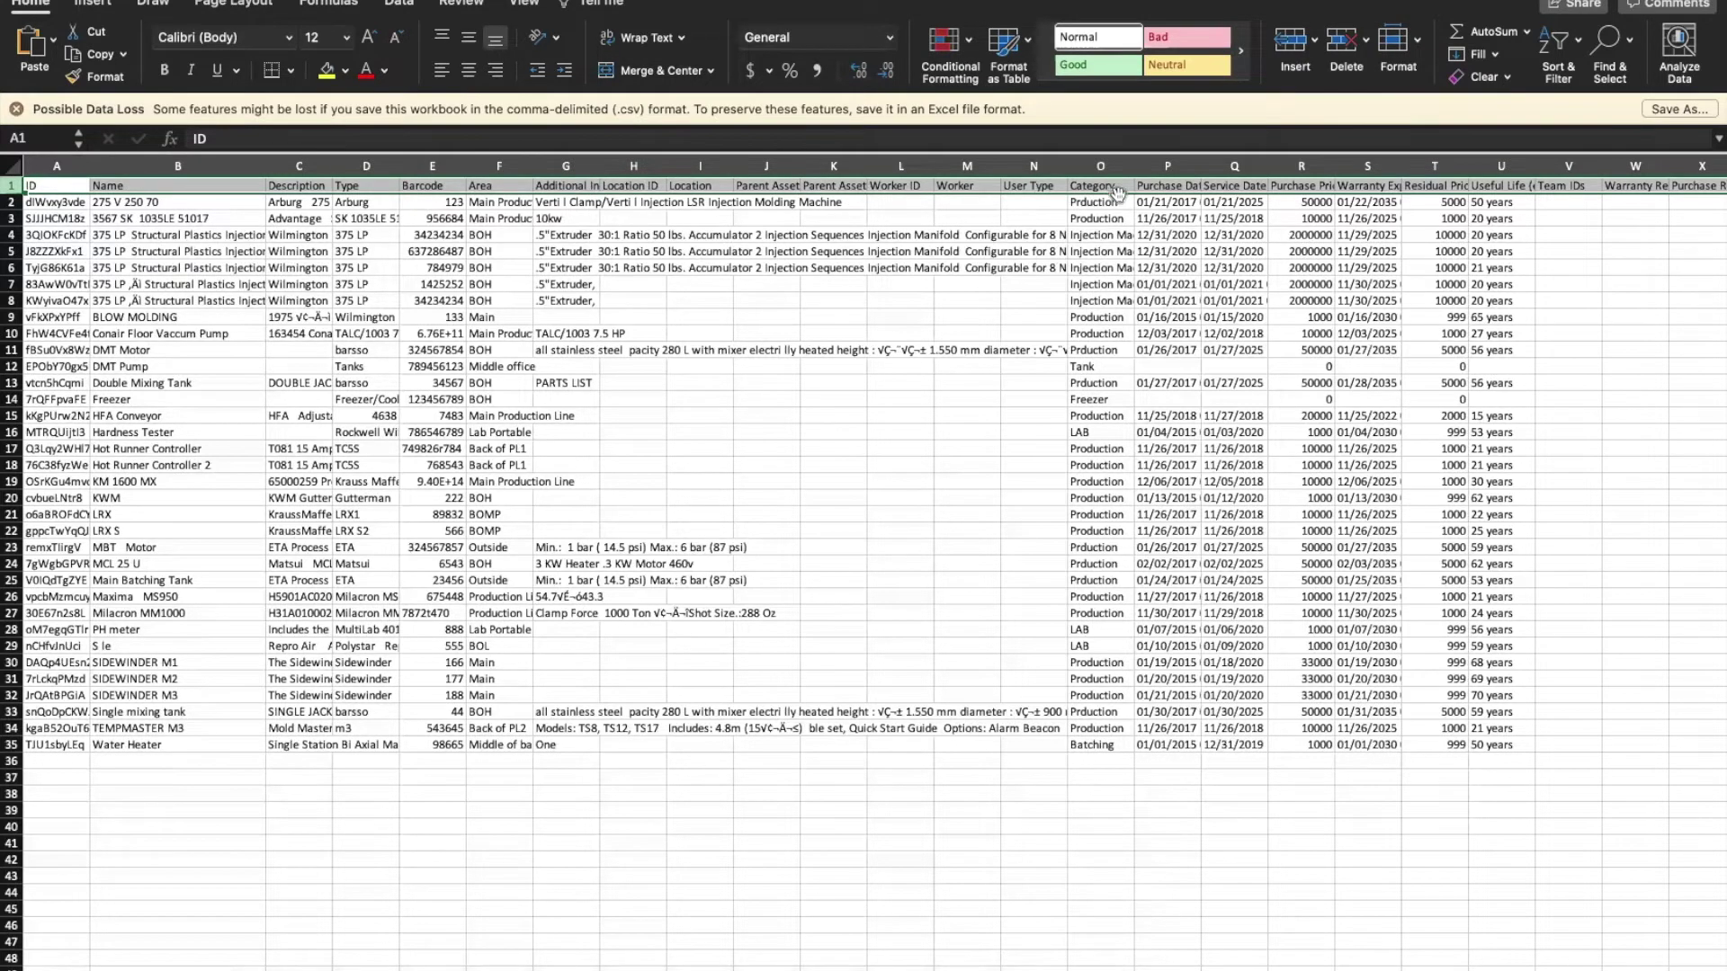
scroll(1115, 192, right, 5)
scroll(1116, 193, right, 3)
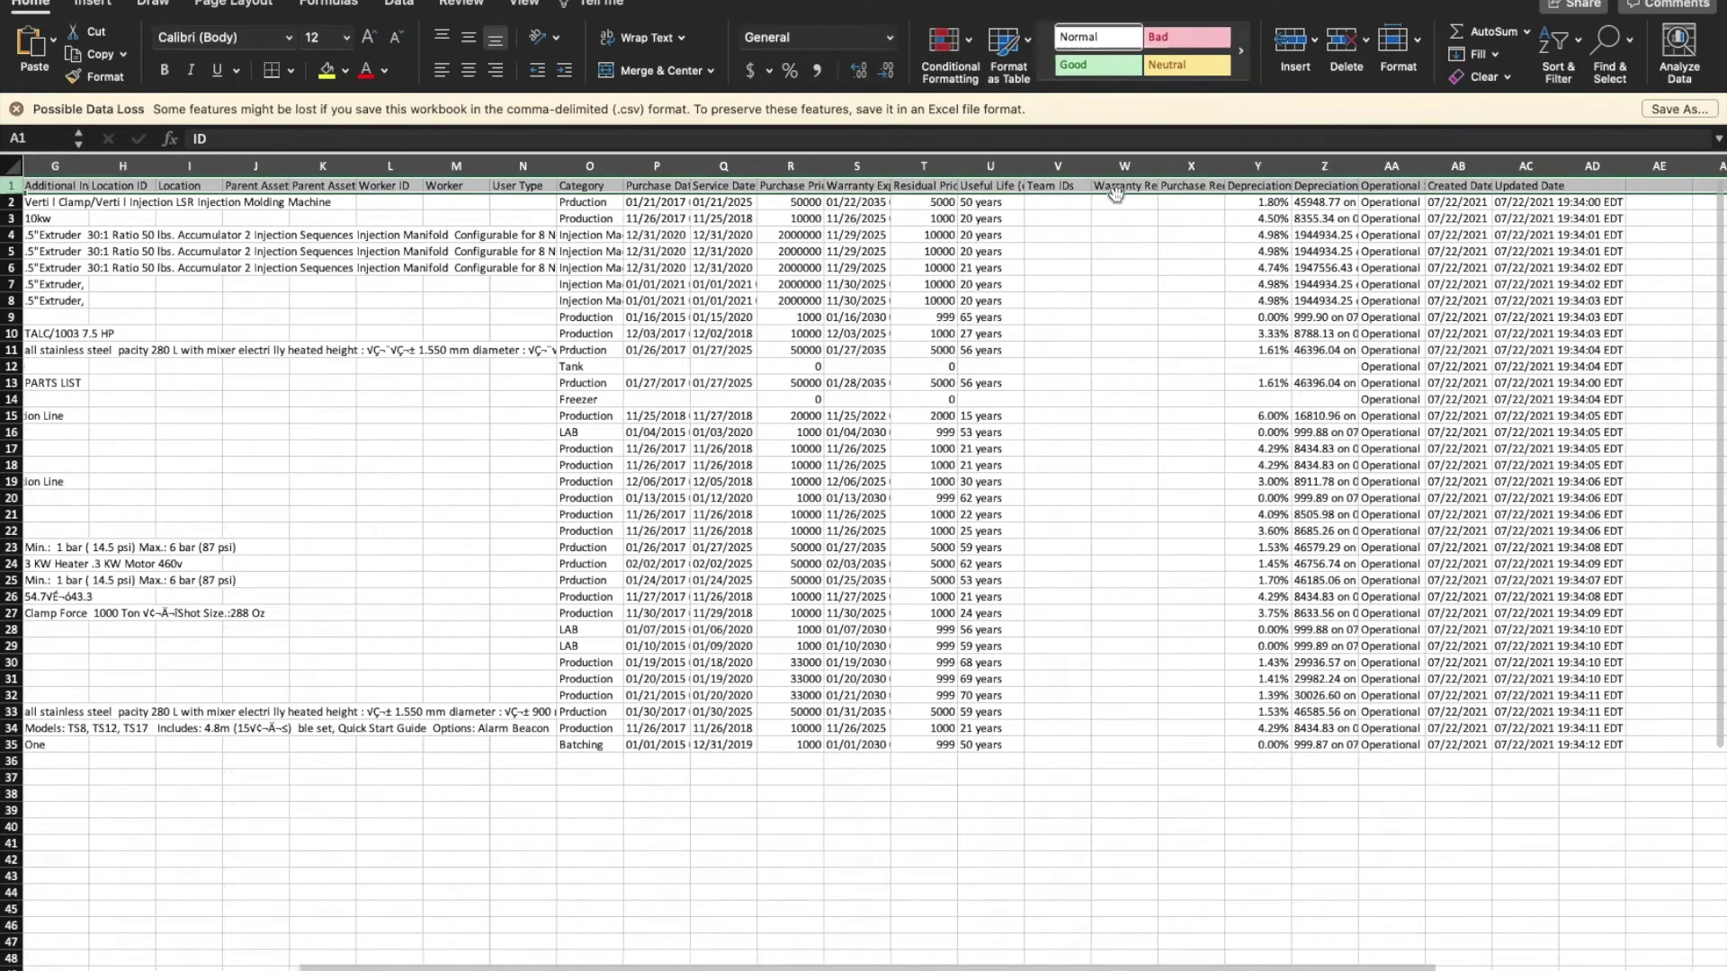
scroll(1116, 193, left, 8)
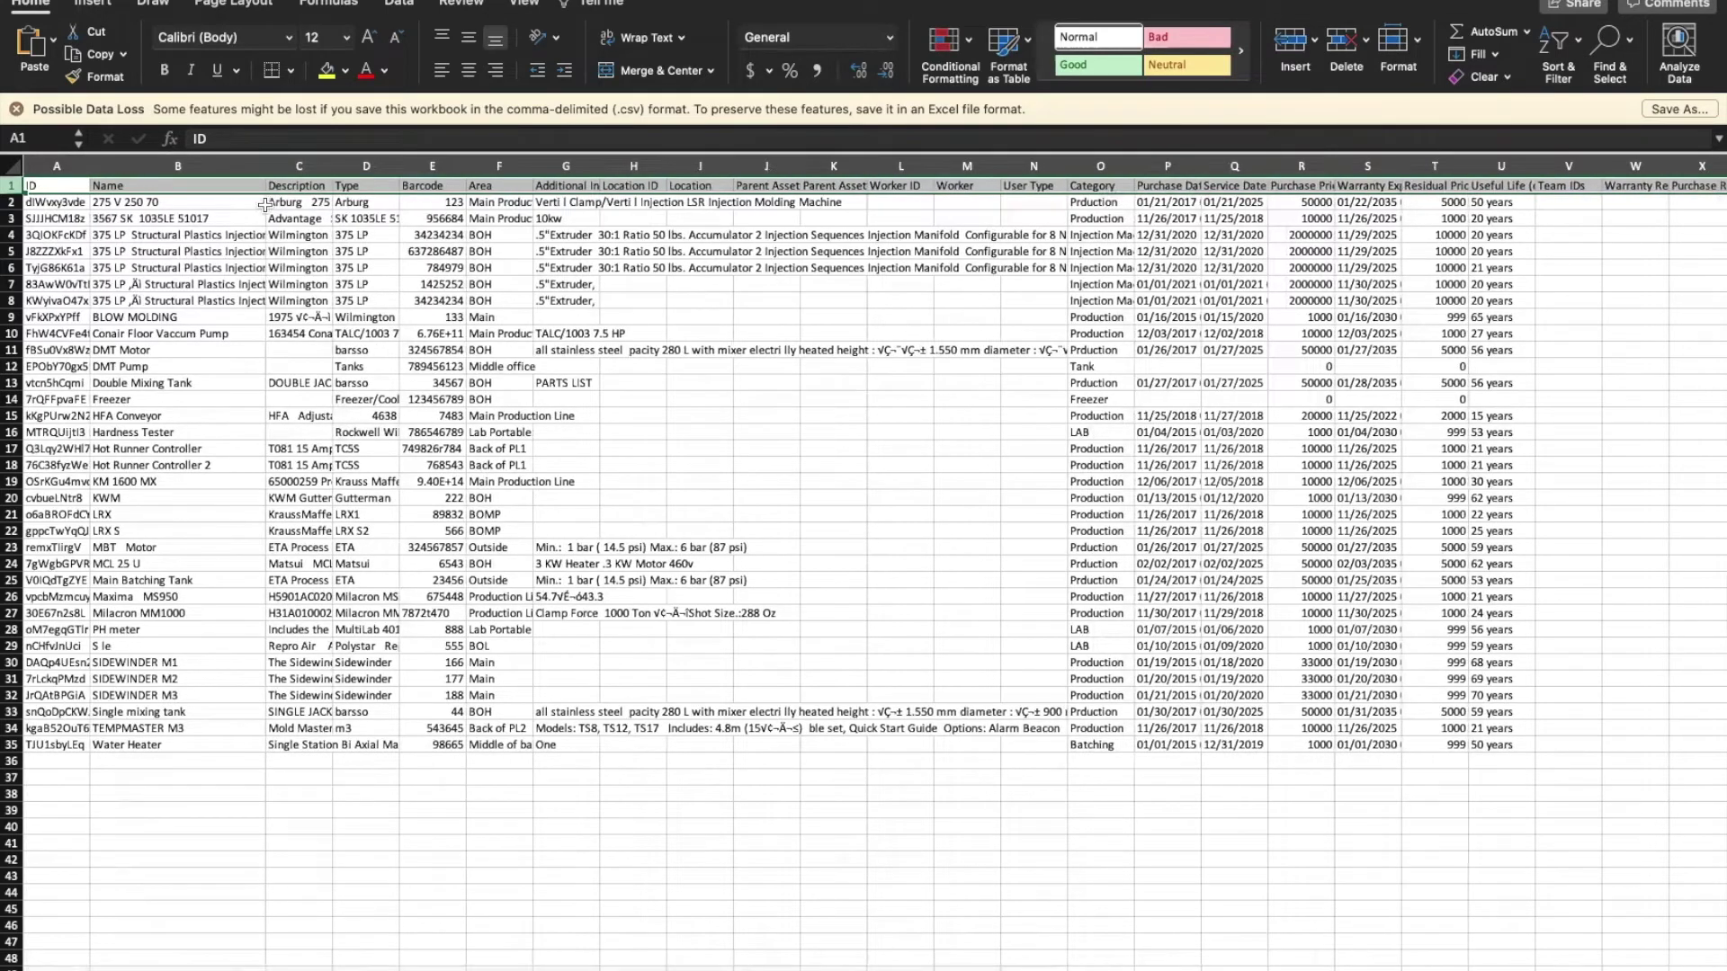
click(61, 168)
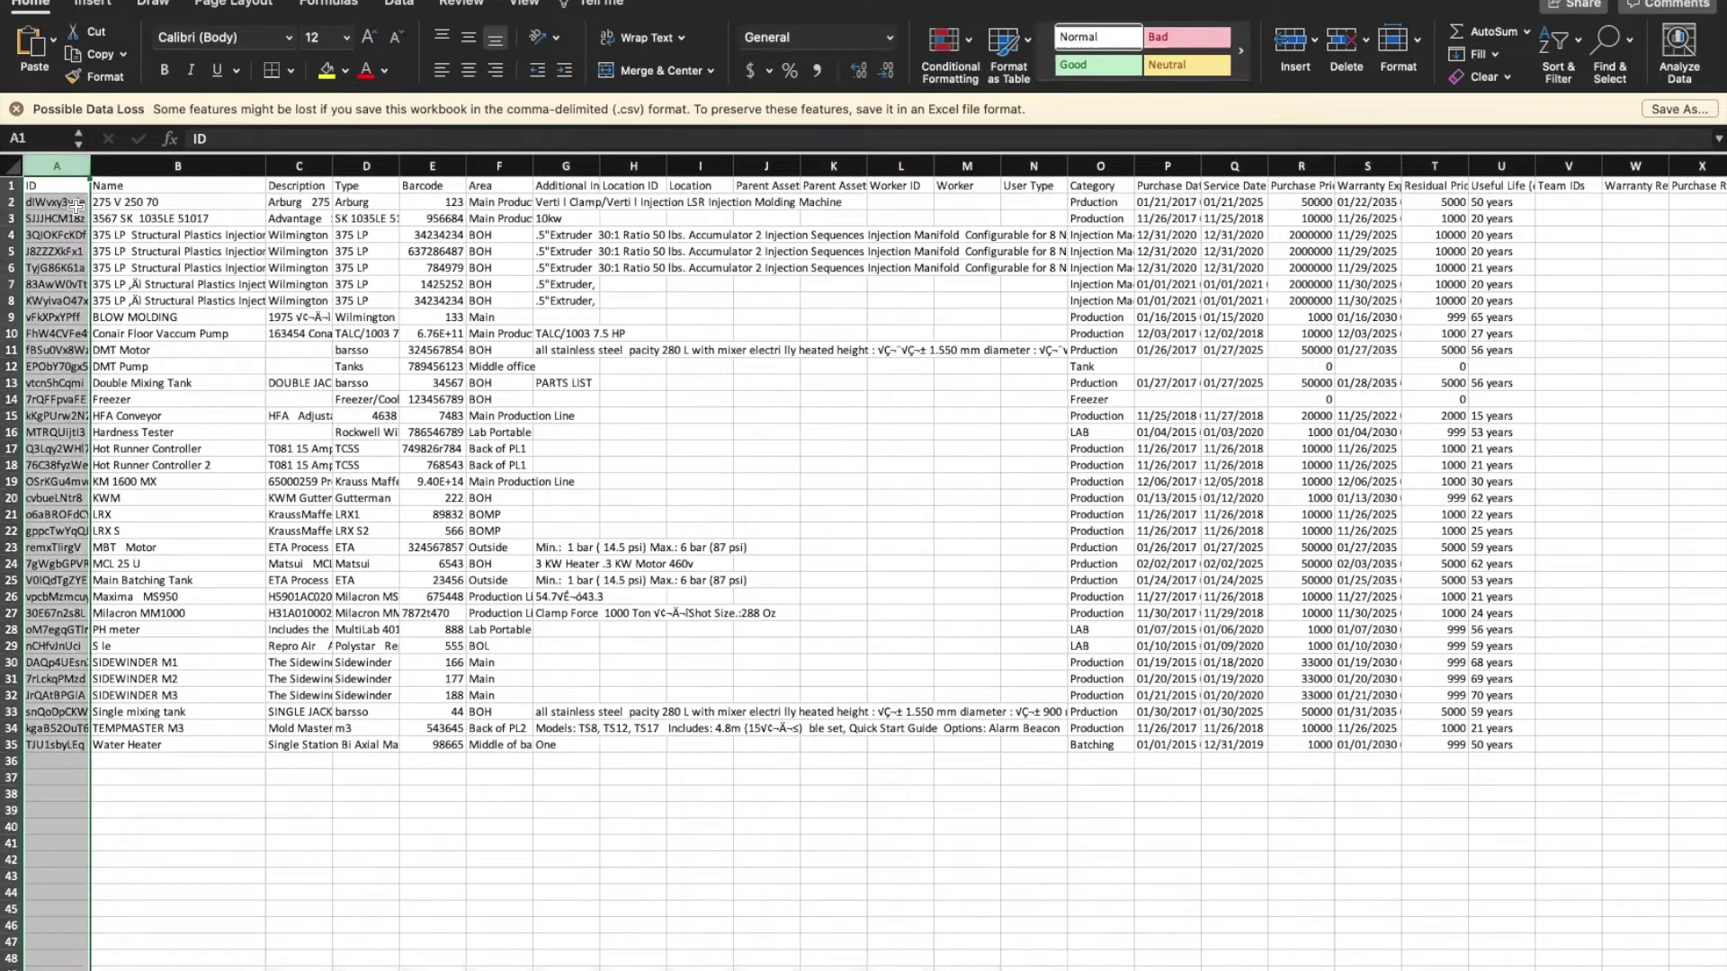
click(76, 205)
click(124, 207)
click(65, 220)
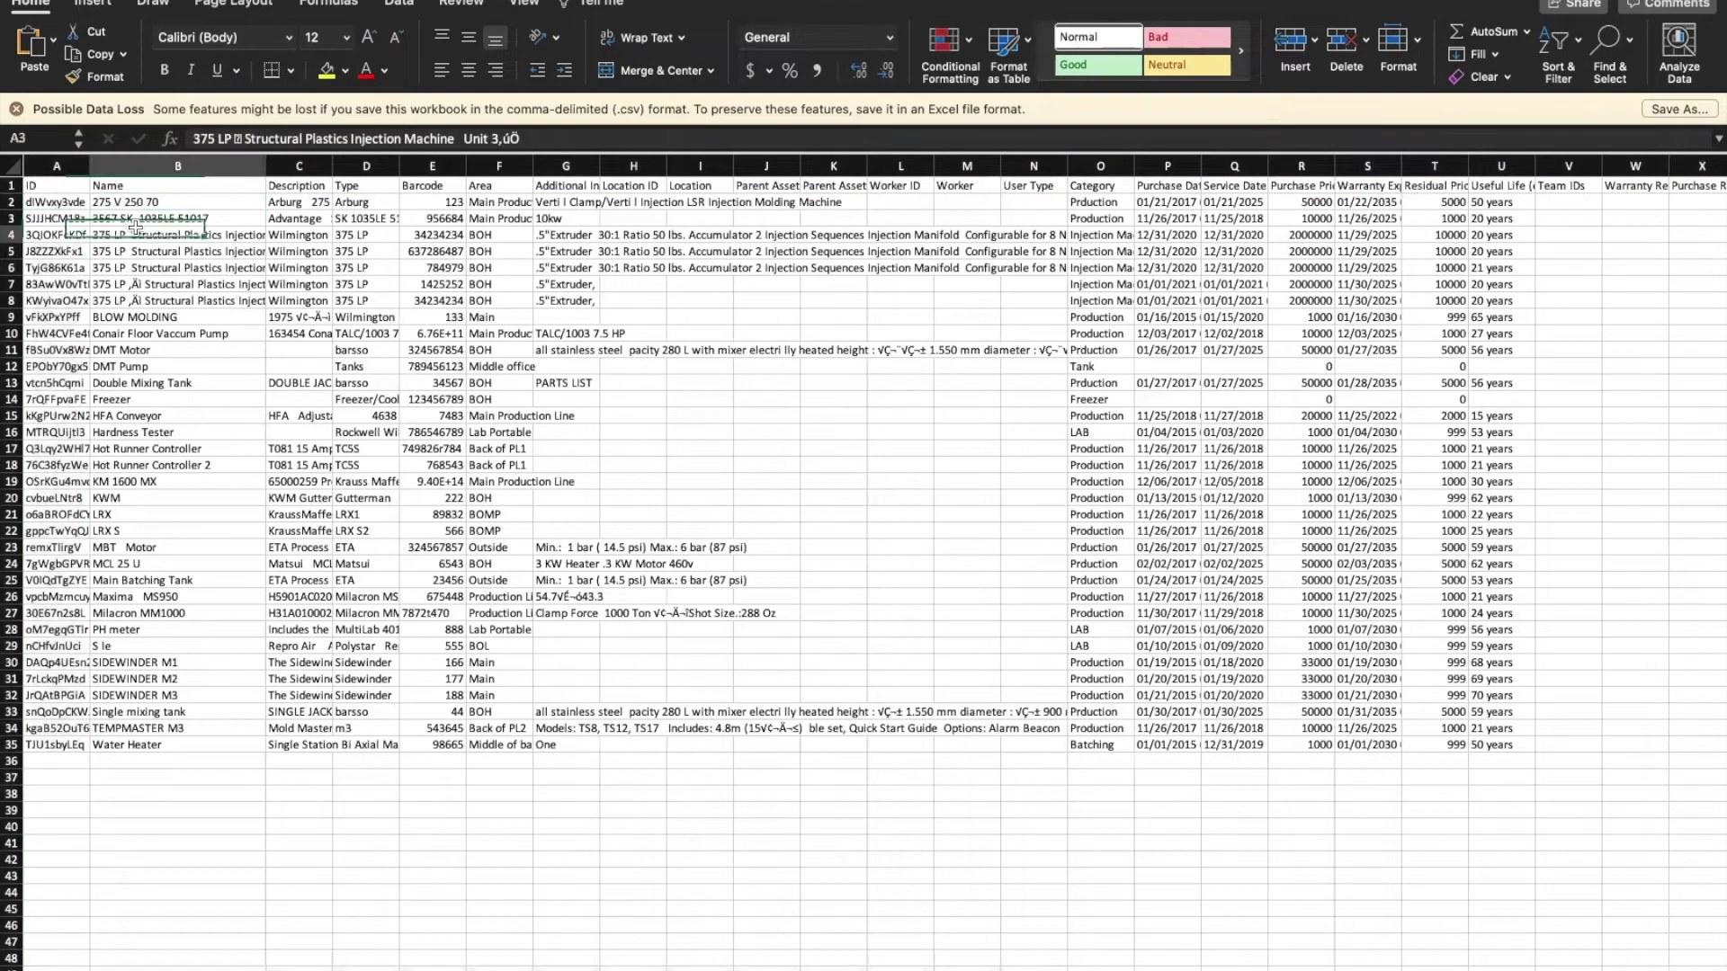
click(56, 165)
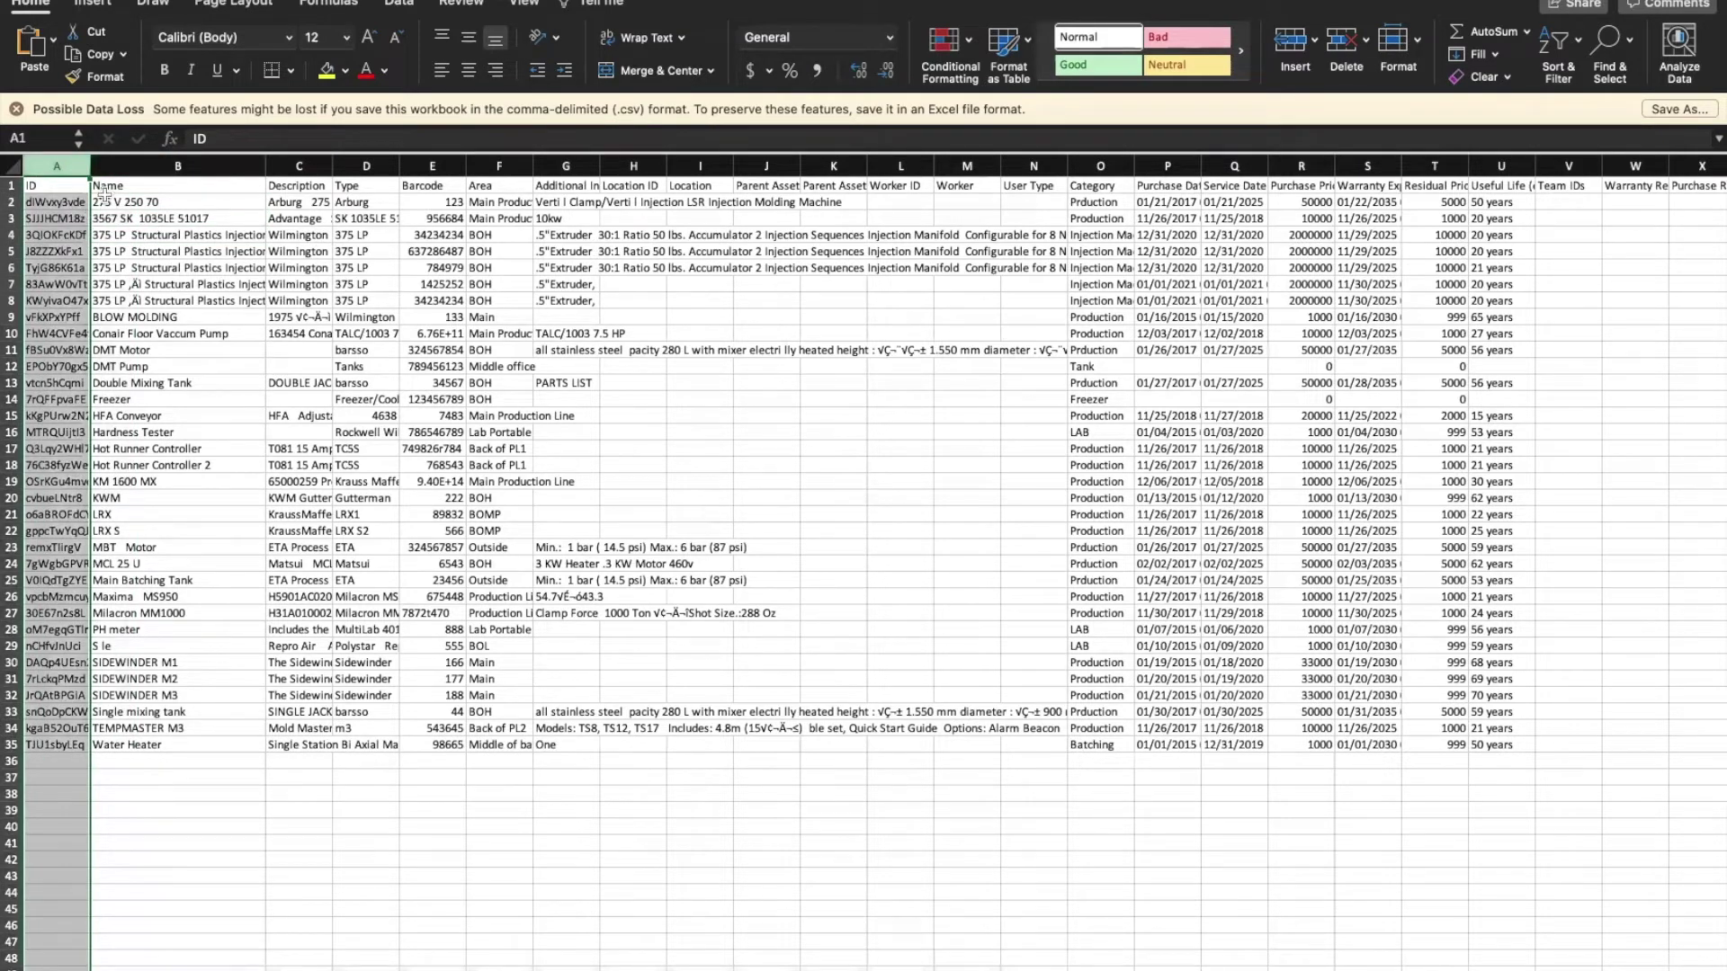
drag(90, 165, 144, 169)
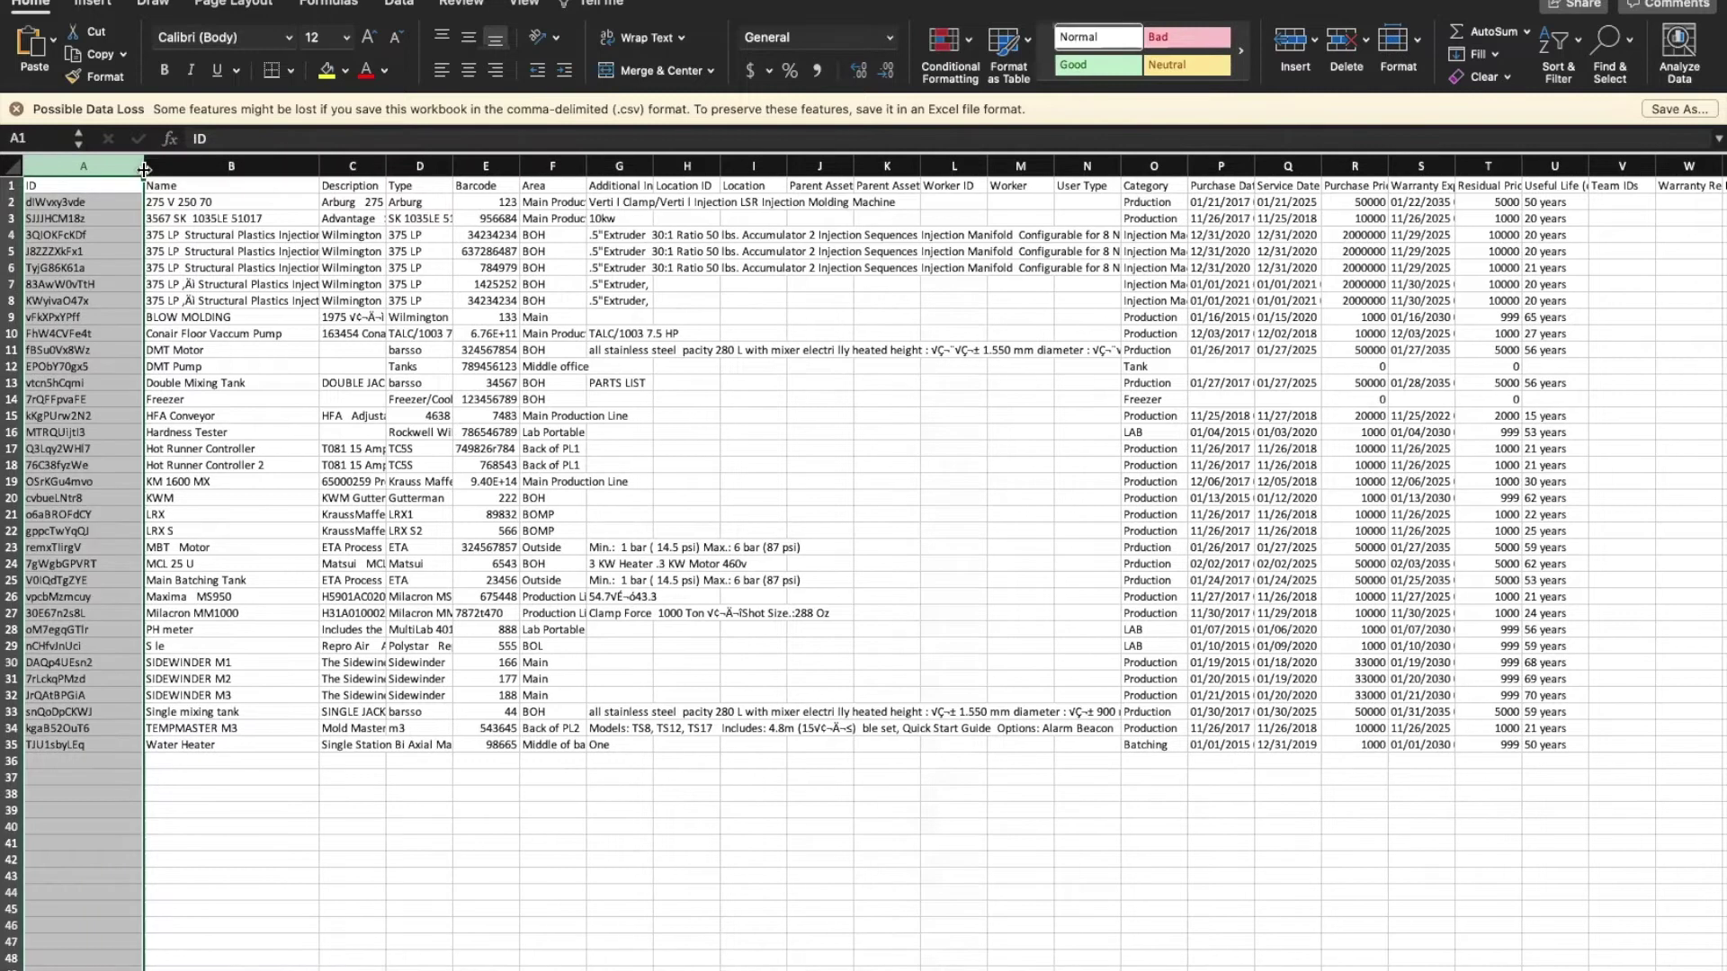
click(289, 350)
click(214, 269)
click(214, 220)
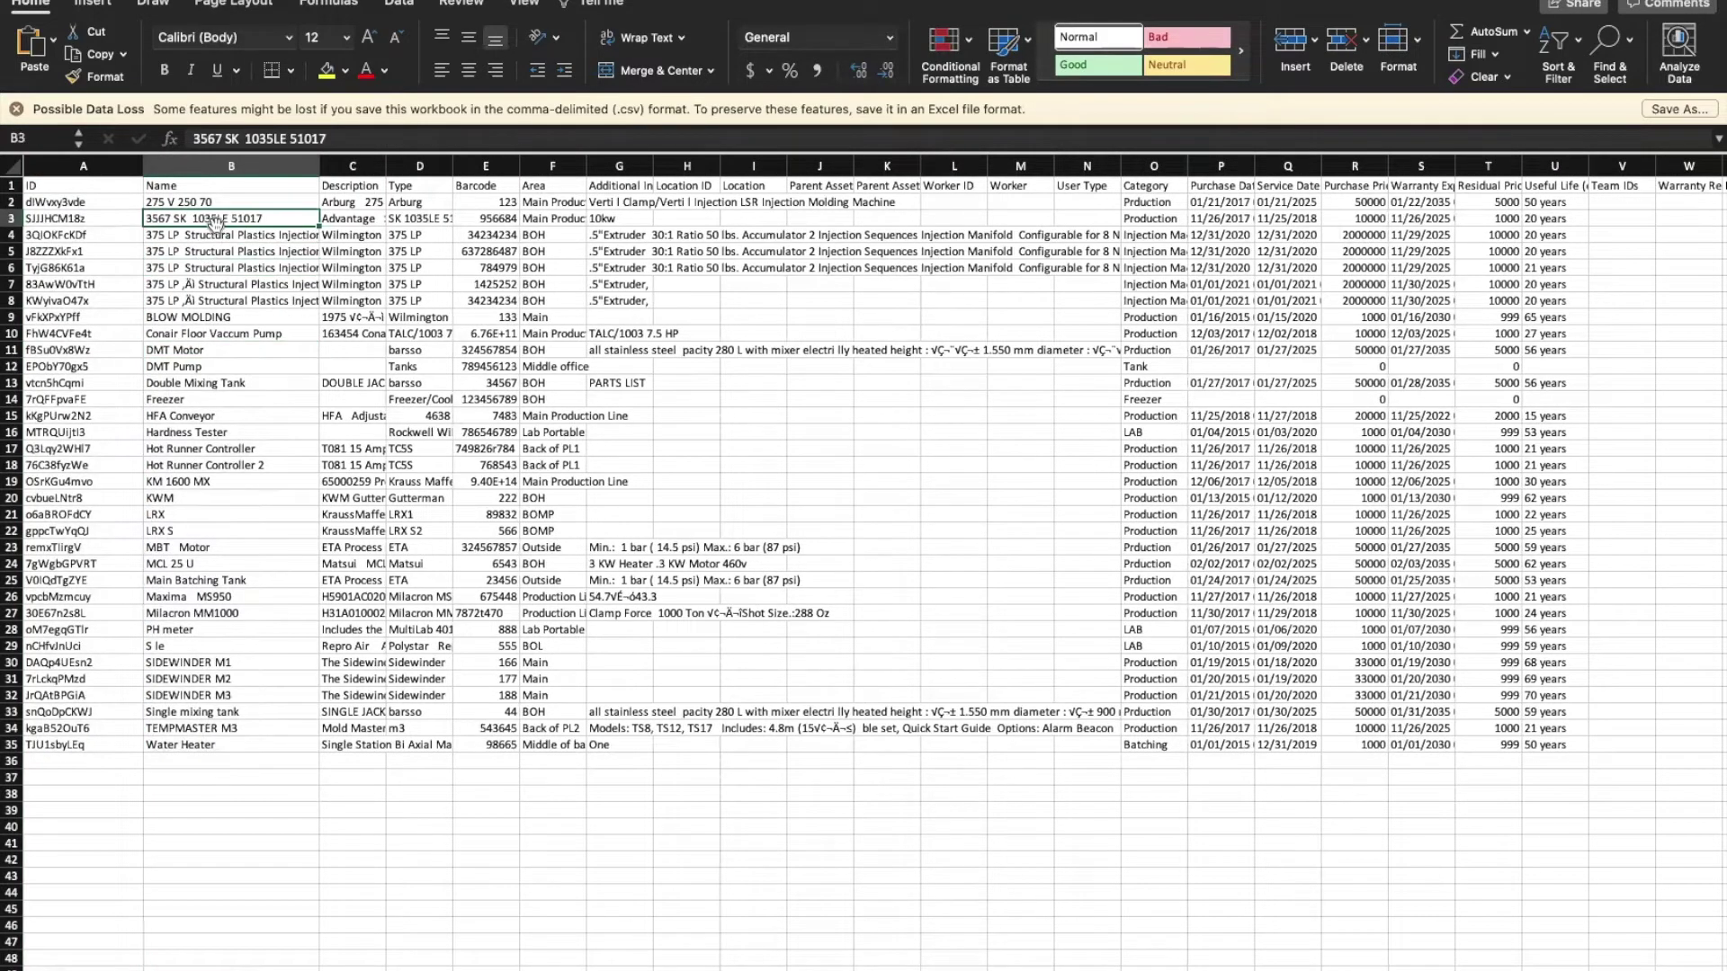
click(75, 203)
click(216, 205)
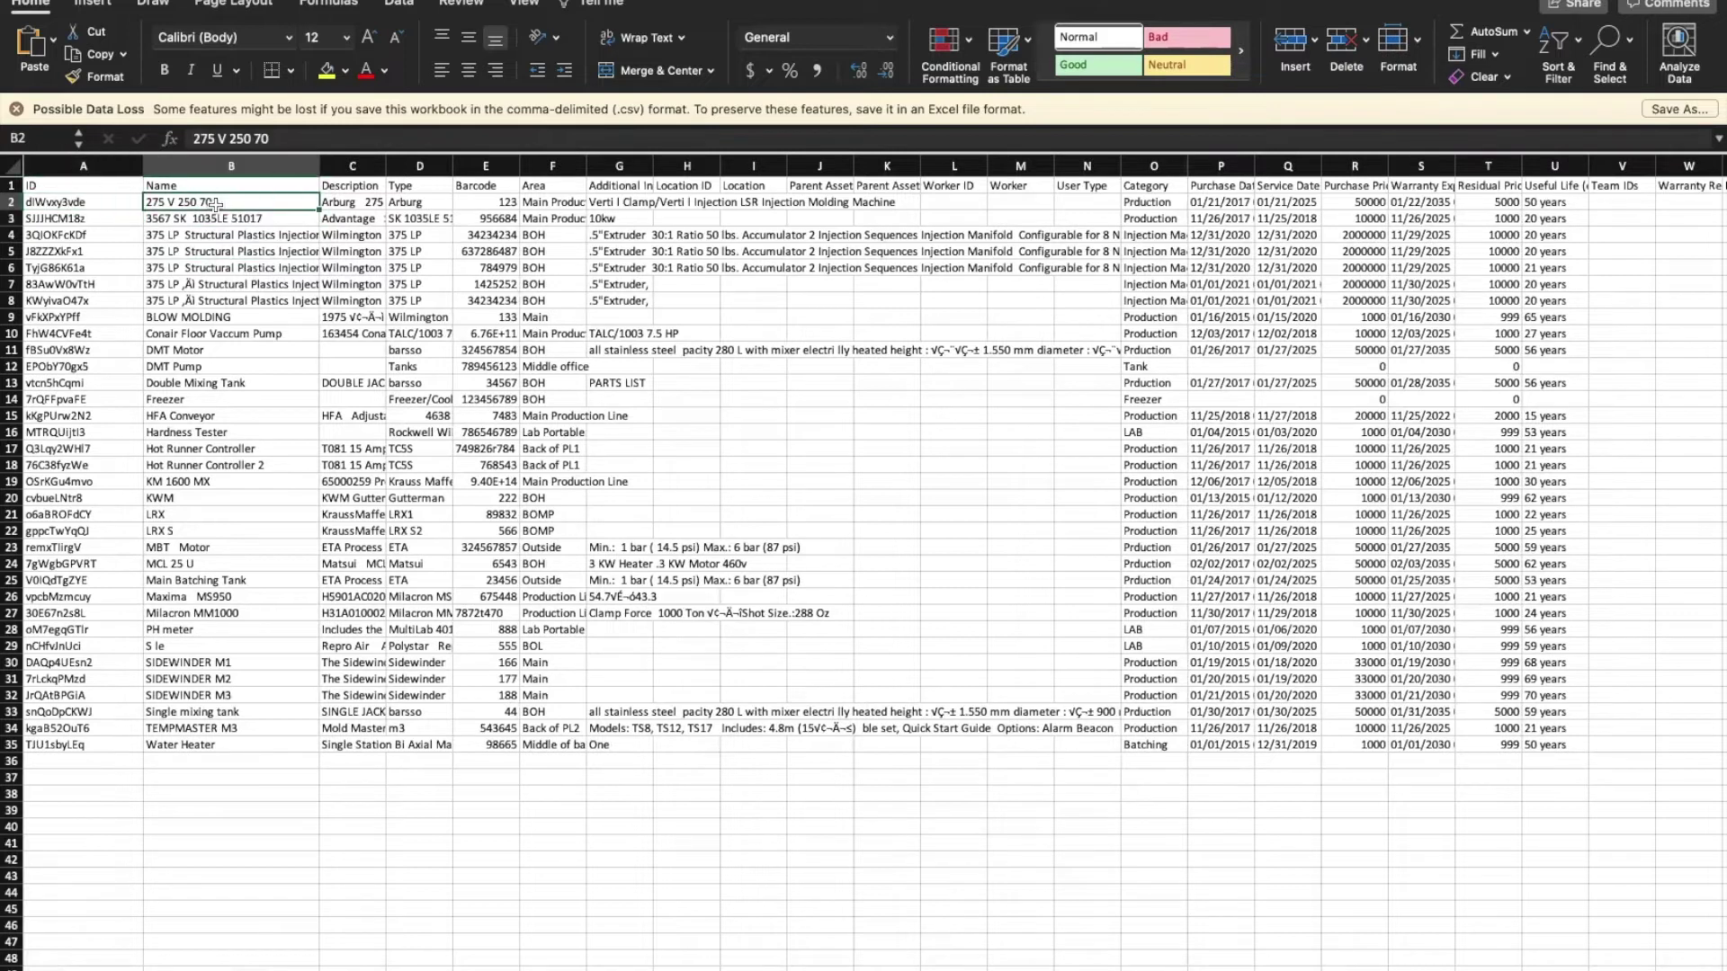
click(222, 416)
click(210, 462)
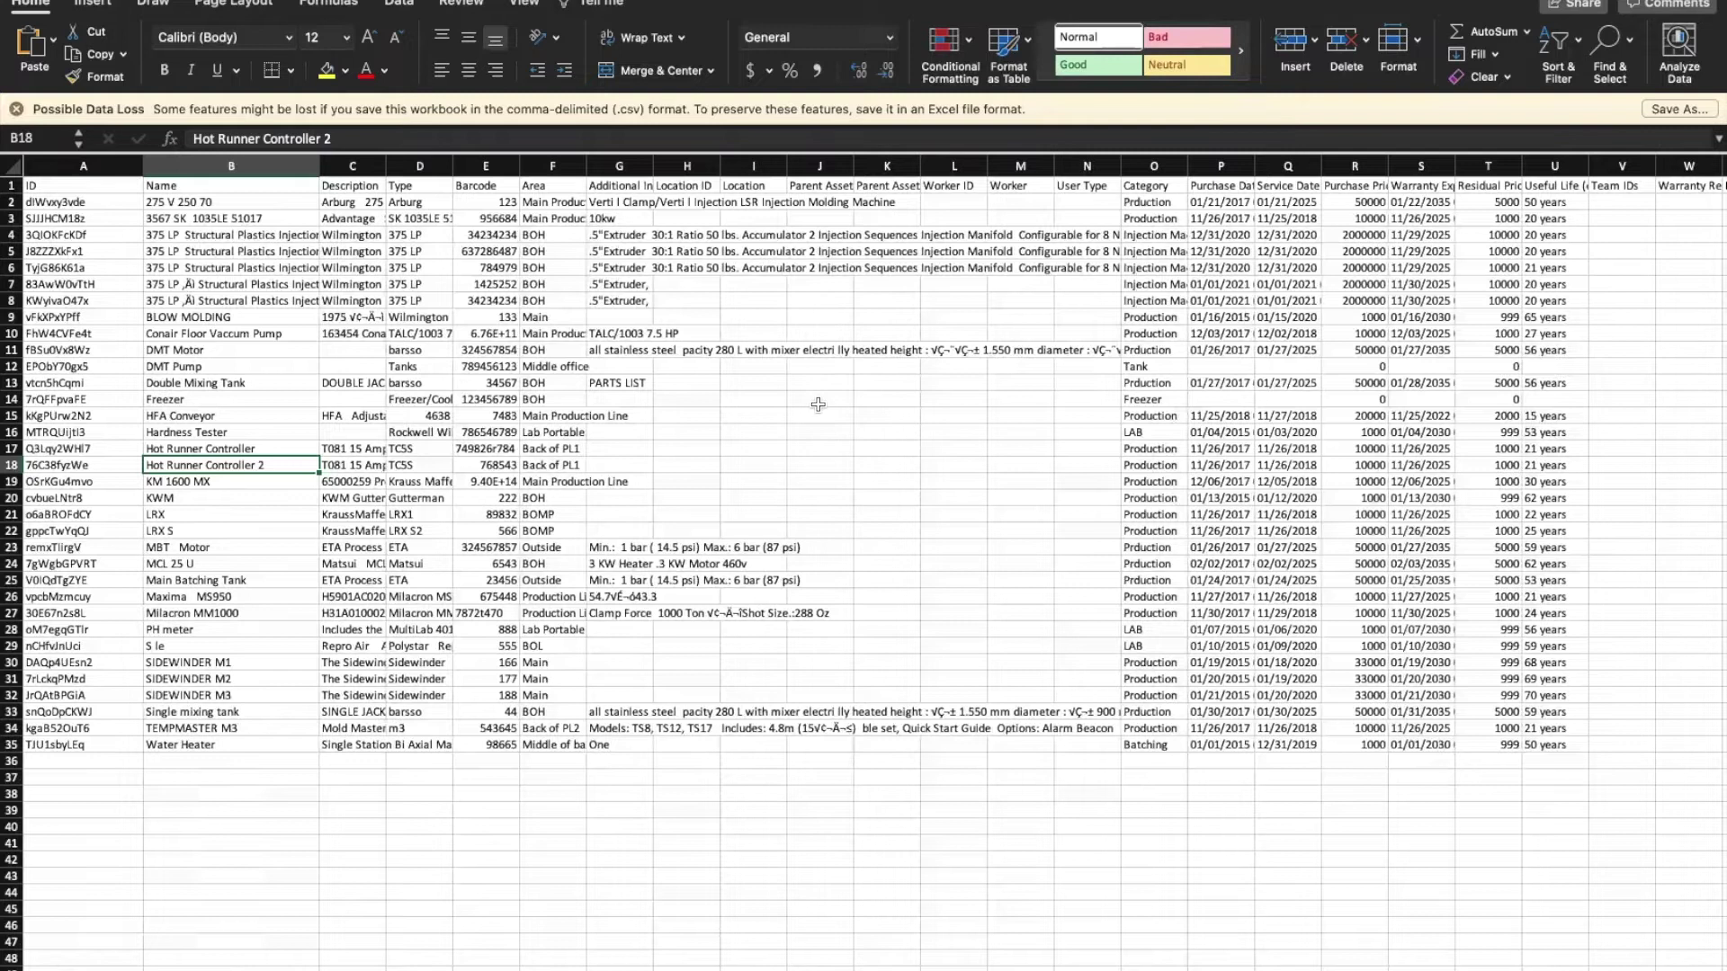
click(176, 202)
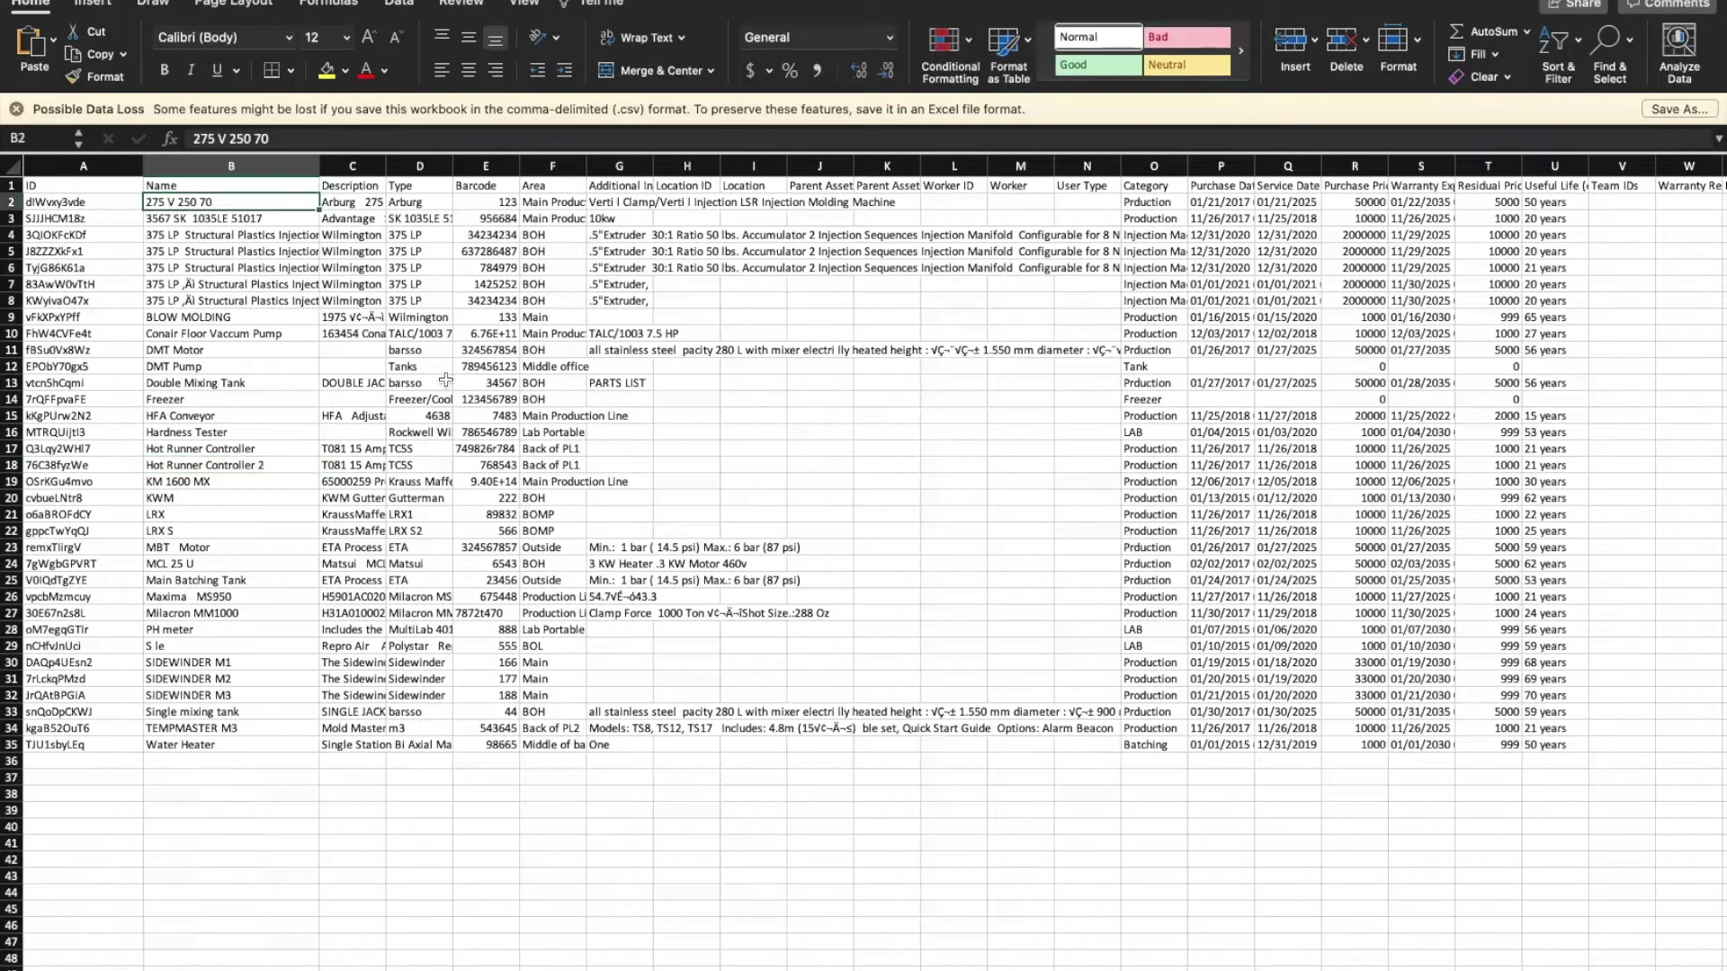
Step: Clear the asset names in B2:B8, then undo to restore them
key(shift+Down)
key(shift+Down)
key(shift+Down)
key(shift+Down)
key(shift+Down)
key(shift+Down)
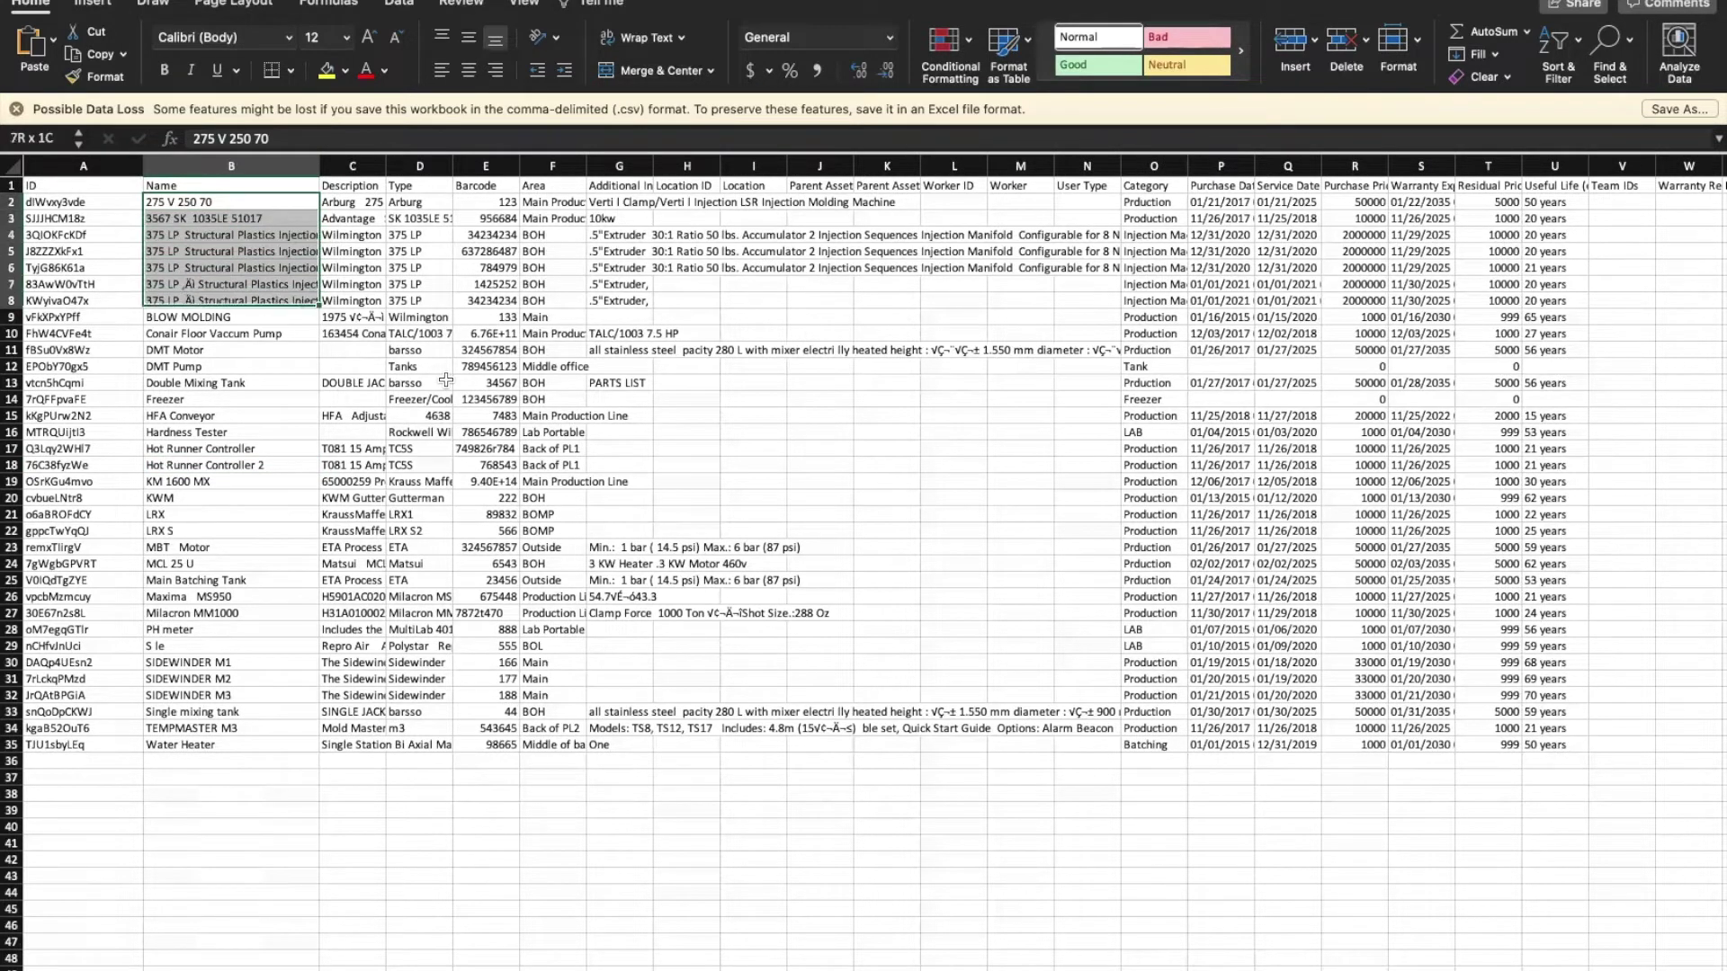
key(Delete)
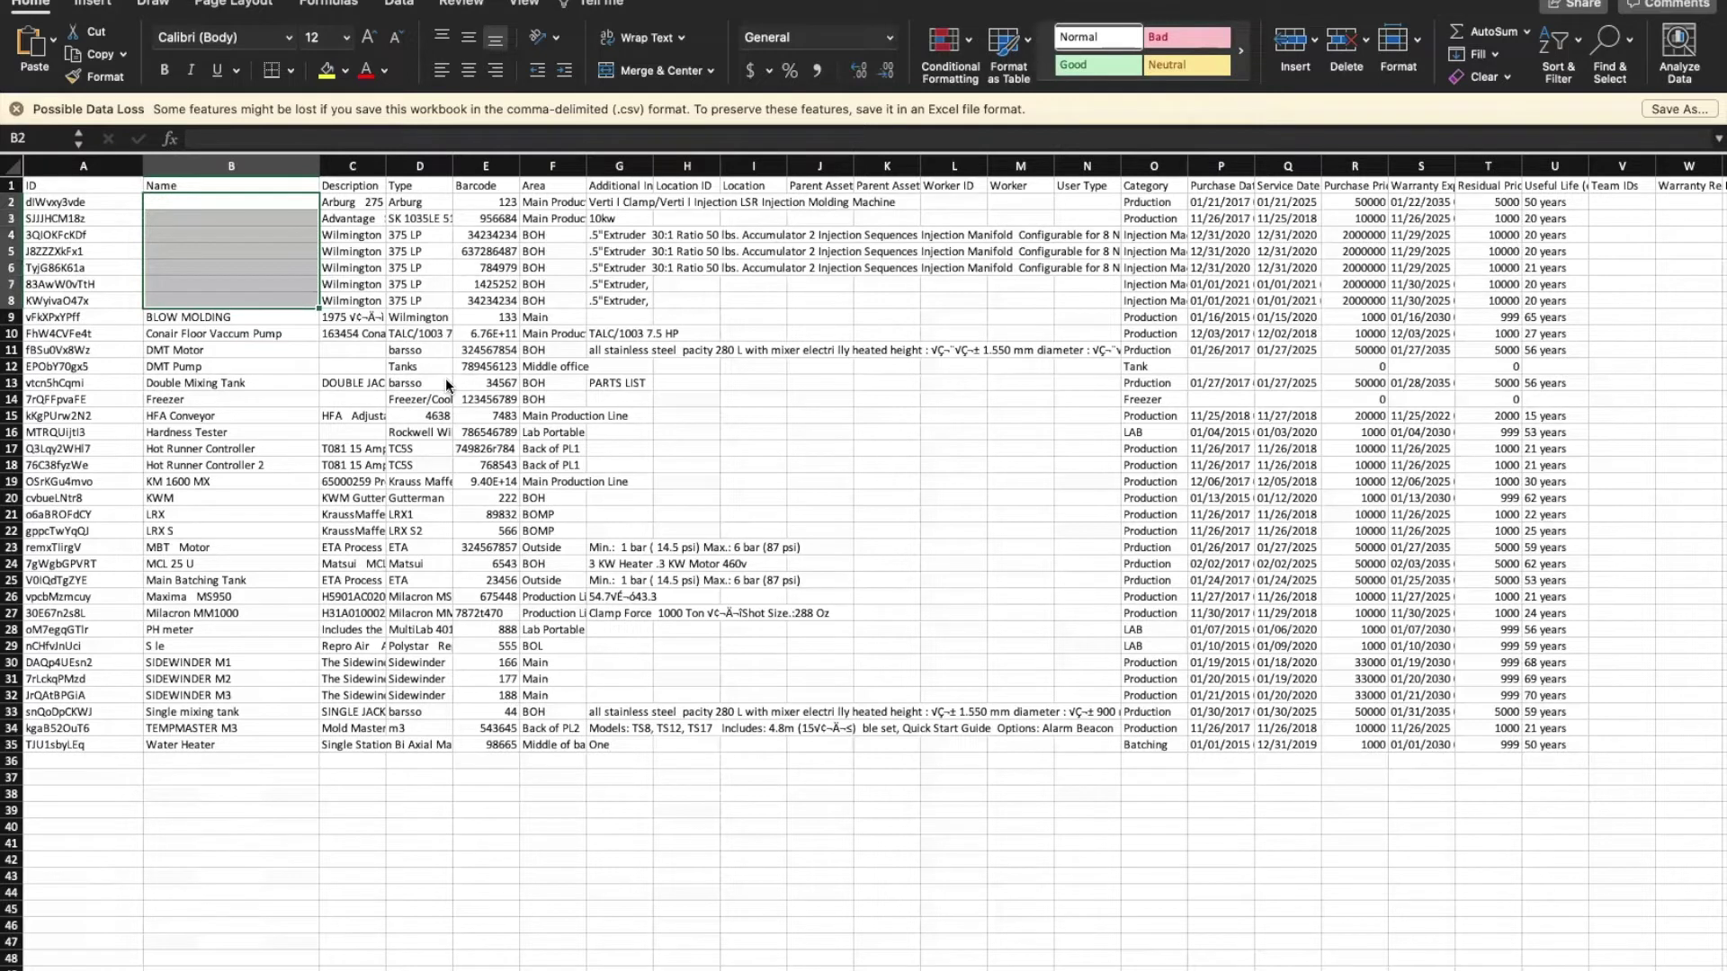
click(248, 399)
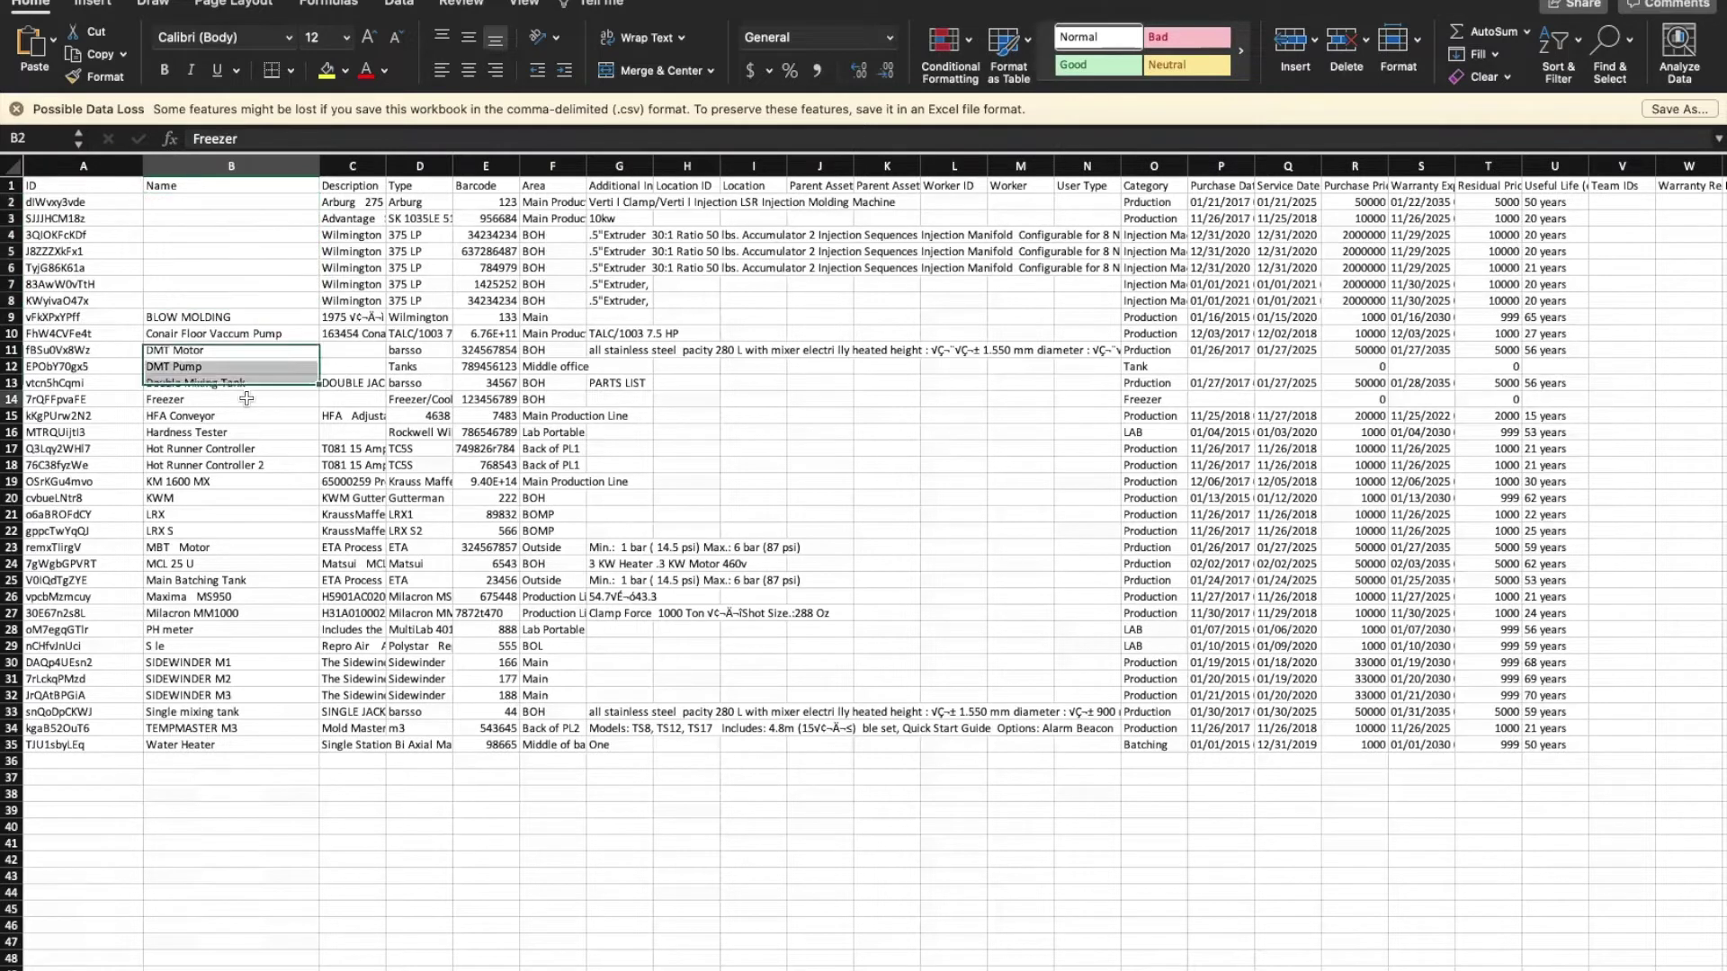
click(210, 204)
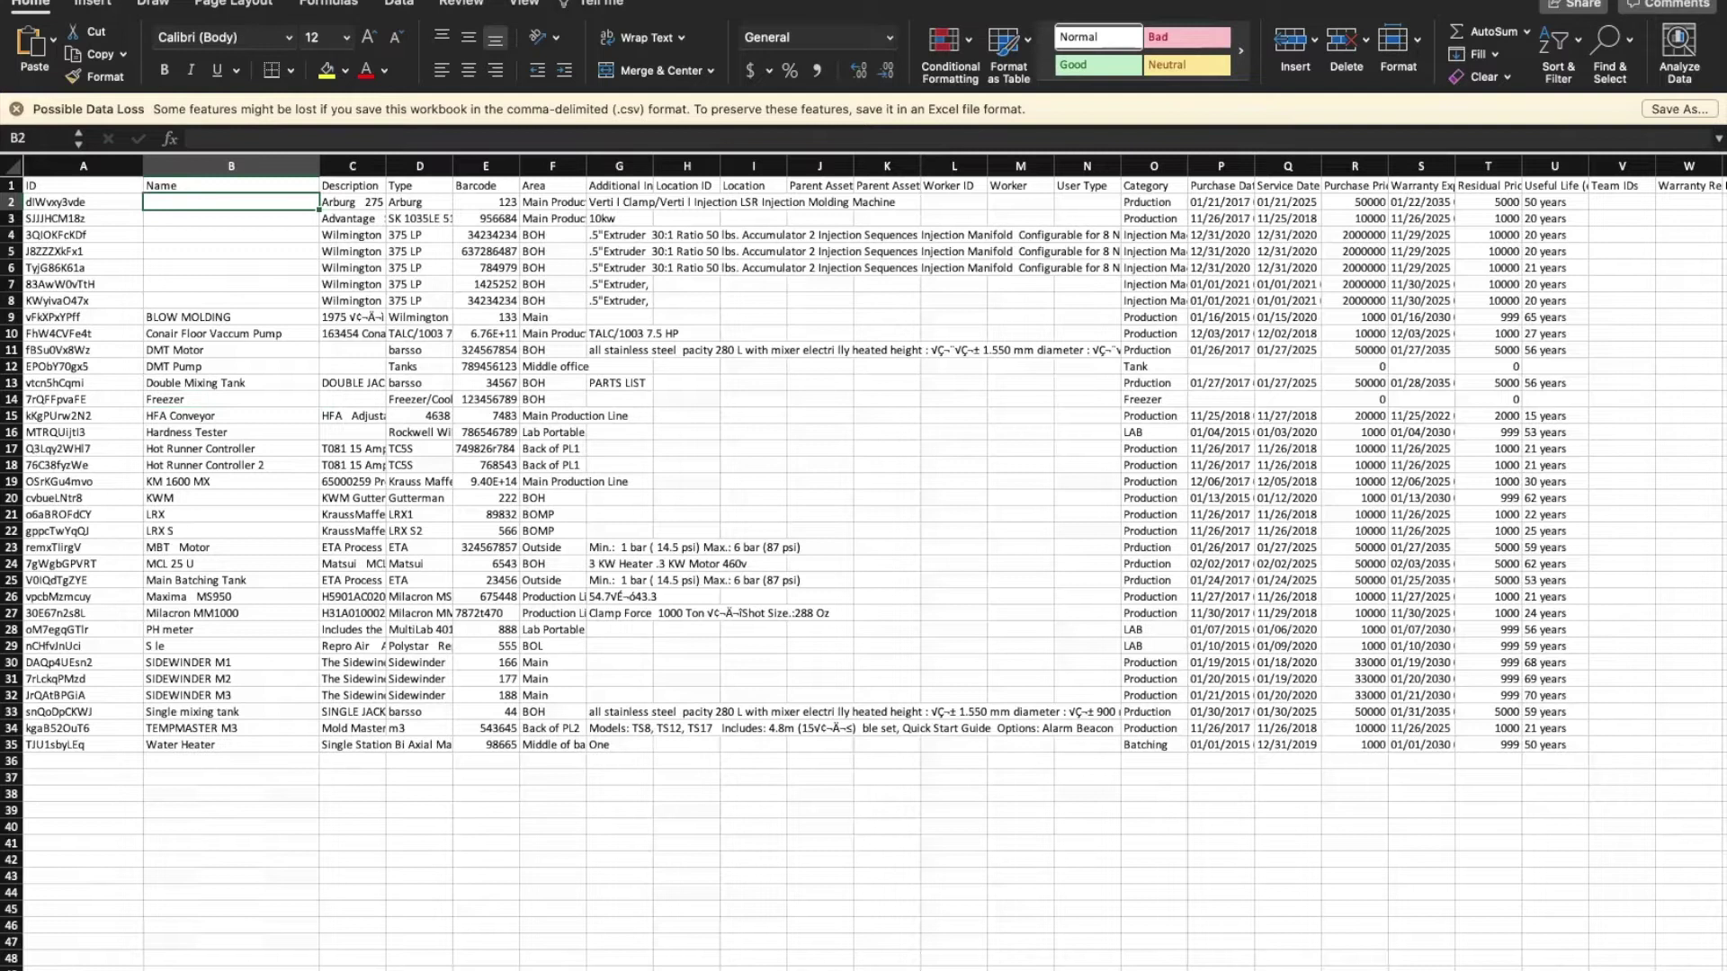
key(super+z)
Step: Review the Area values in column F and widen column O so Category entries show fully
click(258, 383)
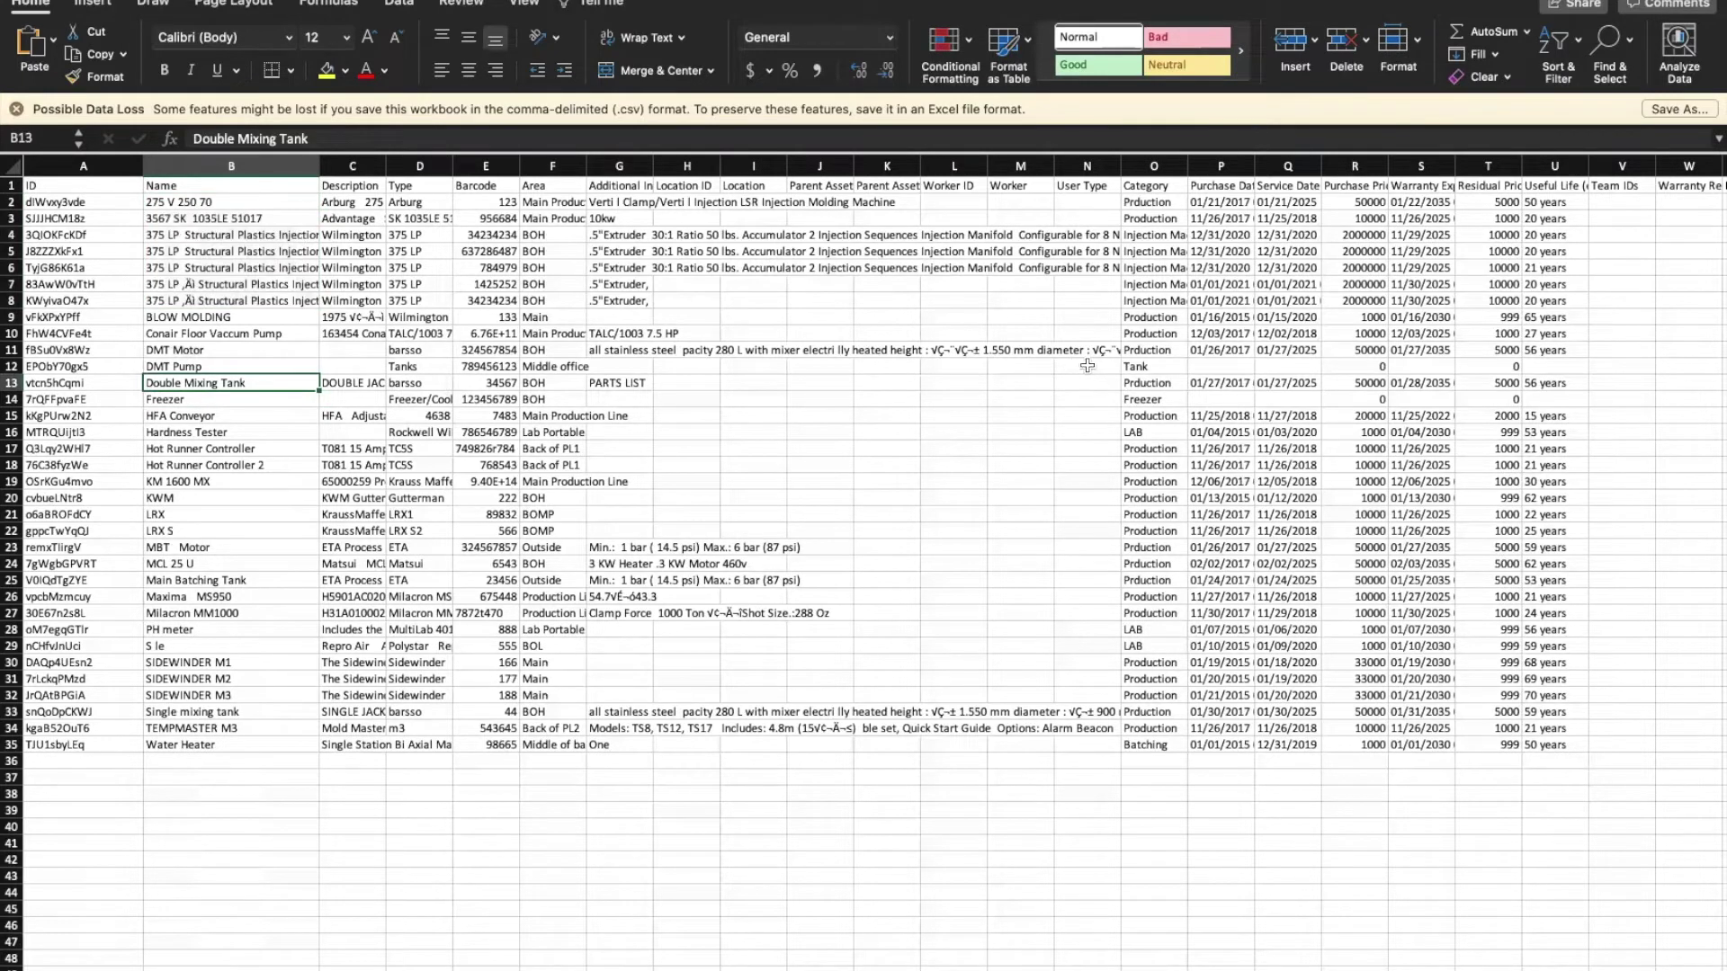
click(555, 234)
click(546, 265)
click(537, 315)
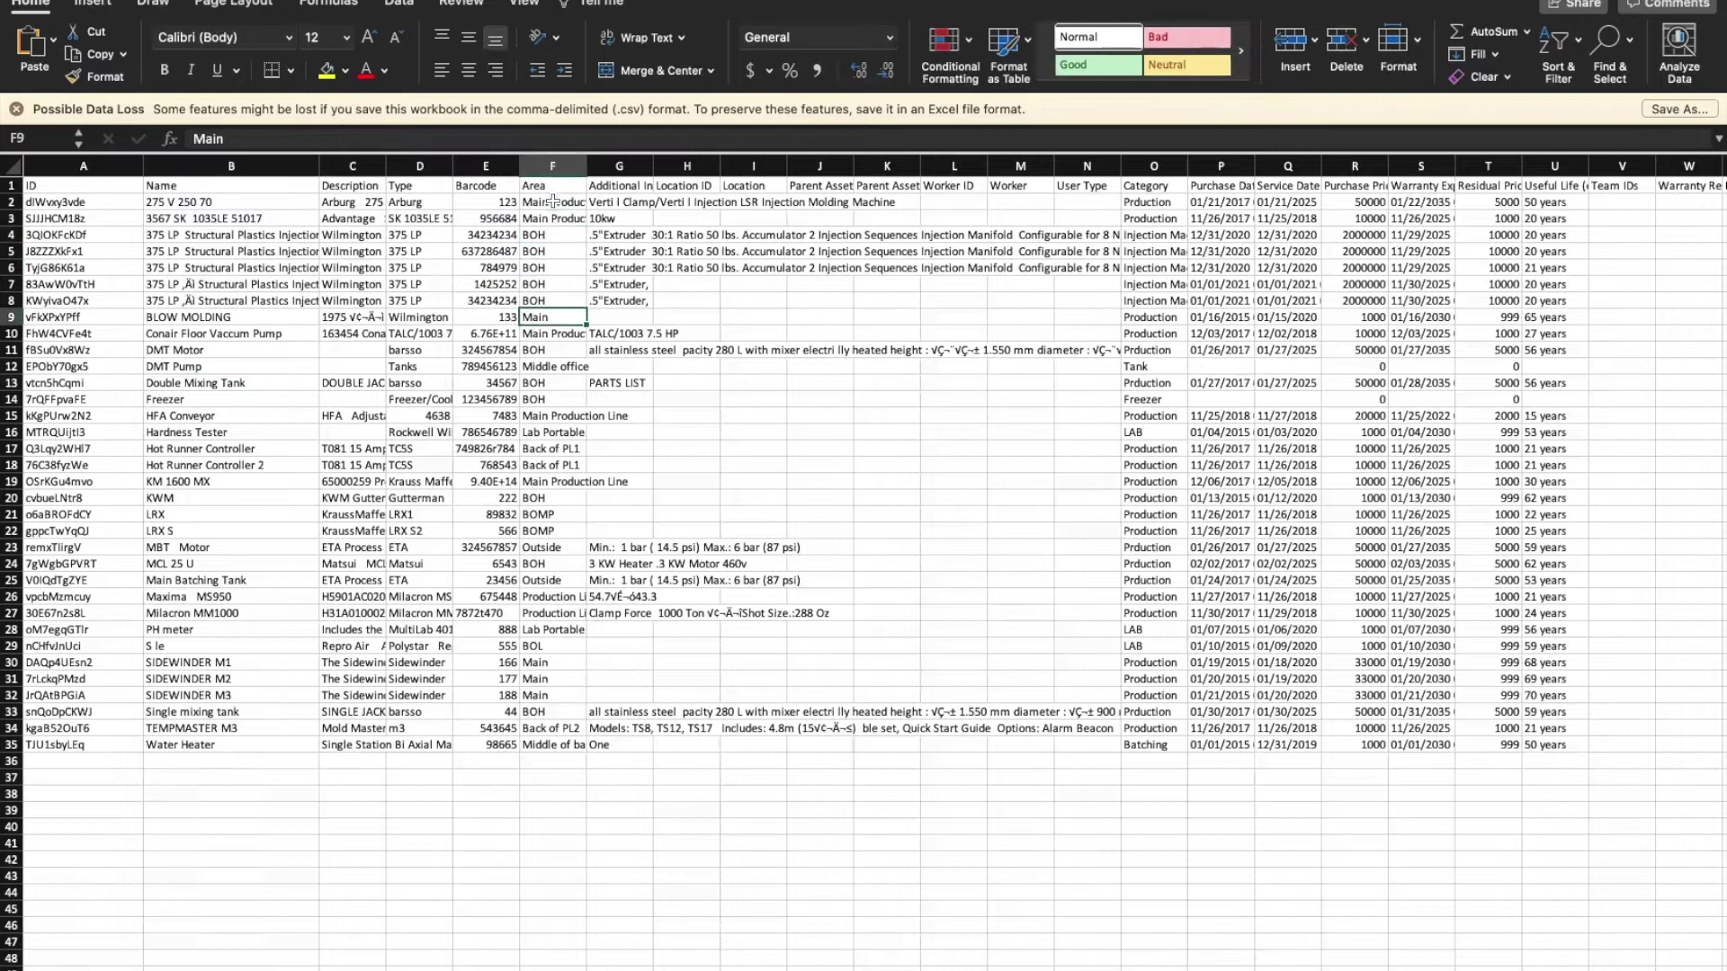
click(551, 202)
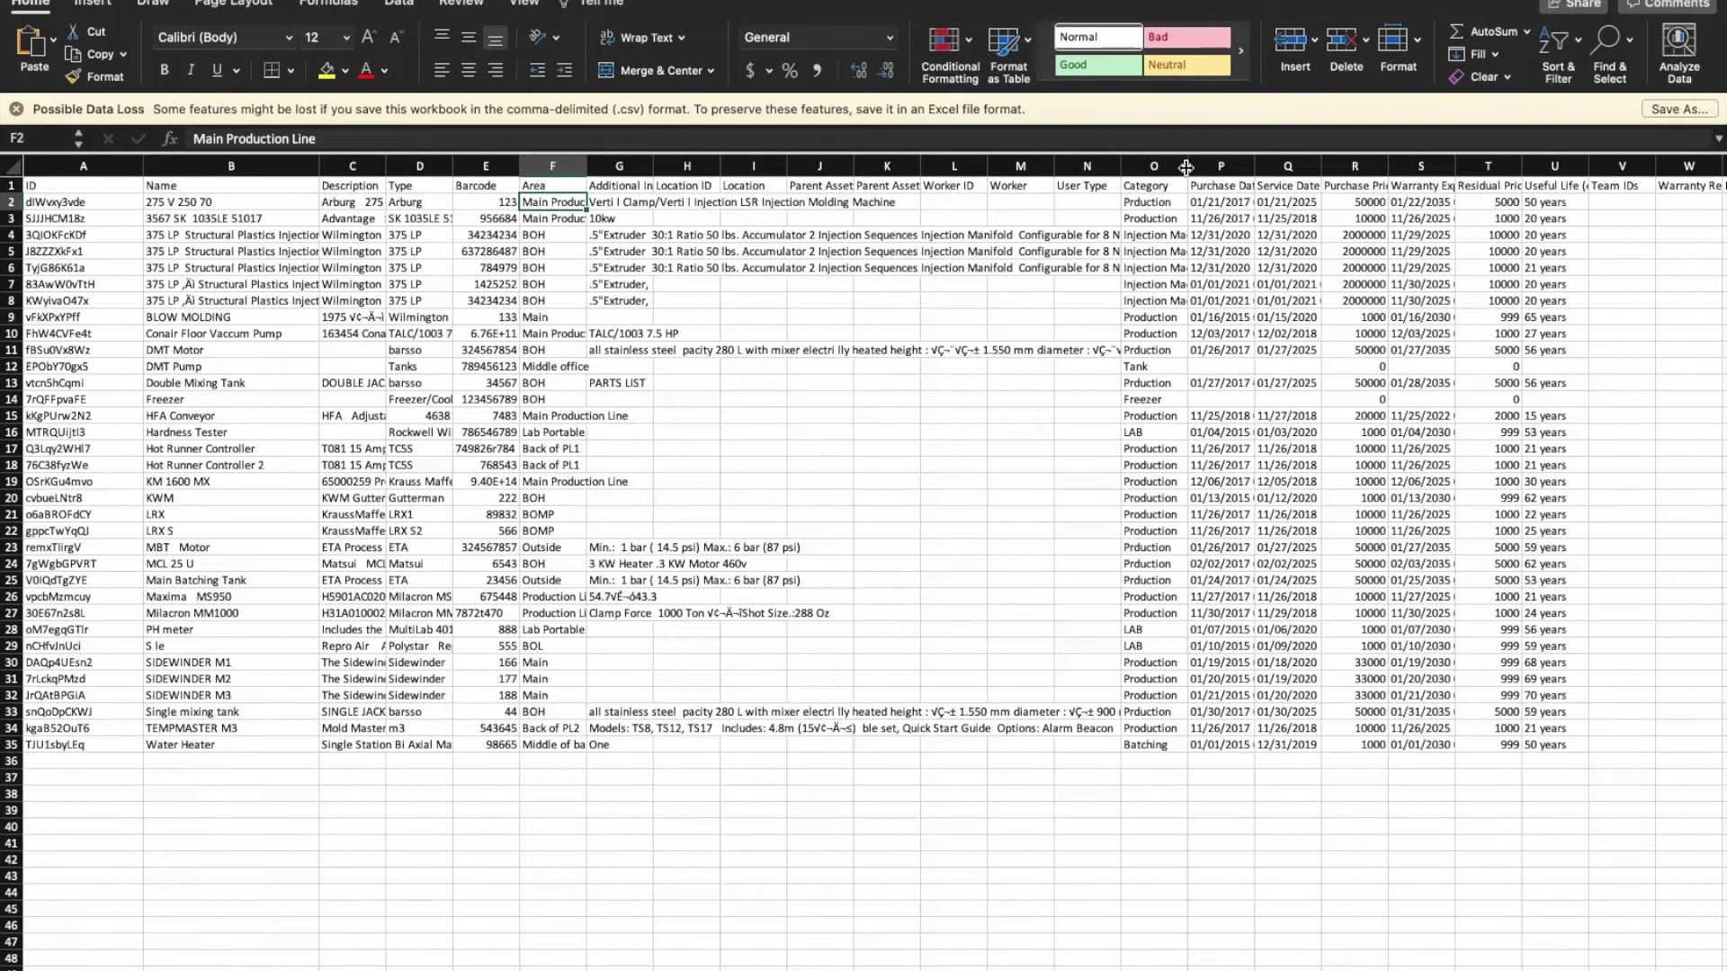
drag(1187, 165, 1217, 165)
click(232, 284)
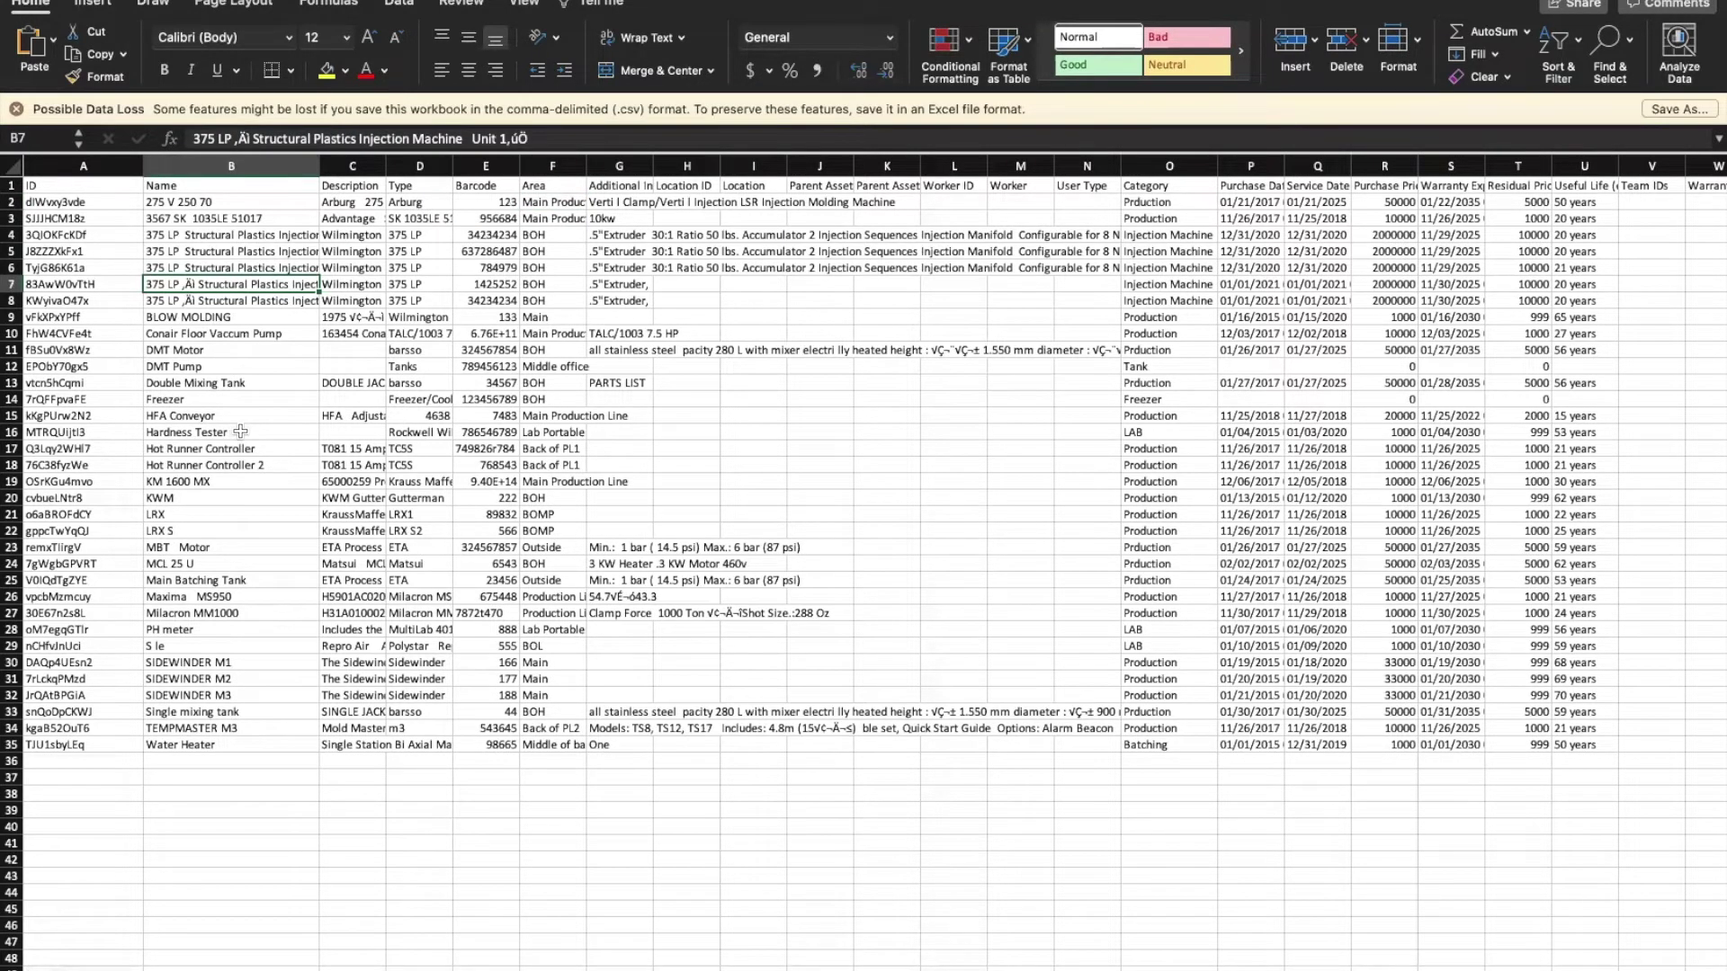
Step: Review the asset names in column B and the empty Location ID column H
click(209, 202)
click(210, 219)
click(211, 236)
click(216, 263)
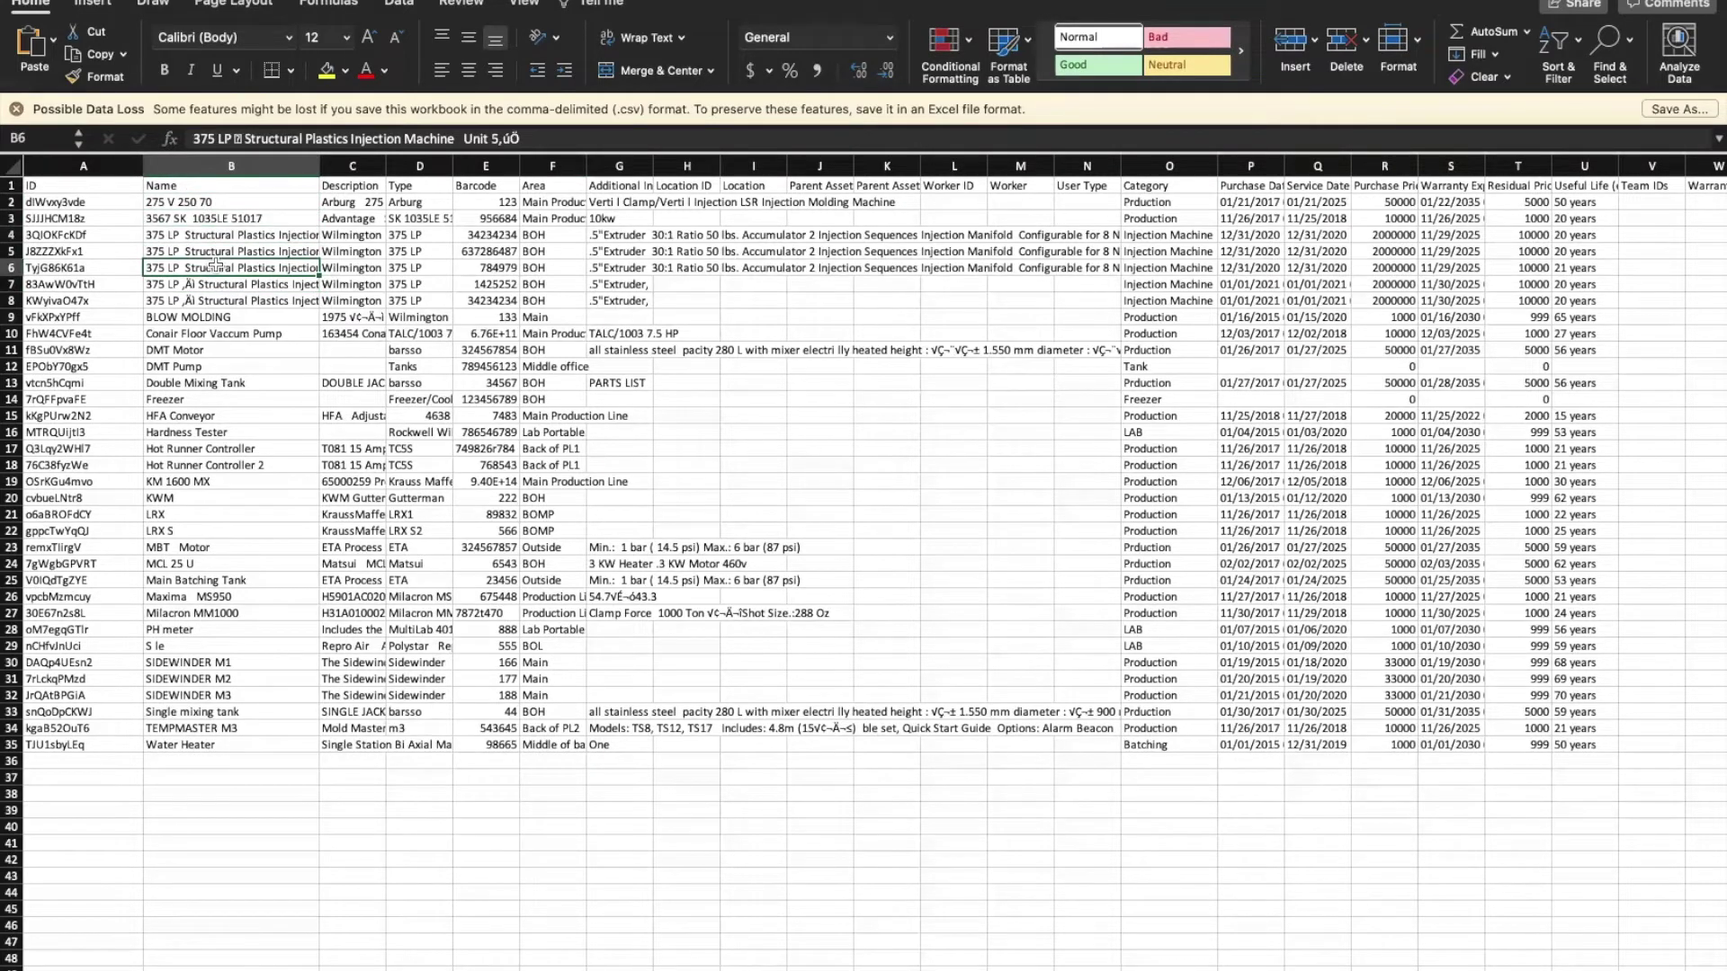
click(215, 300)
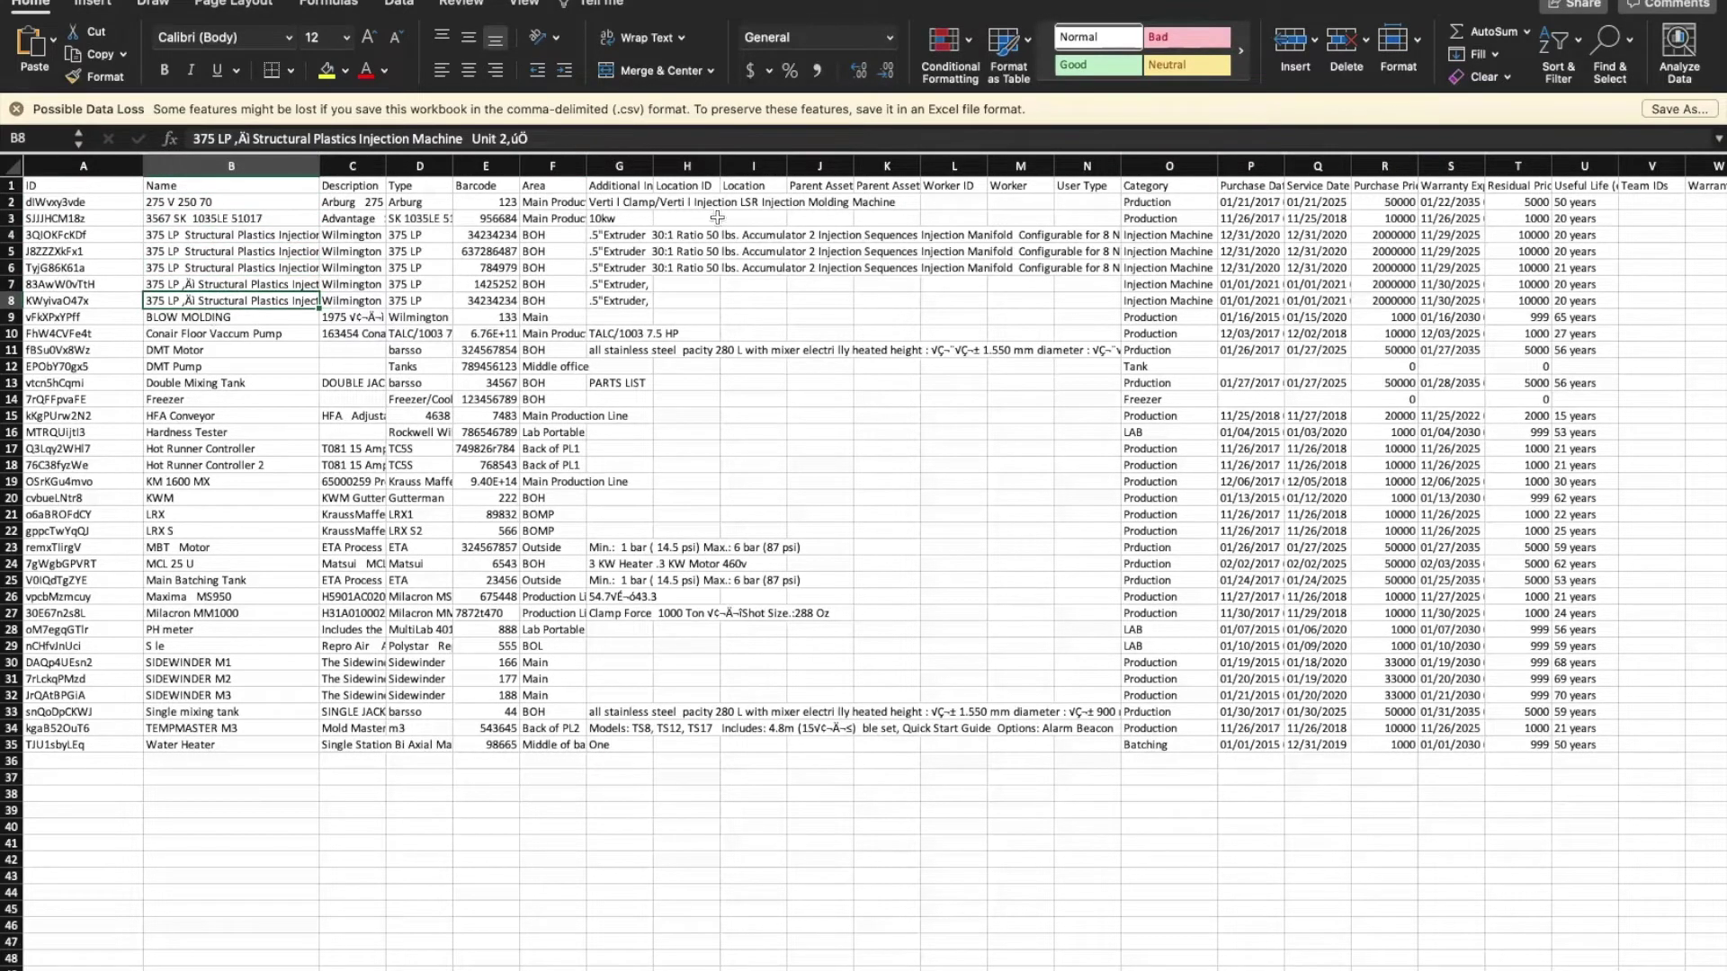
click(689, 202)
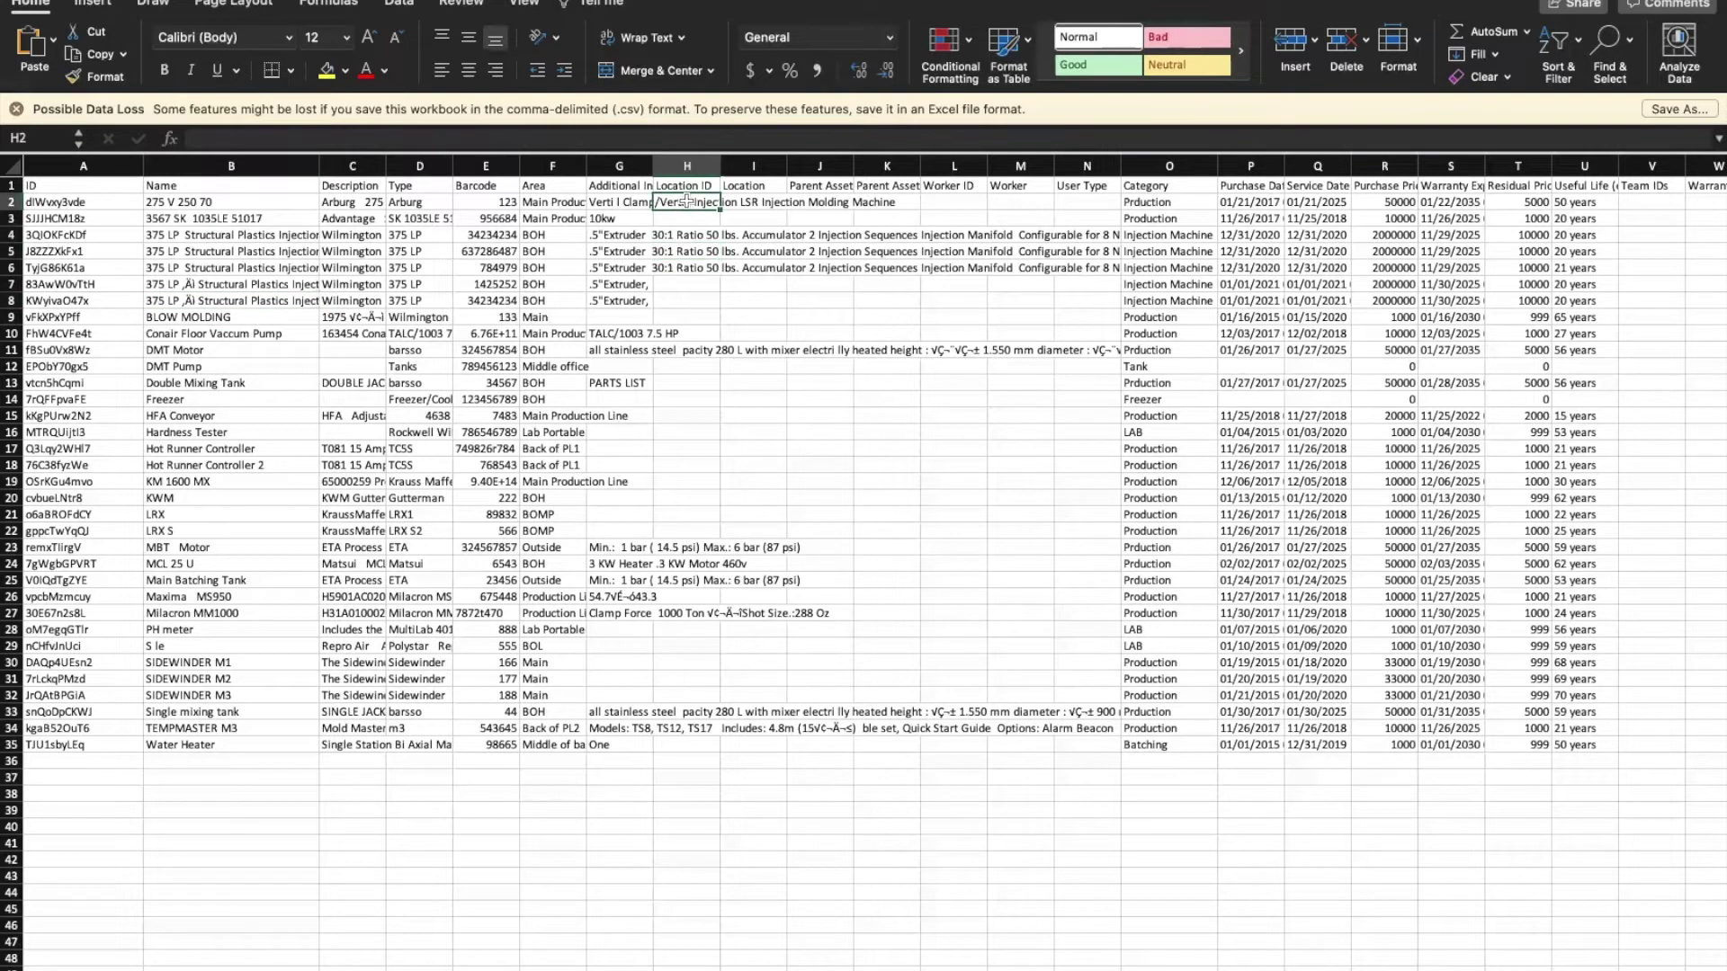
click(687, 167)
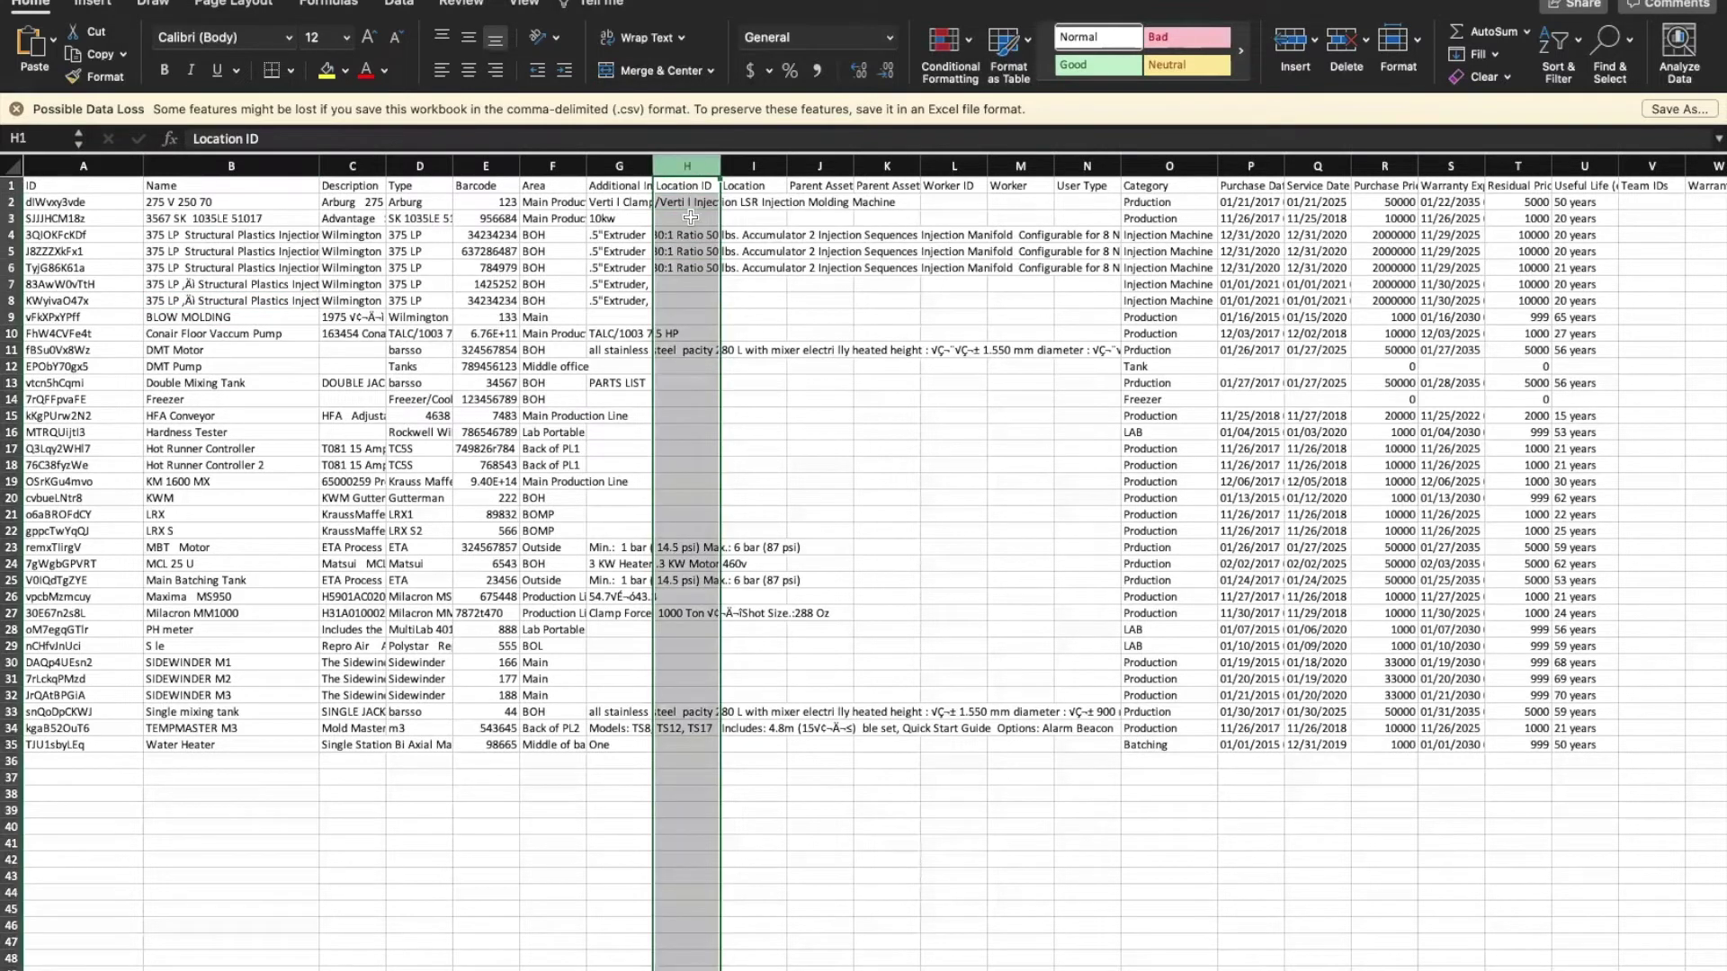
click(246, 168)
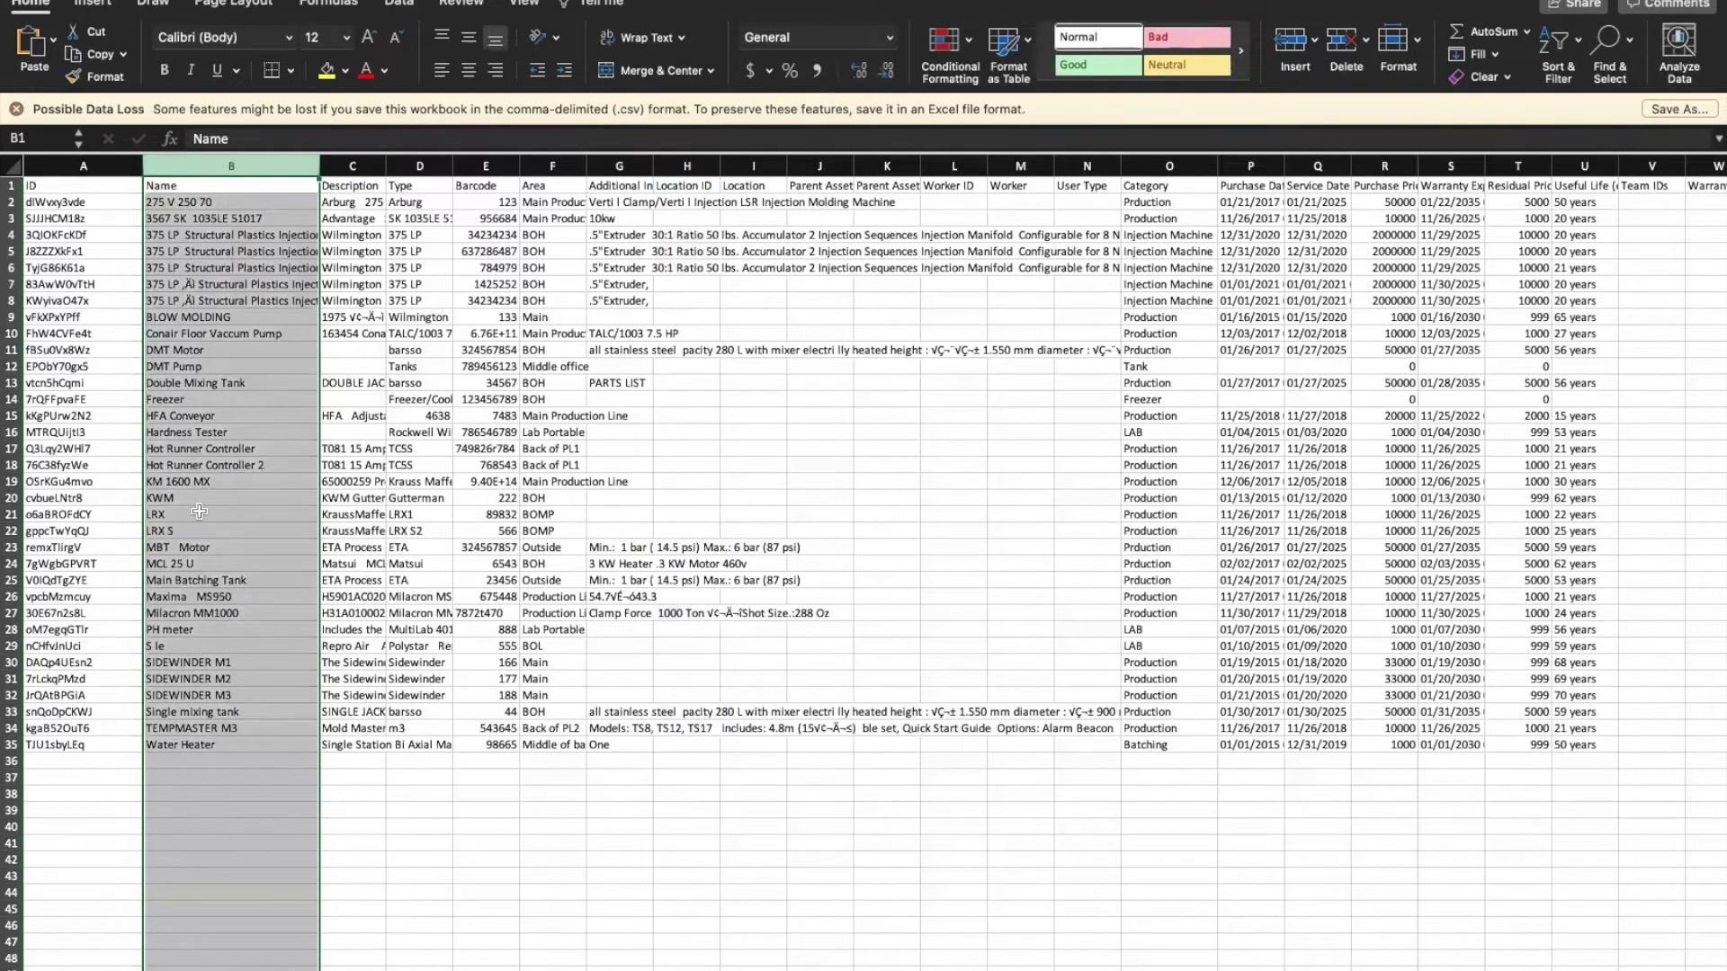
scroll(201, 511, down, 1)
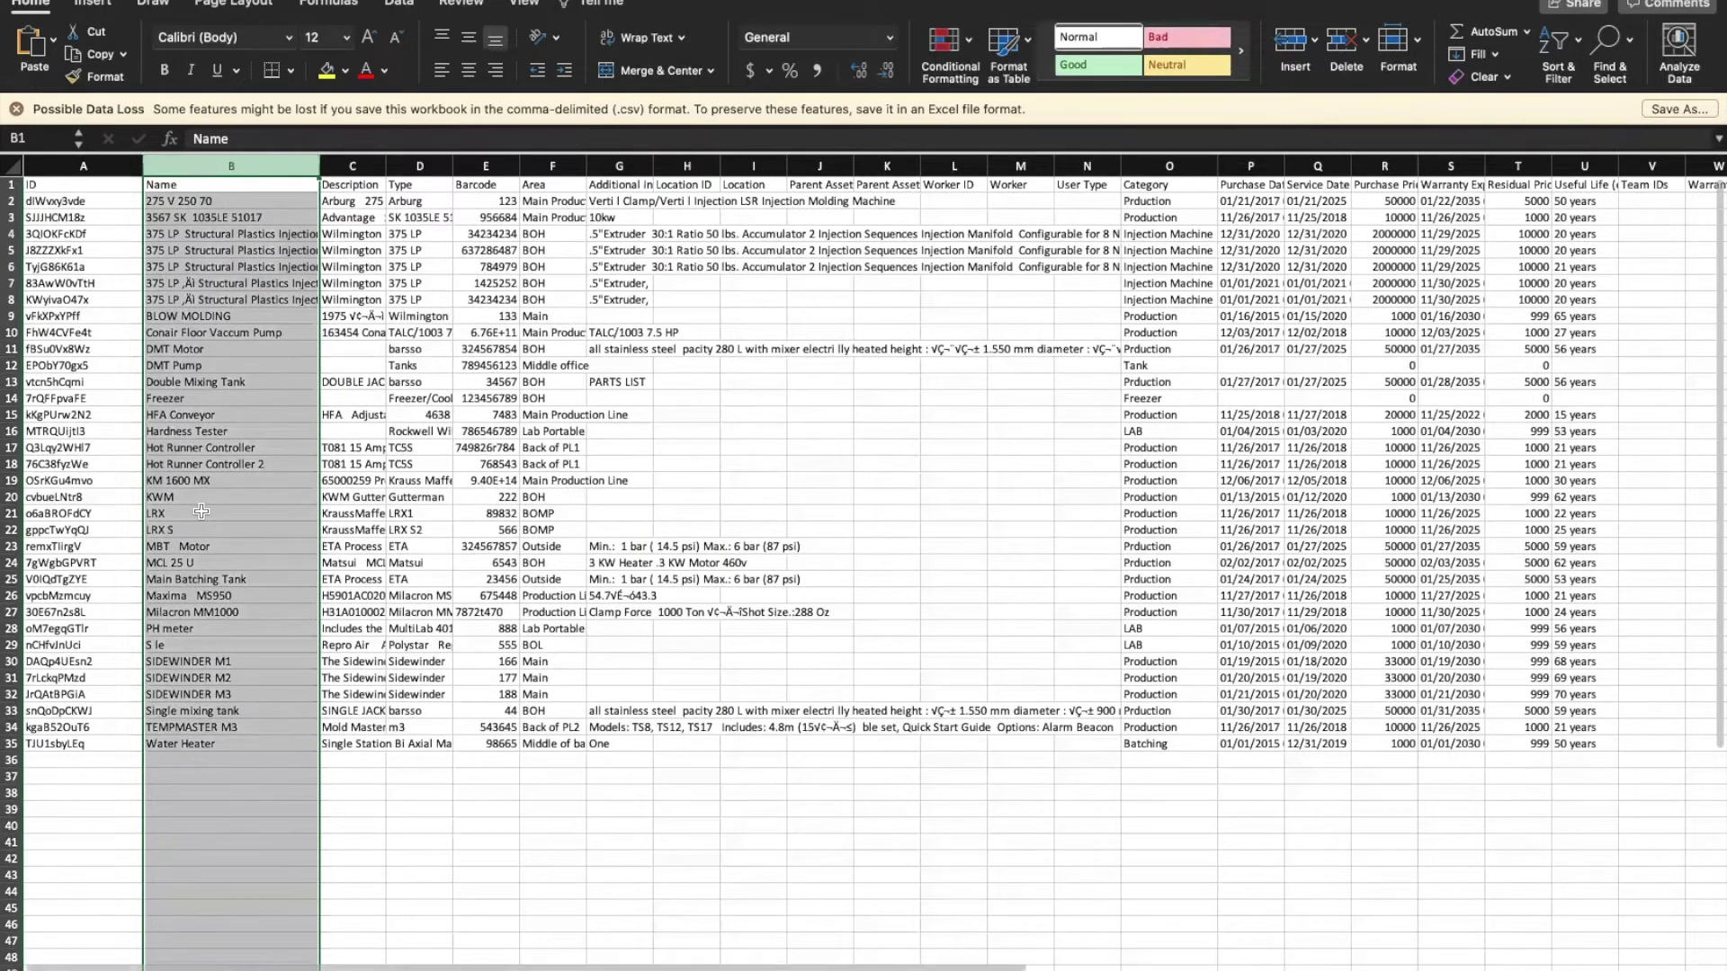
click(687, 166)
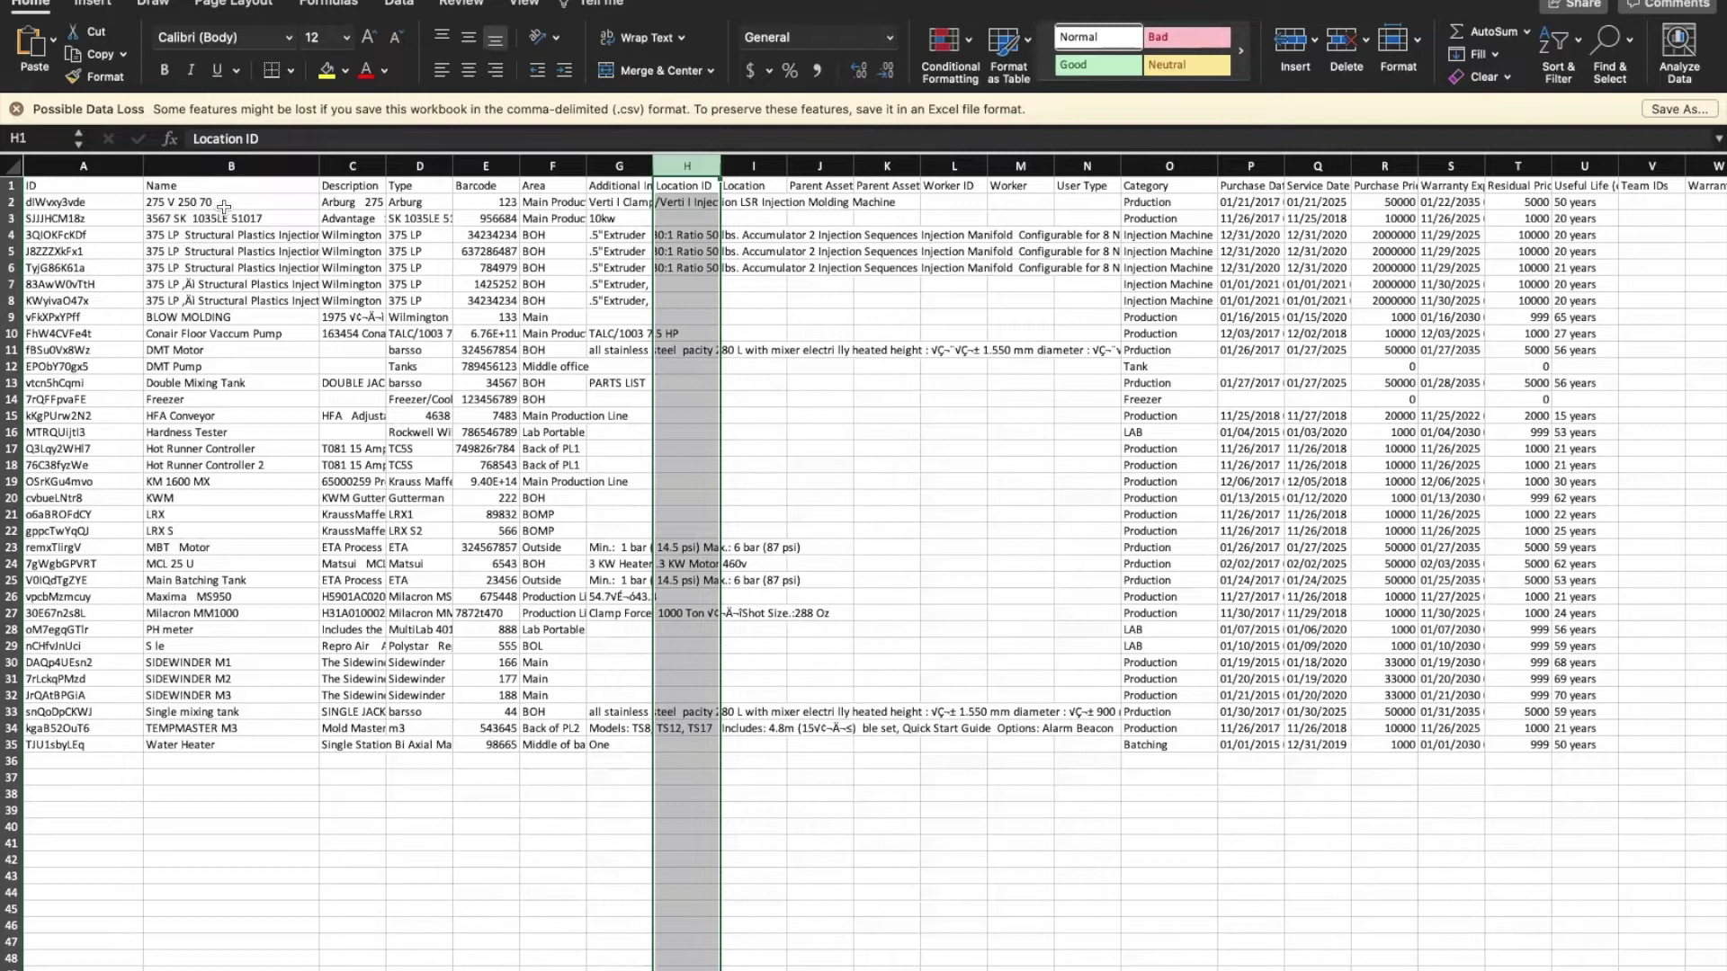
Step: Check the first asset's row 2 values, then switch to the edited Plant 1 - CA workbook
click(348, 201)
click(407, 207)
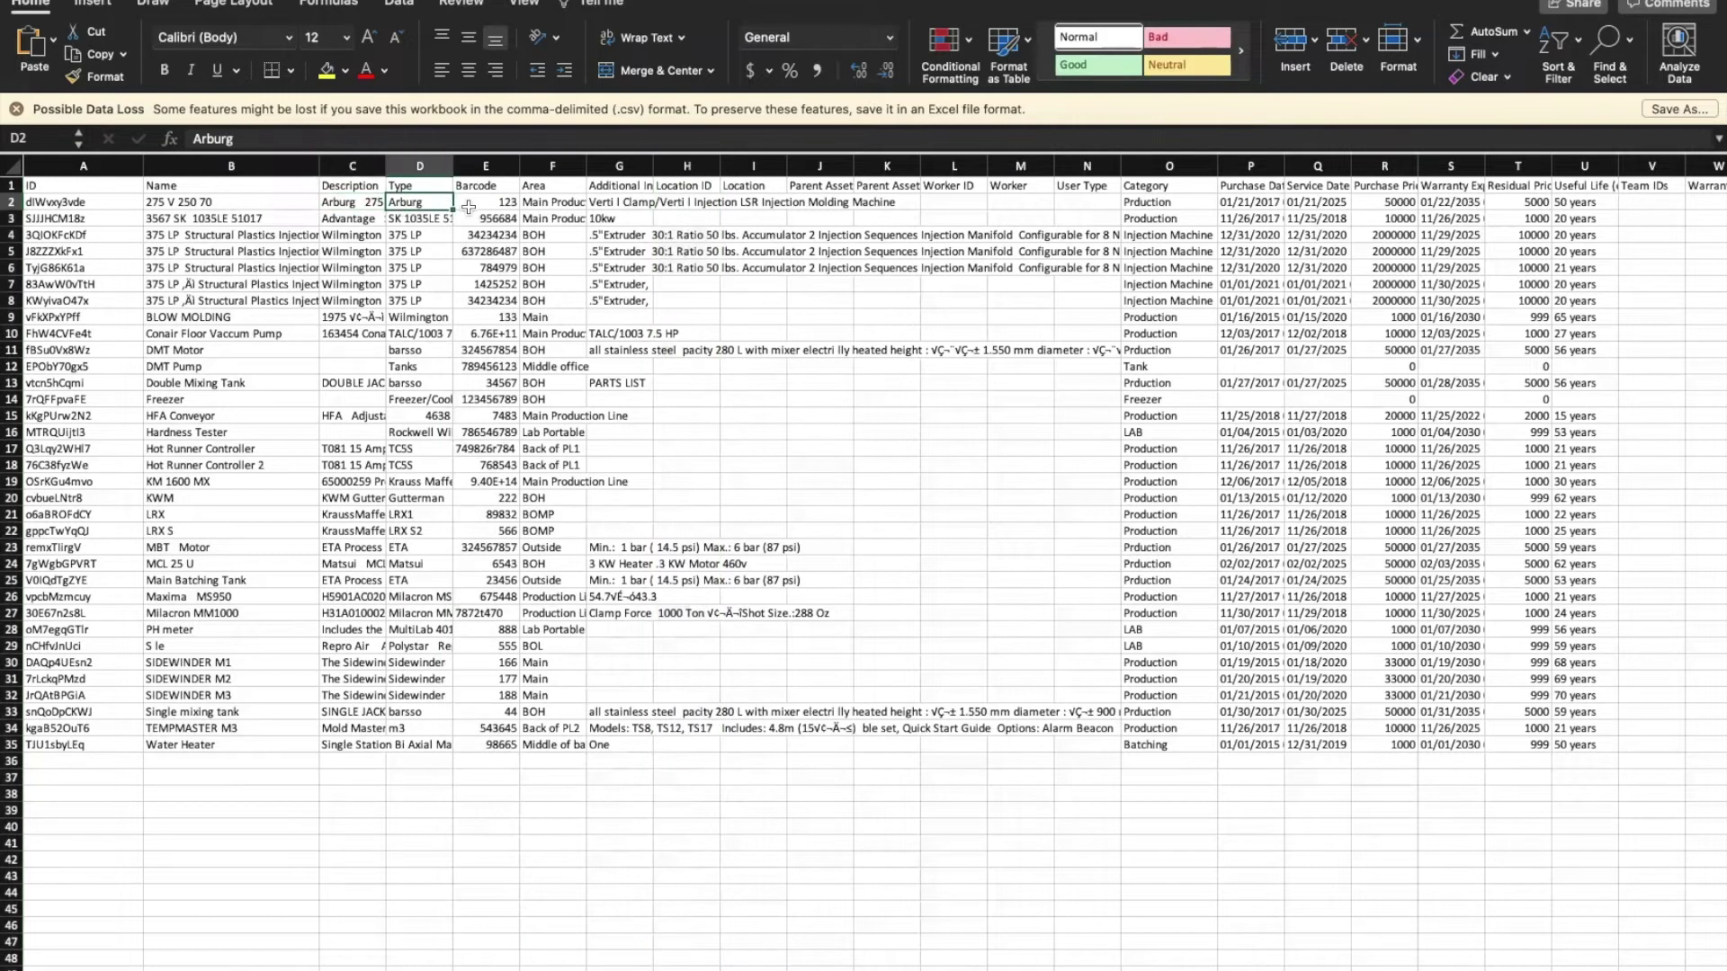
click(470, 207)
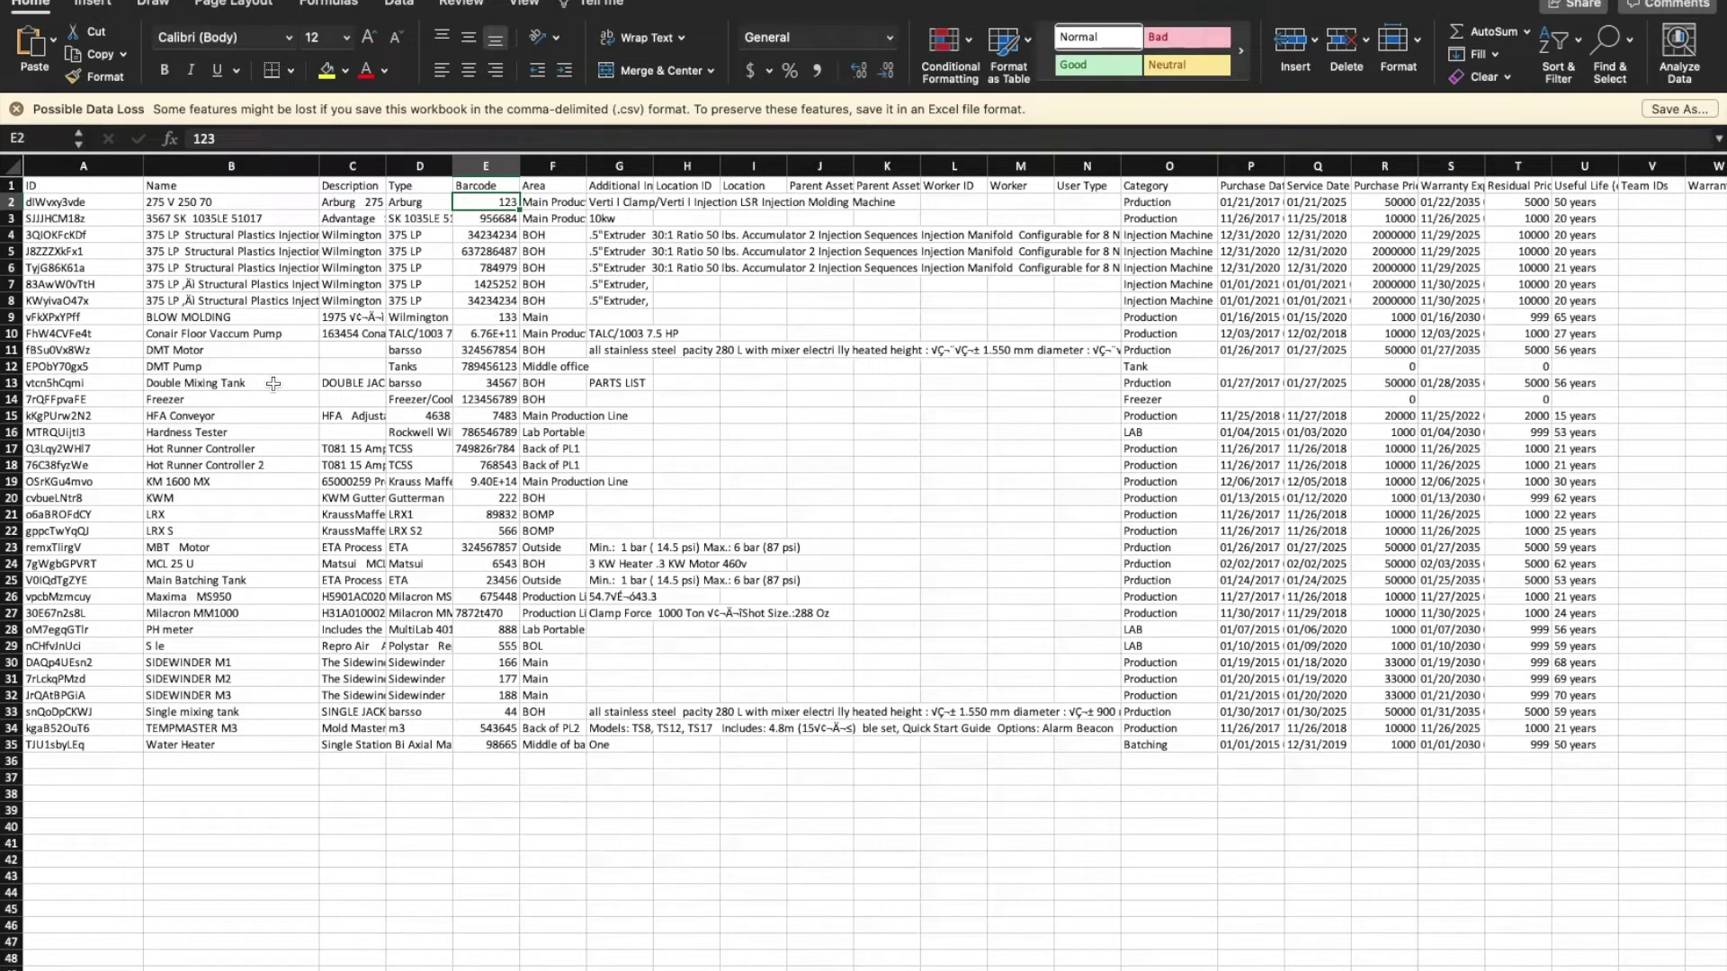
key(ctrl+Left)
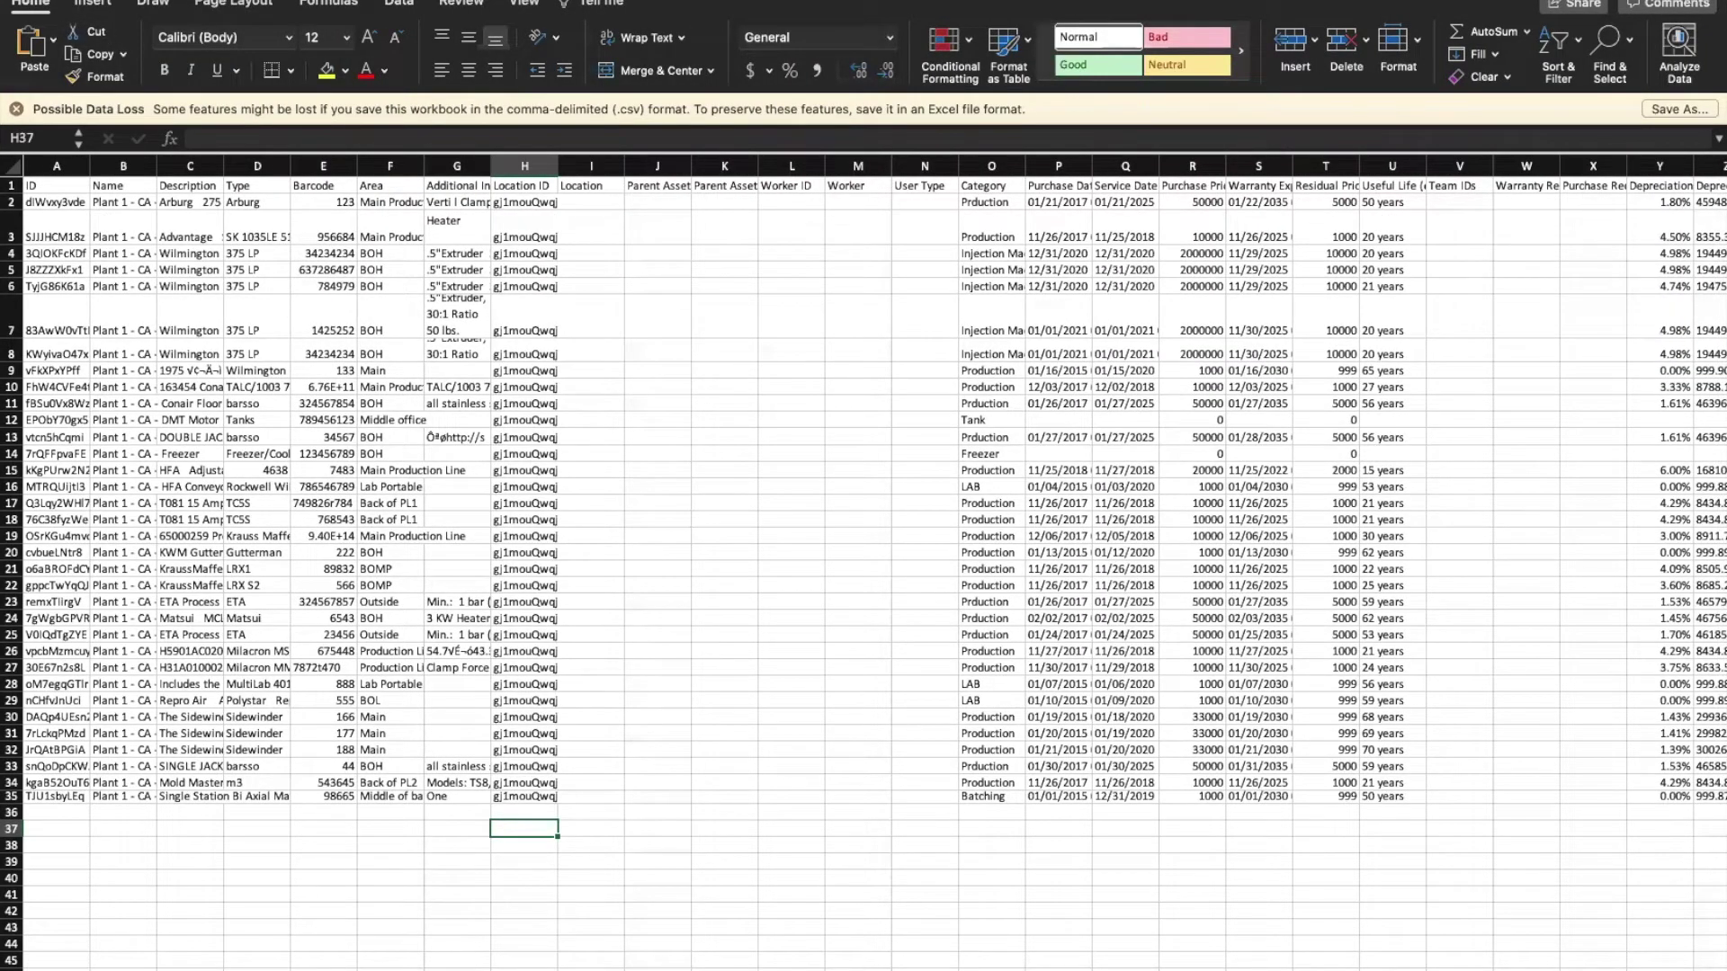
Step: Save the edited sheet to the Desktop as 7O3rpGZJSD-EXPORT in Comma Separated Values (.csv) format
click(126, 2)
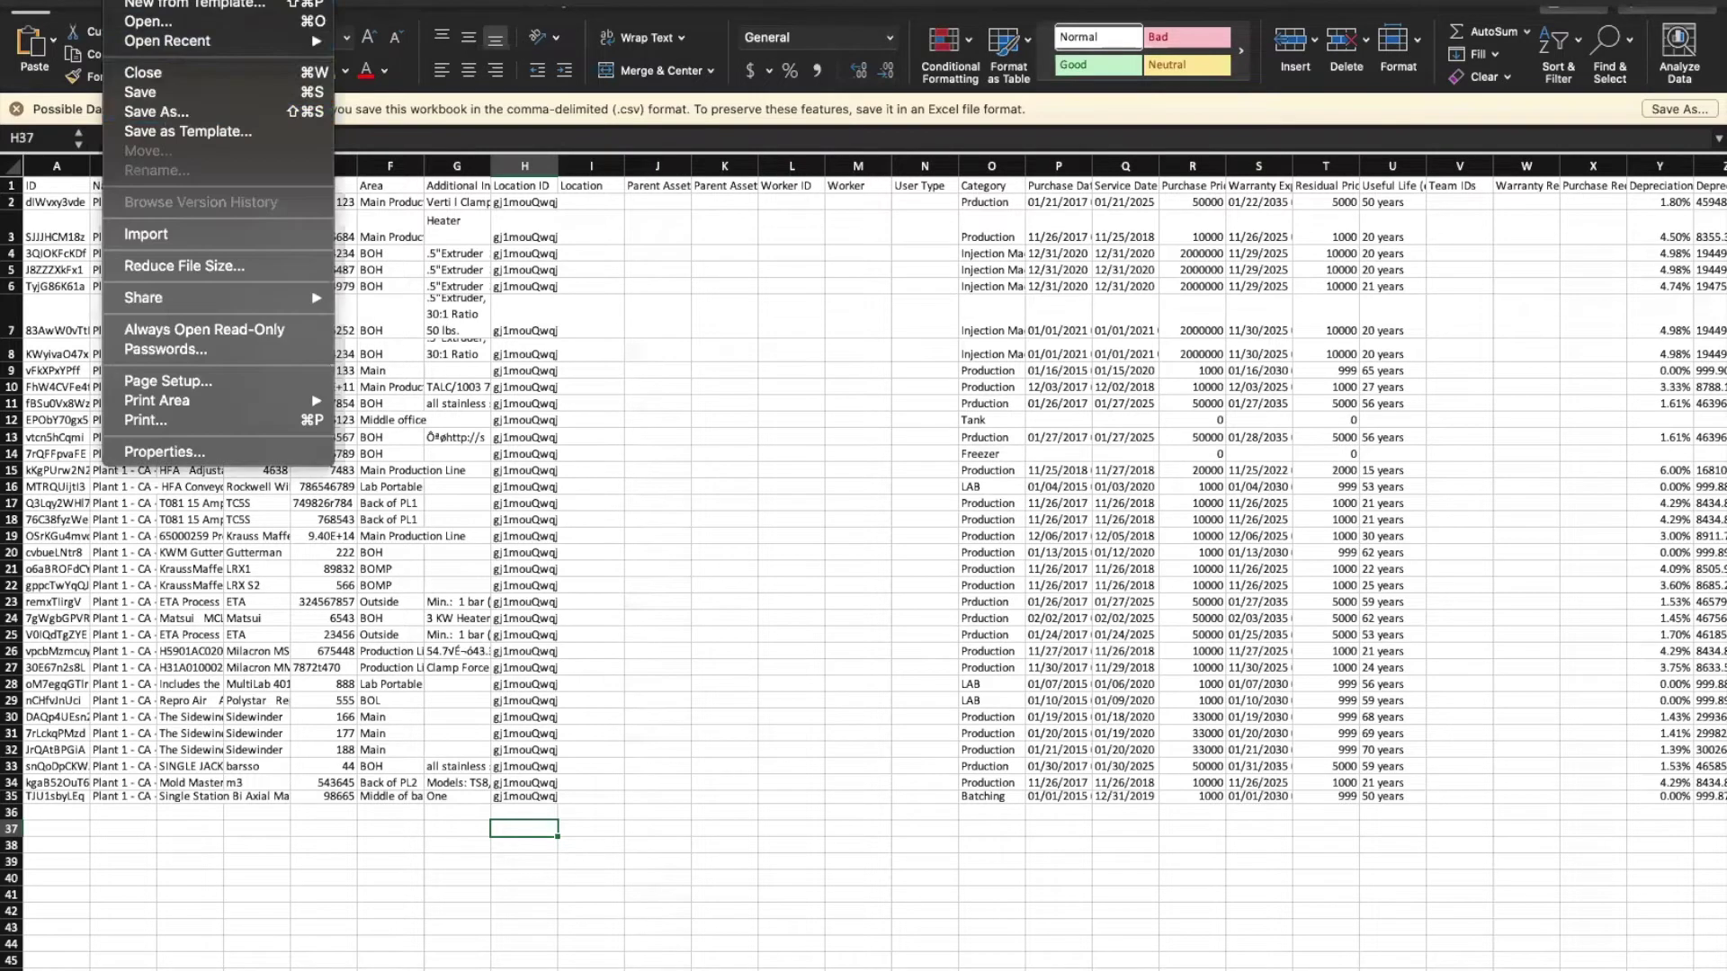
click(167, 117)
click(838, 72)
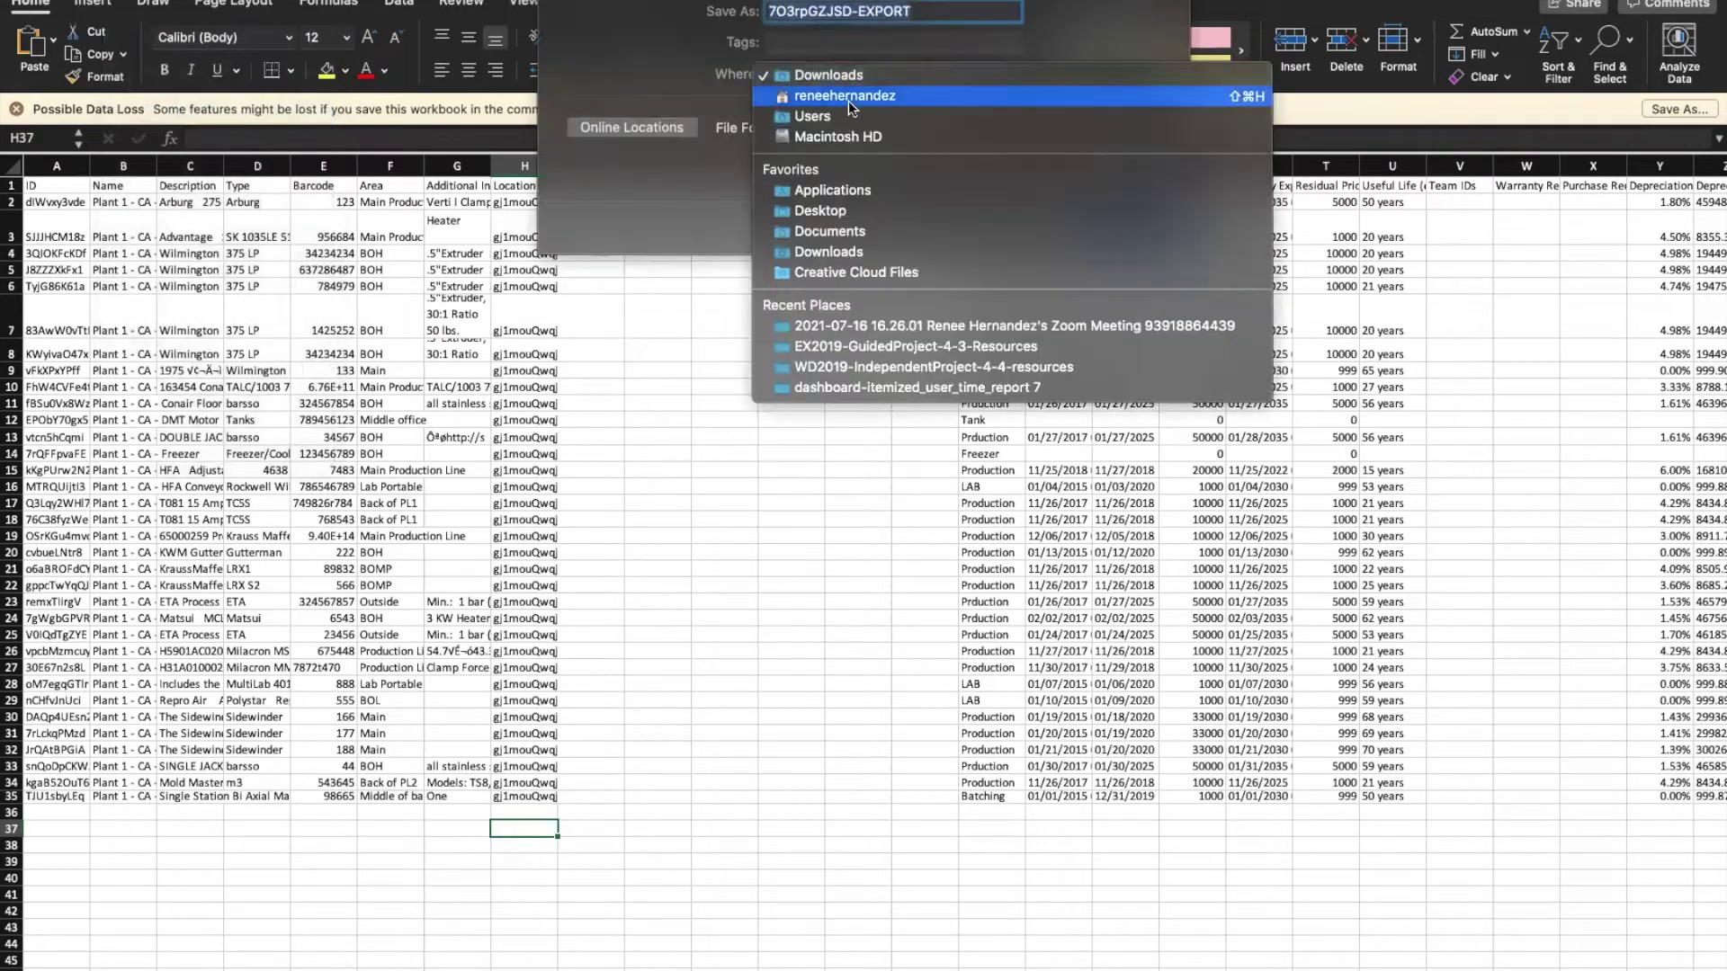
click(840, 191)
click(1112, 222)
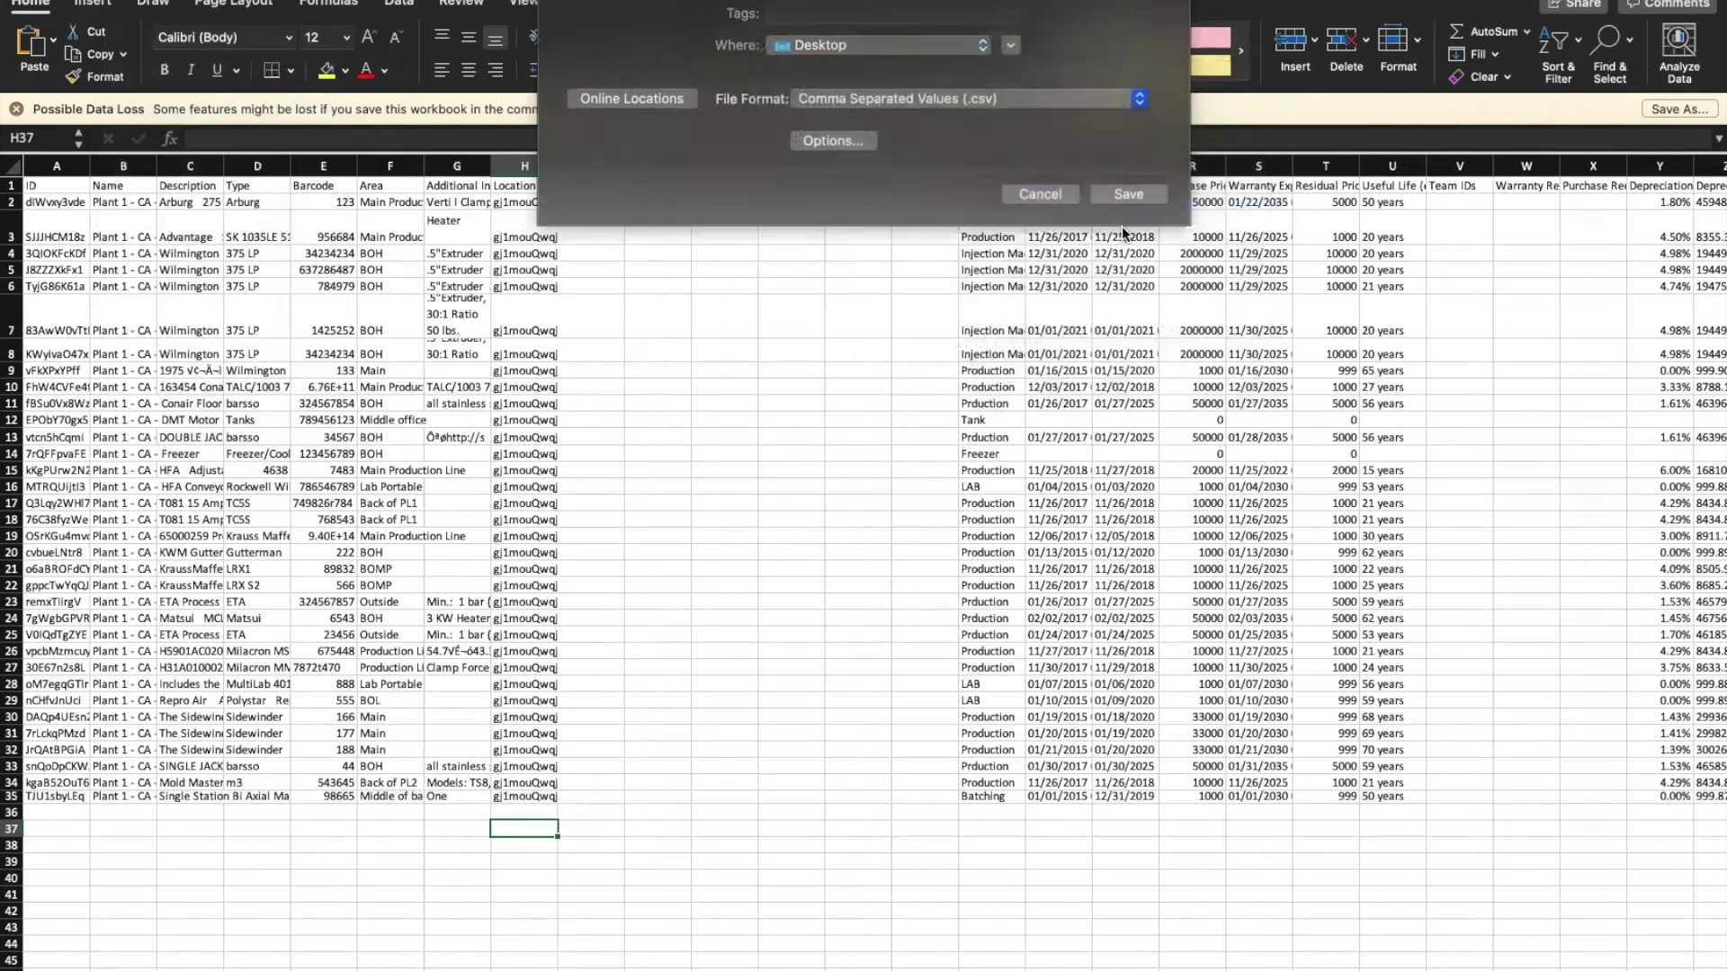
scroll(1264, 277, right, 10)
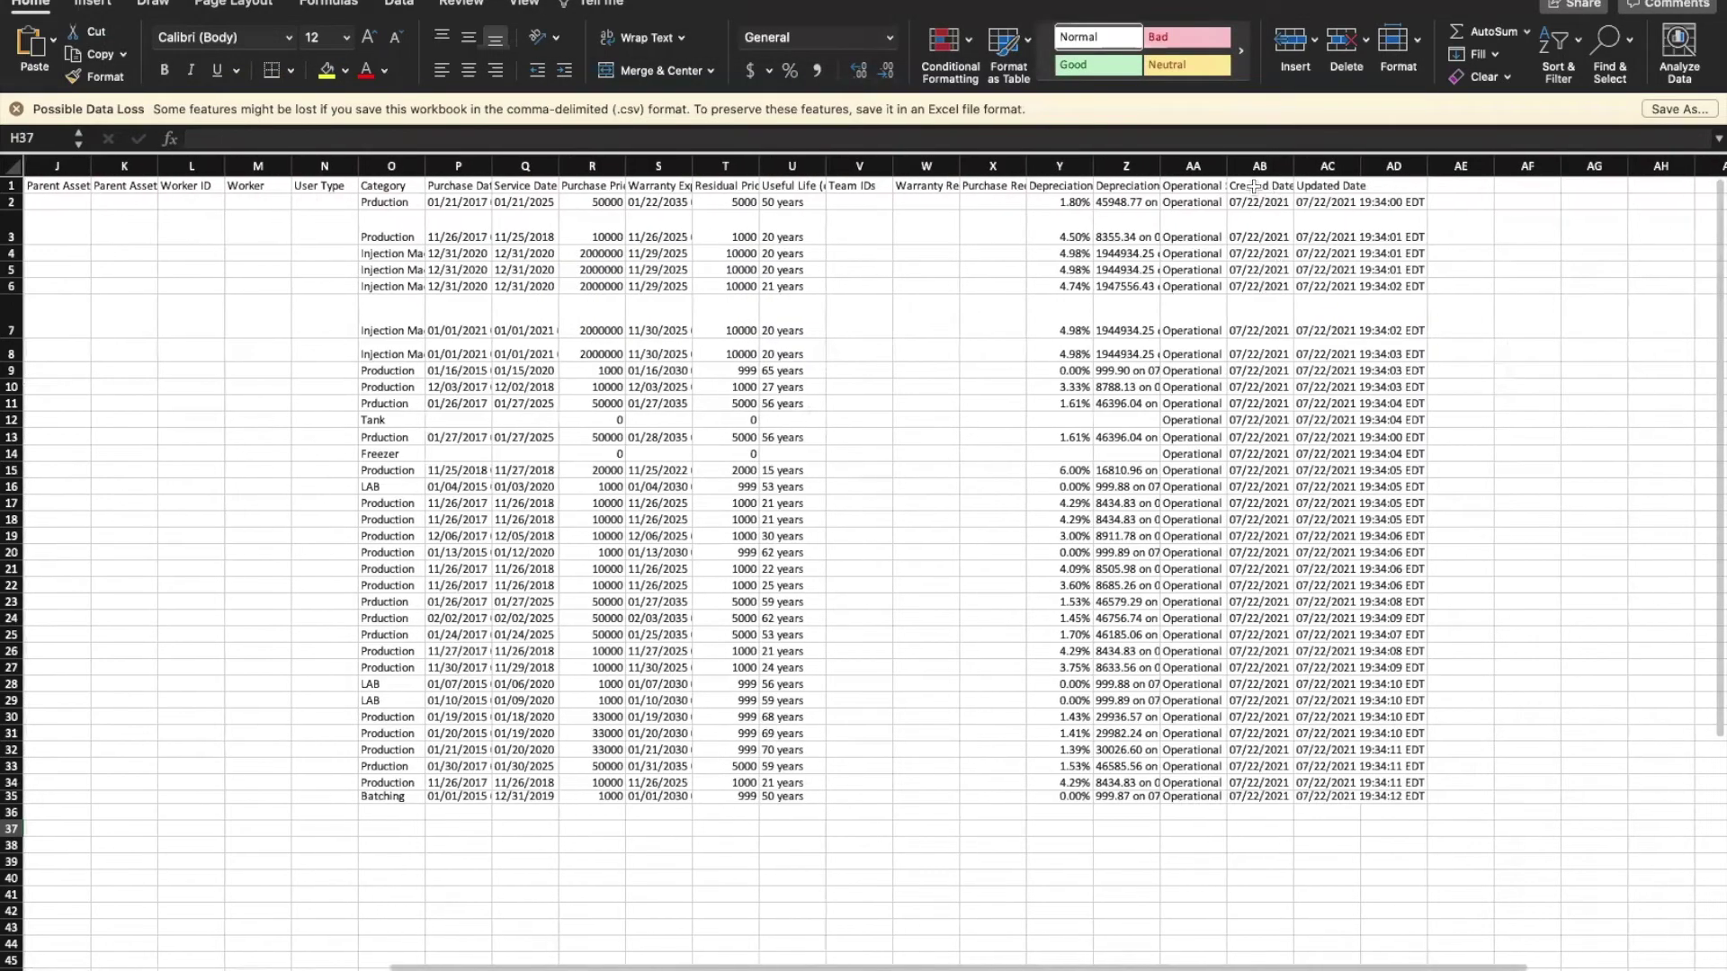
Step: Widen the Created Date column (AB) and inspect several row timestamps
click(1254, 166)
drag(1291, 164, 1363, 165)
click(1347, 605)
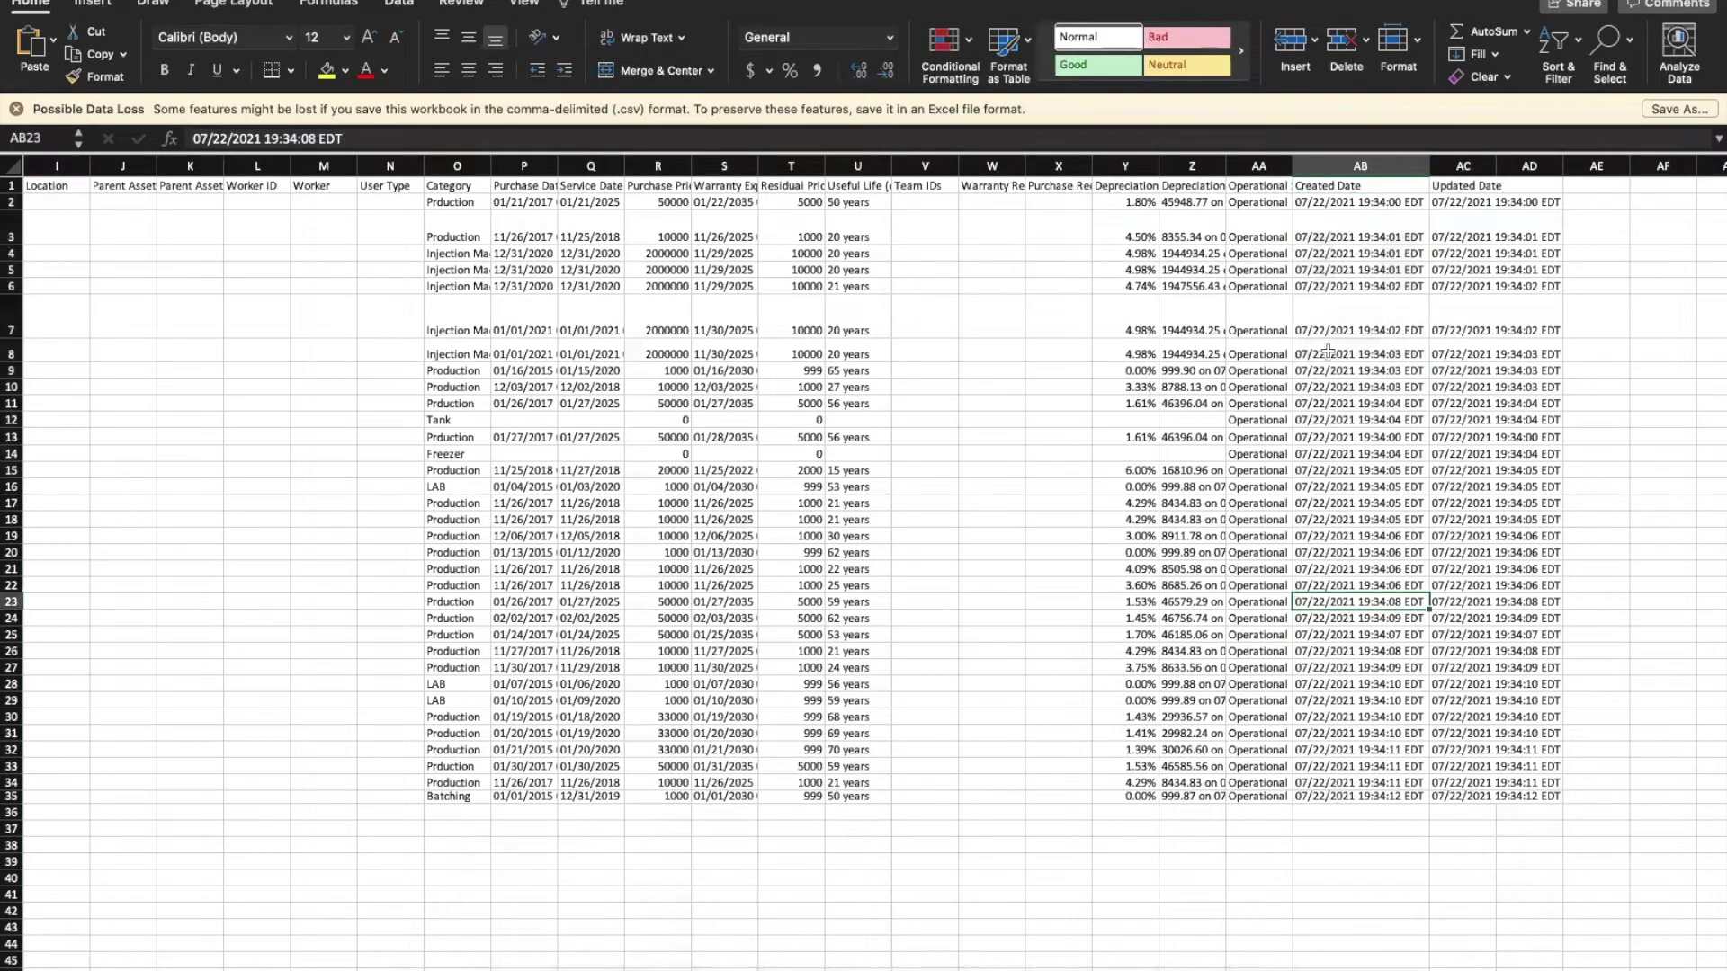
click(1328, 353)
click(1328, 284)
click(1322, 221)
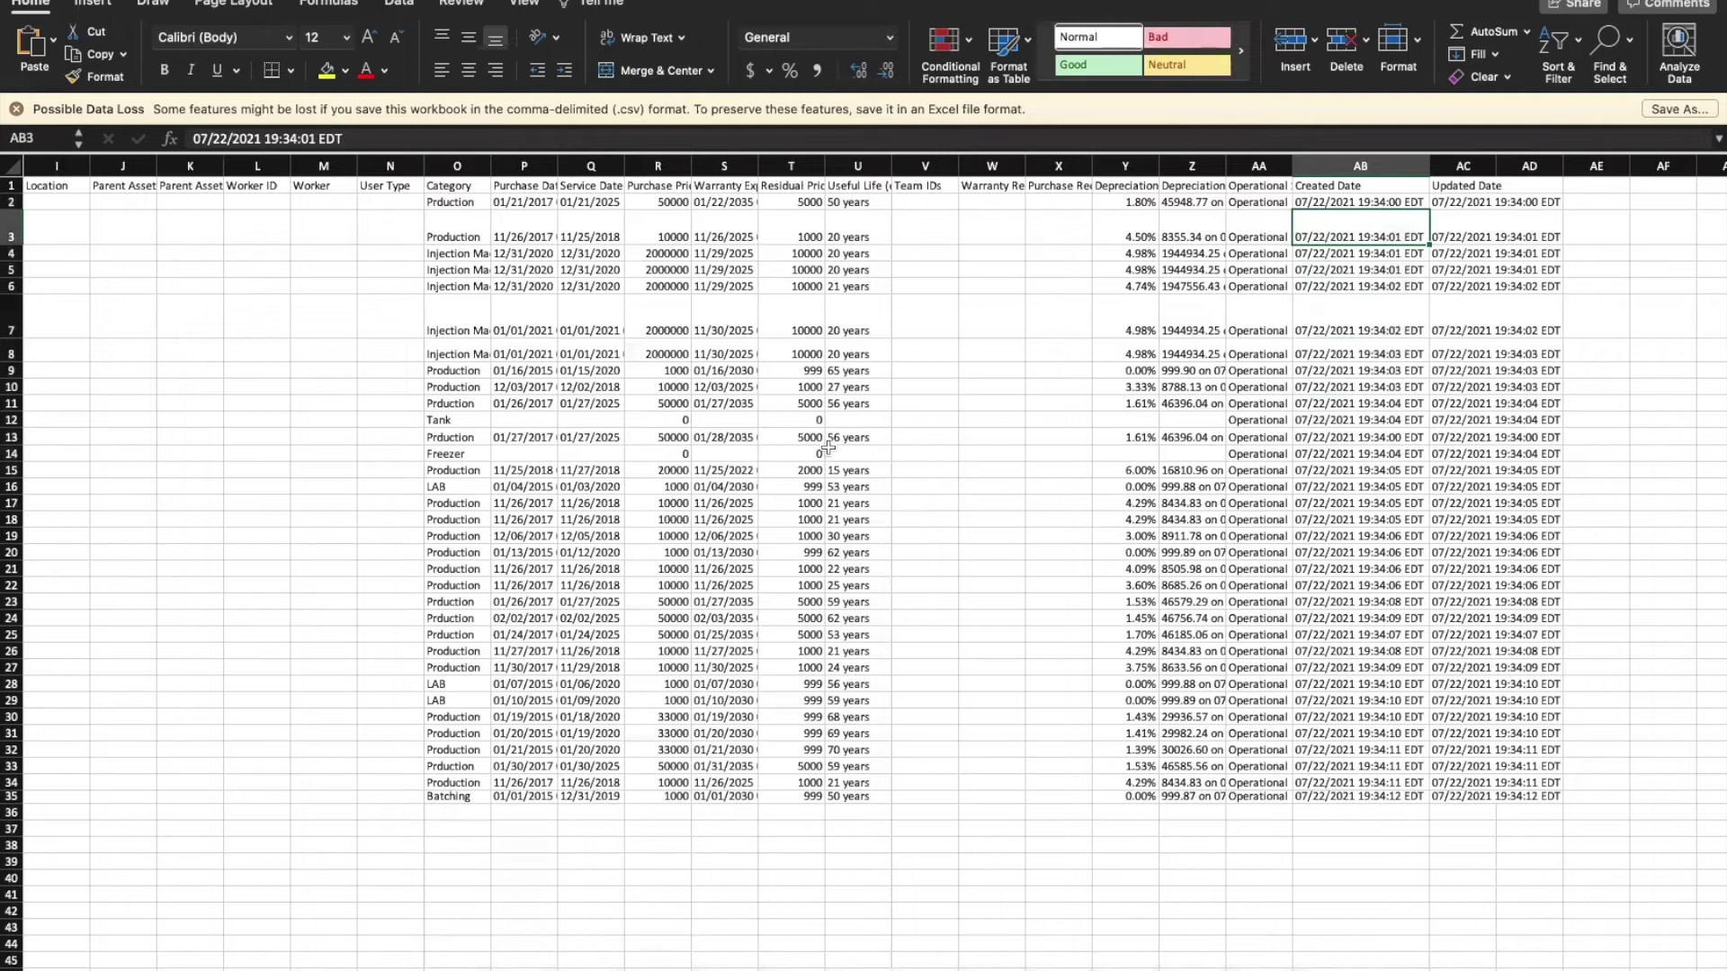
click(1346, 473)
click(1349, 583)
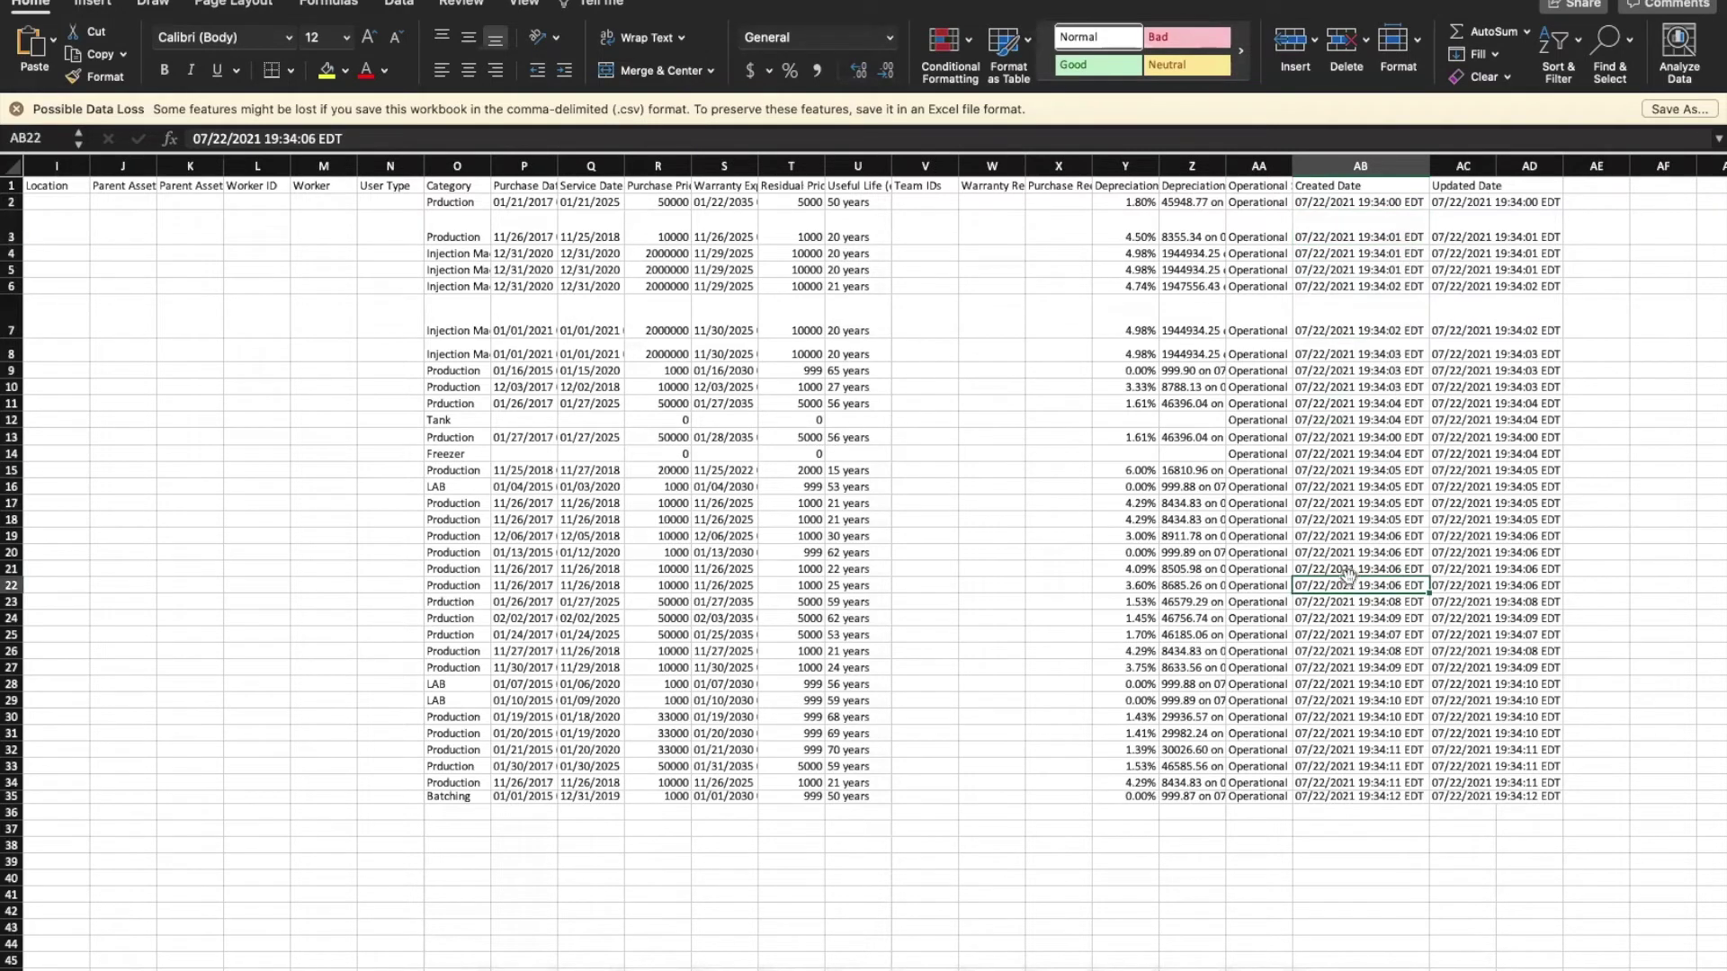
scroll(570, 396, left, 10)
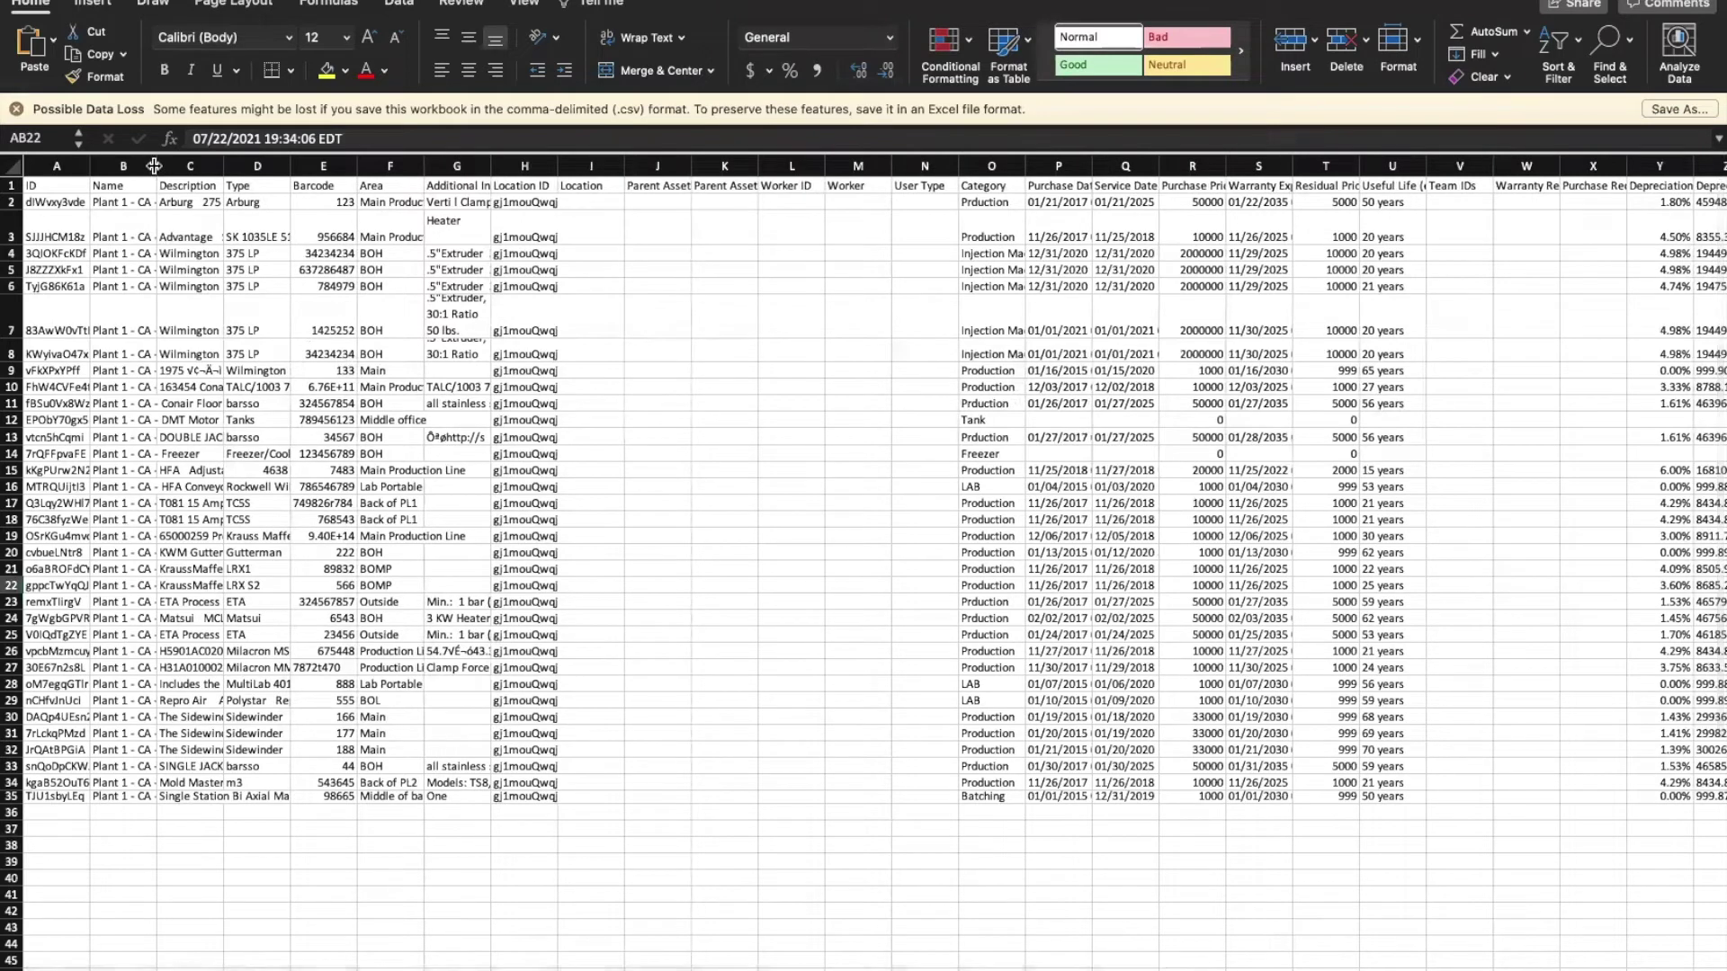
Step: Widen column B to show the full Plant 1 - CA names, then switch to UpKeep's import page
drag(157, 166, 248, 166)
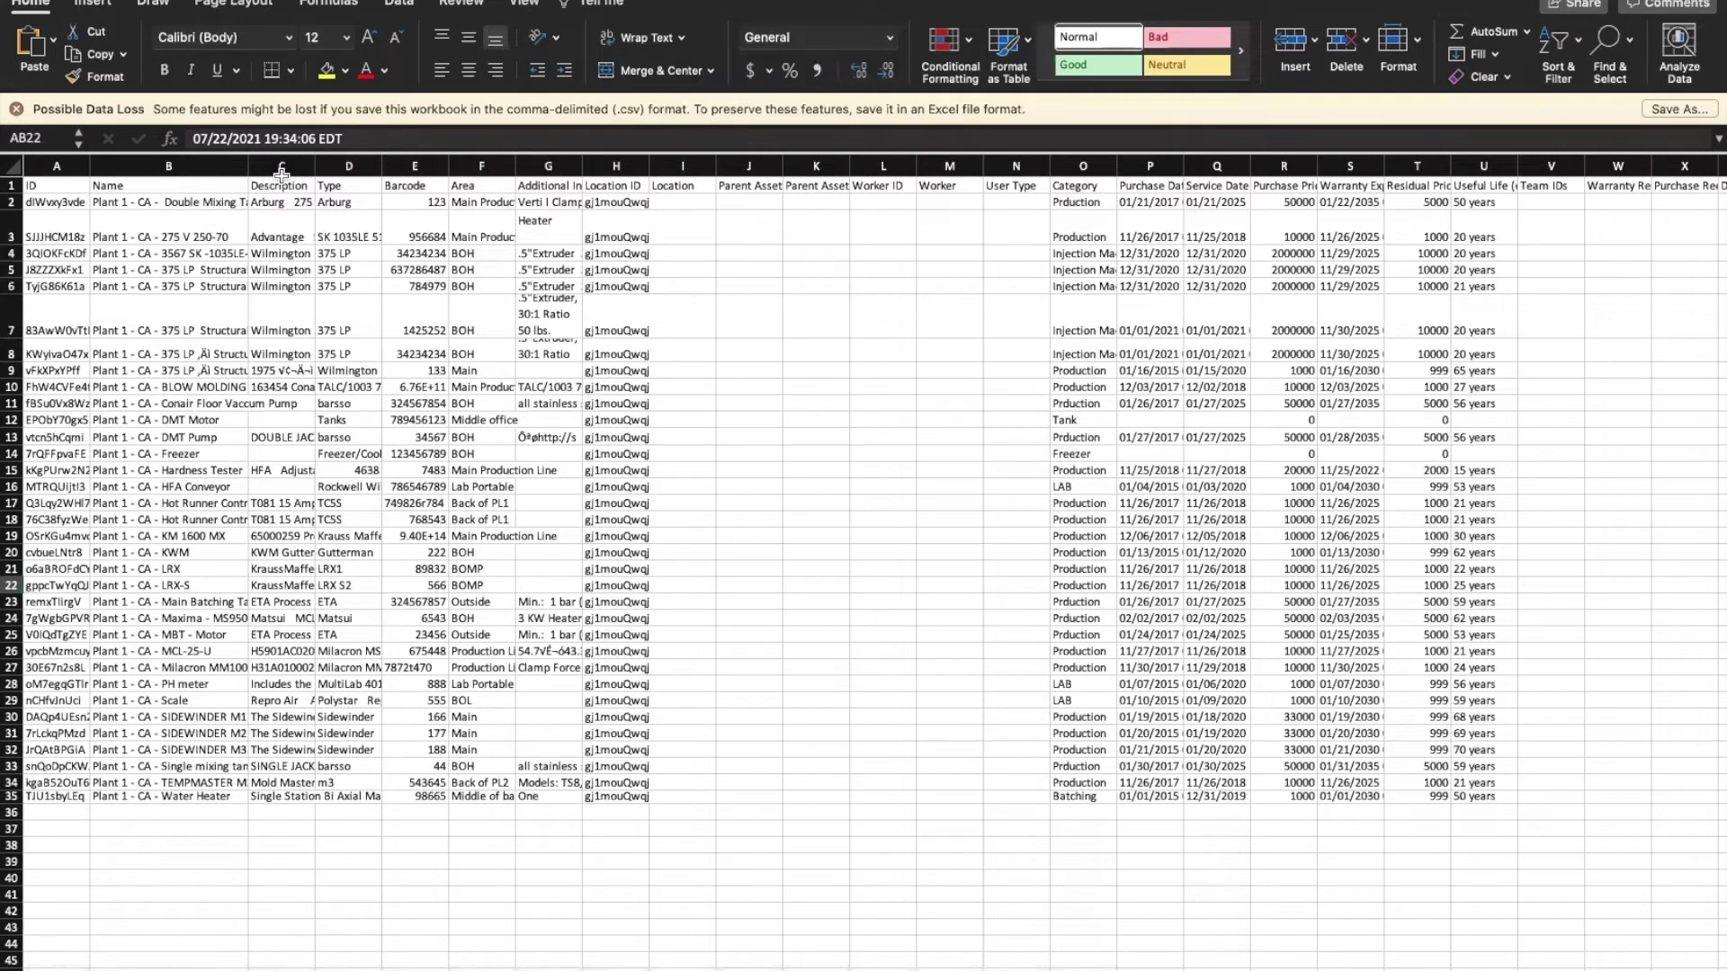
drag(250, 166, 333, 166)
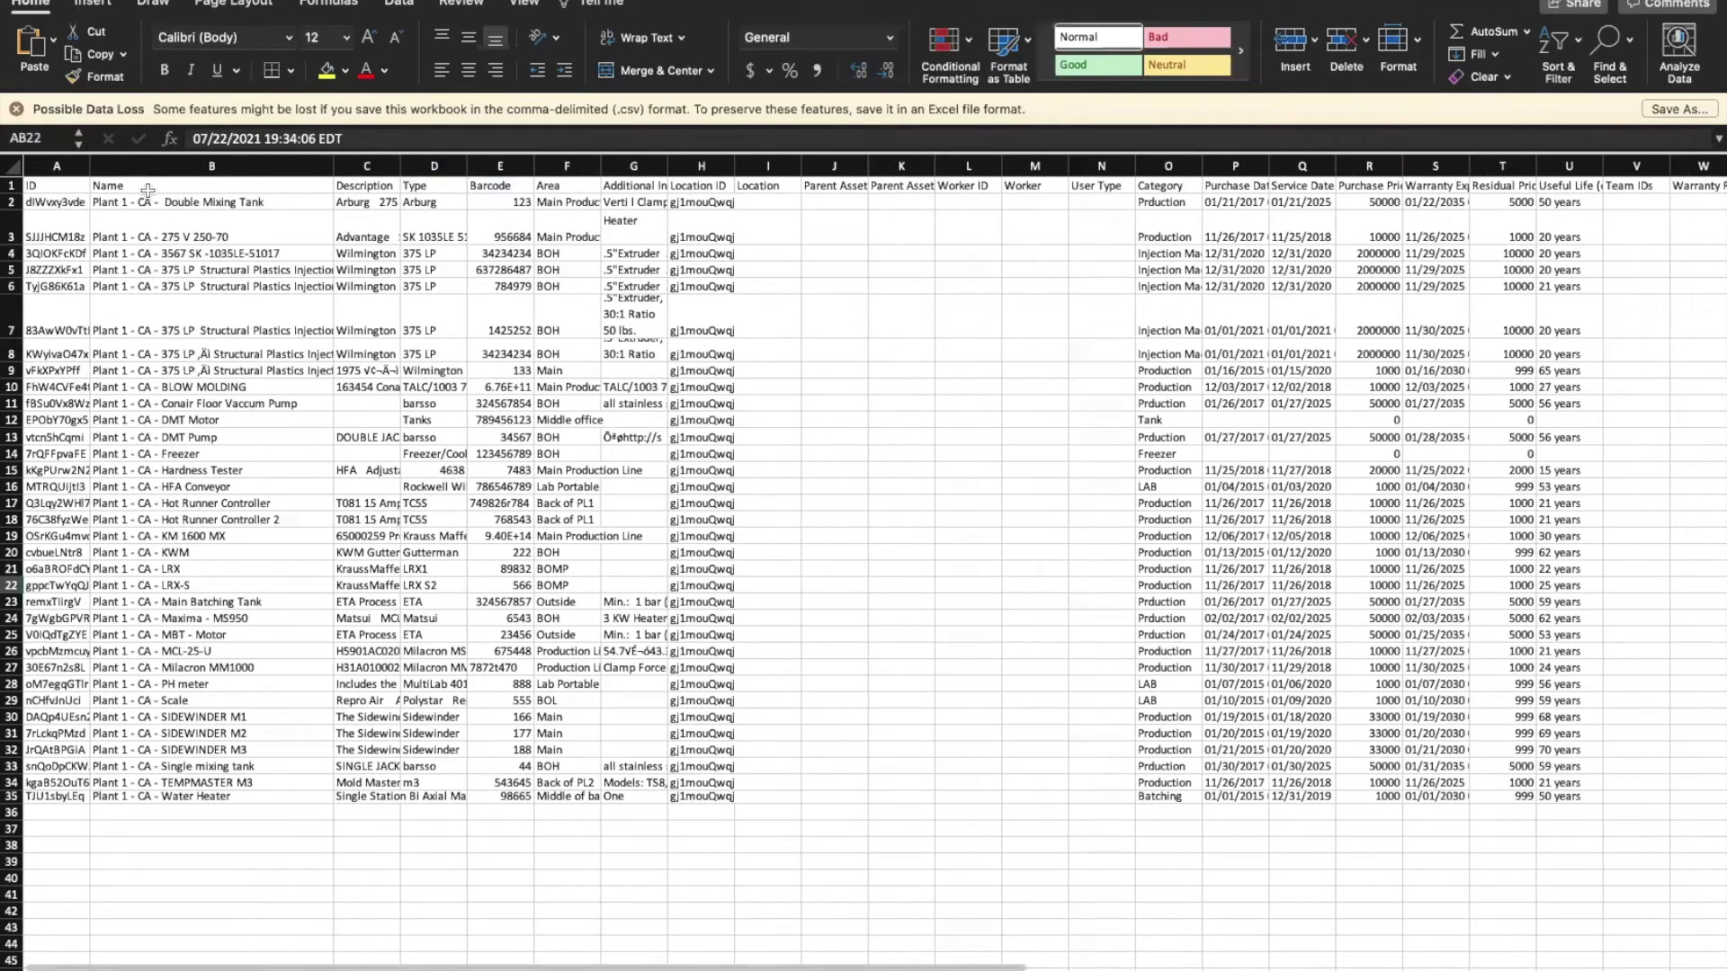
scroll(133, 444, down, 4)
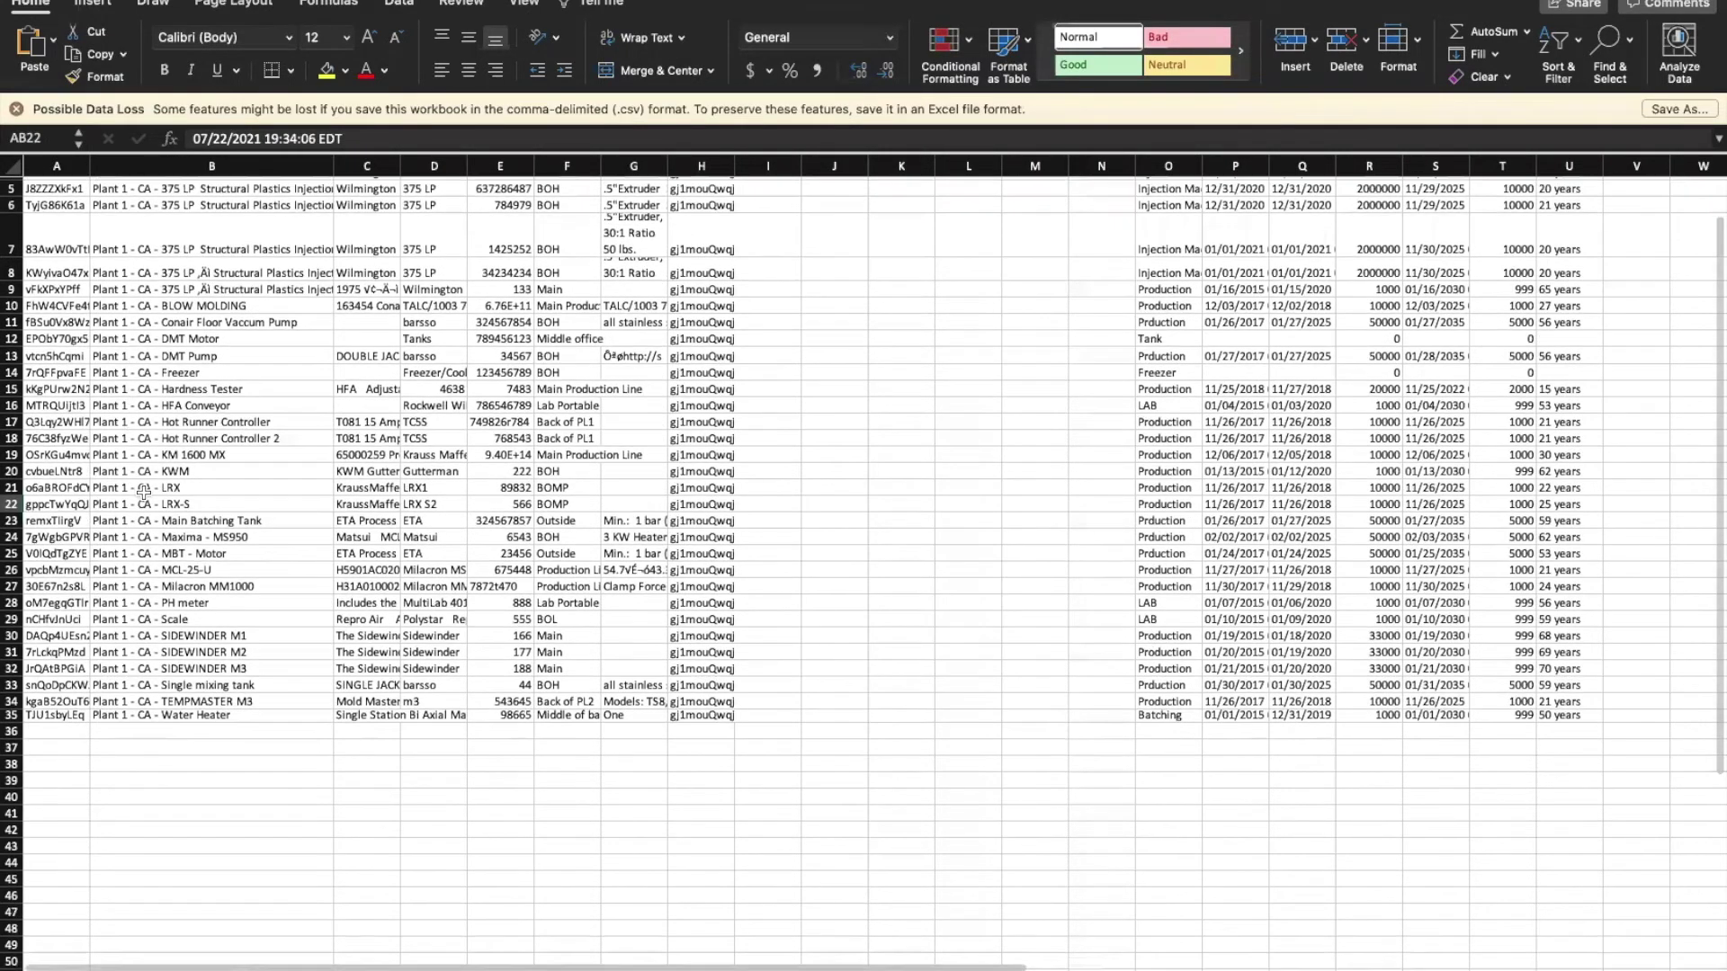
scroll(269, 576, up, 3)
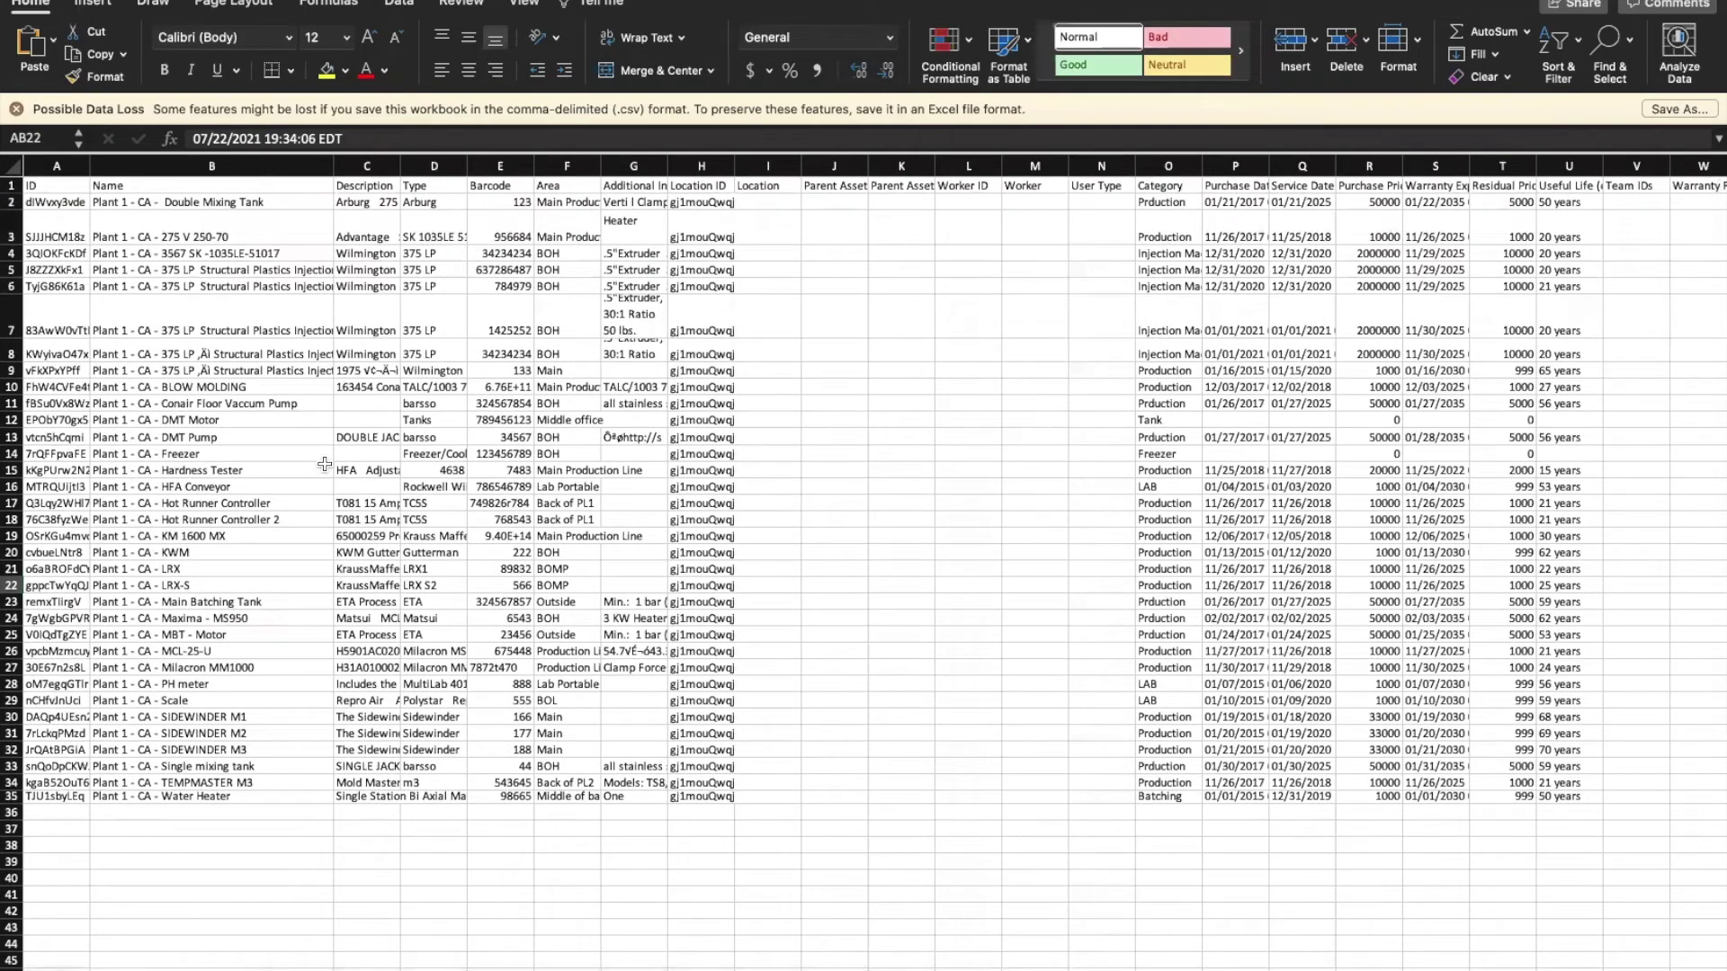
scroll(316, 503, right, 10)
scroll(324, 463, left, 10)
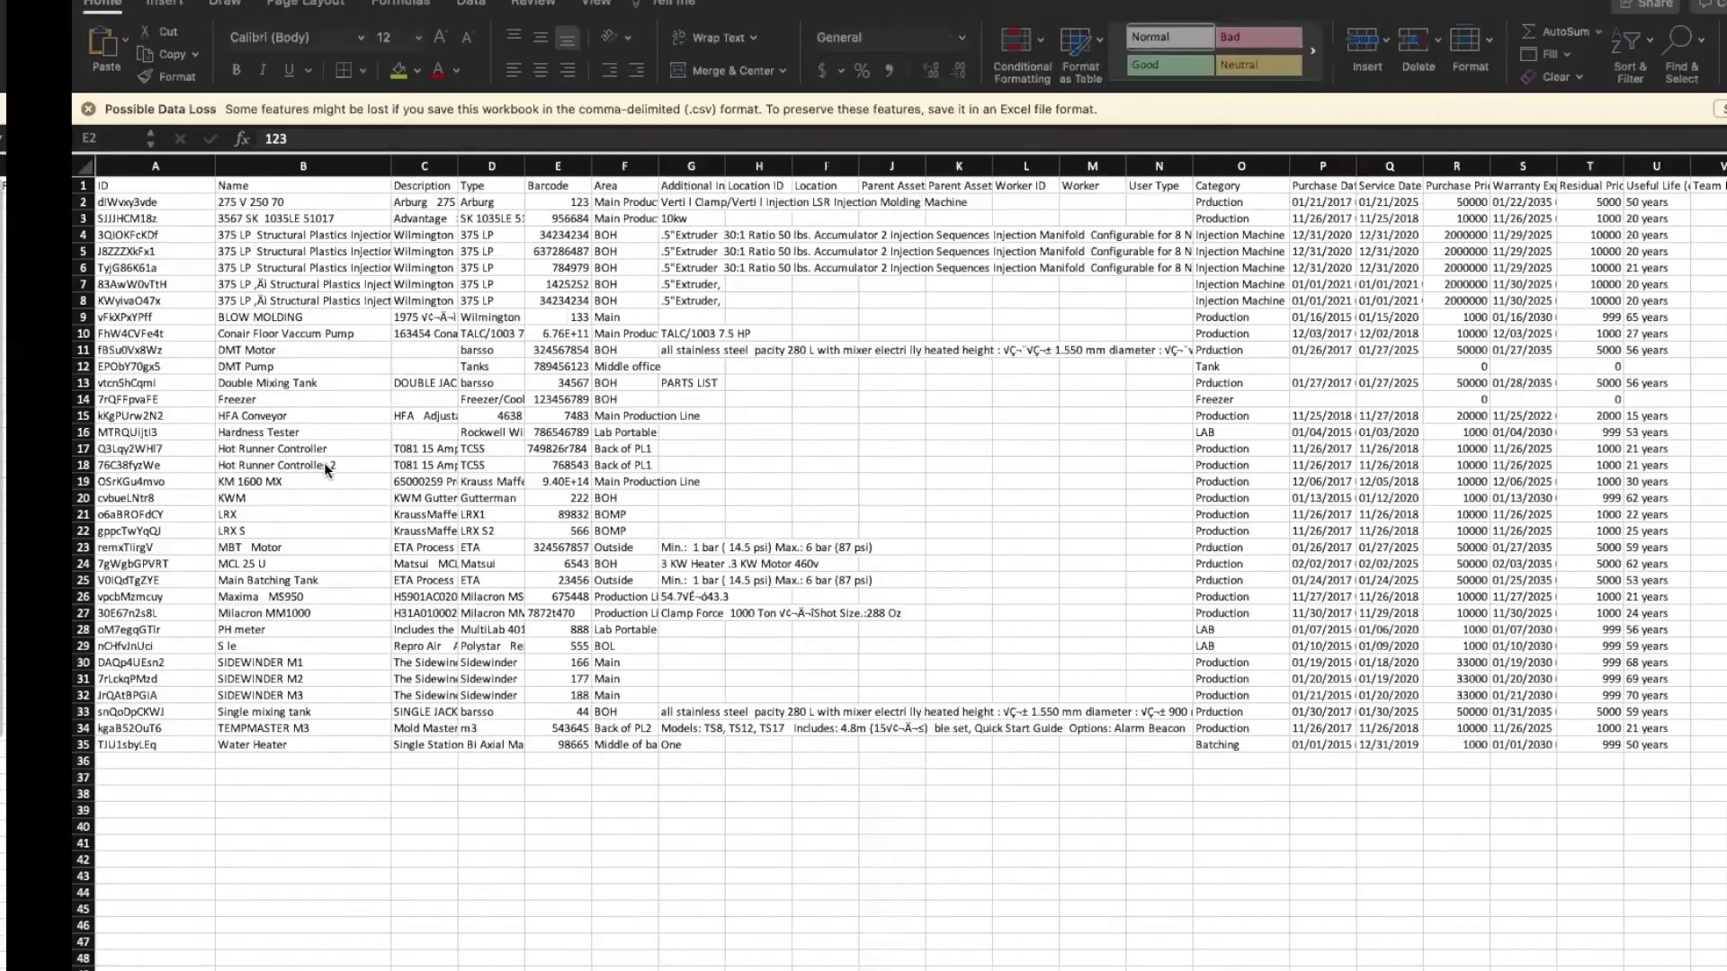
key(ctrl+Right)
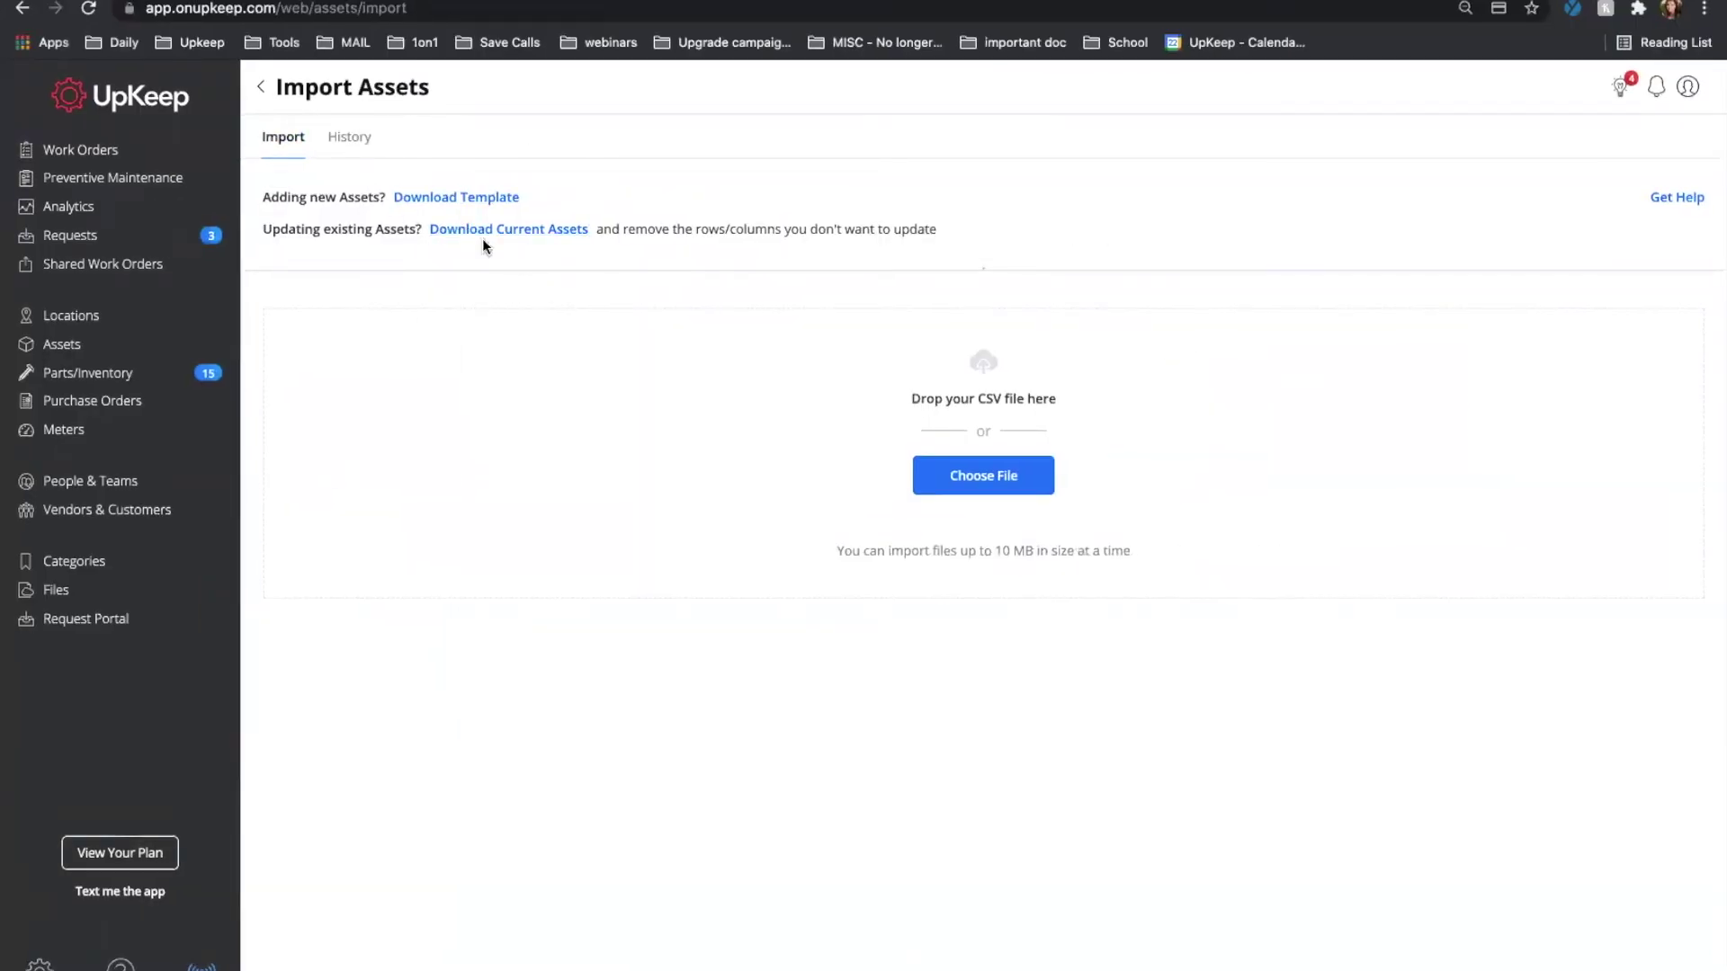
Step: Load 7O3rpGZJSD-EXPORT.csv from the Desktop into the asset importer, showing 34 assets
click(992, 477)
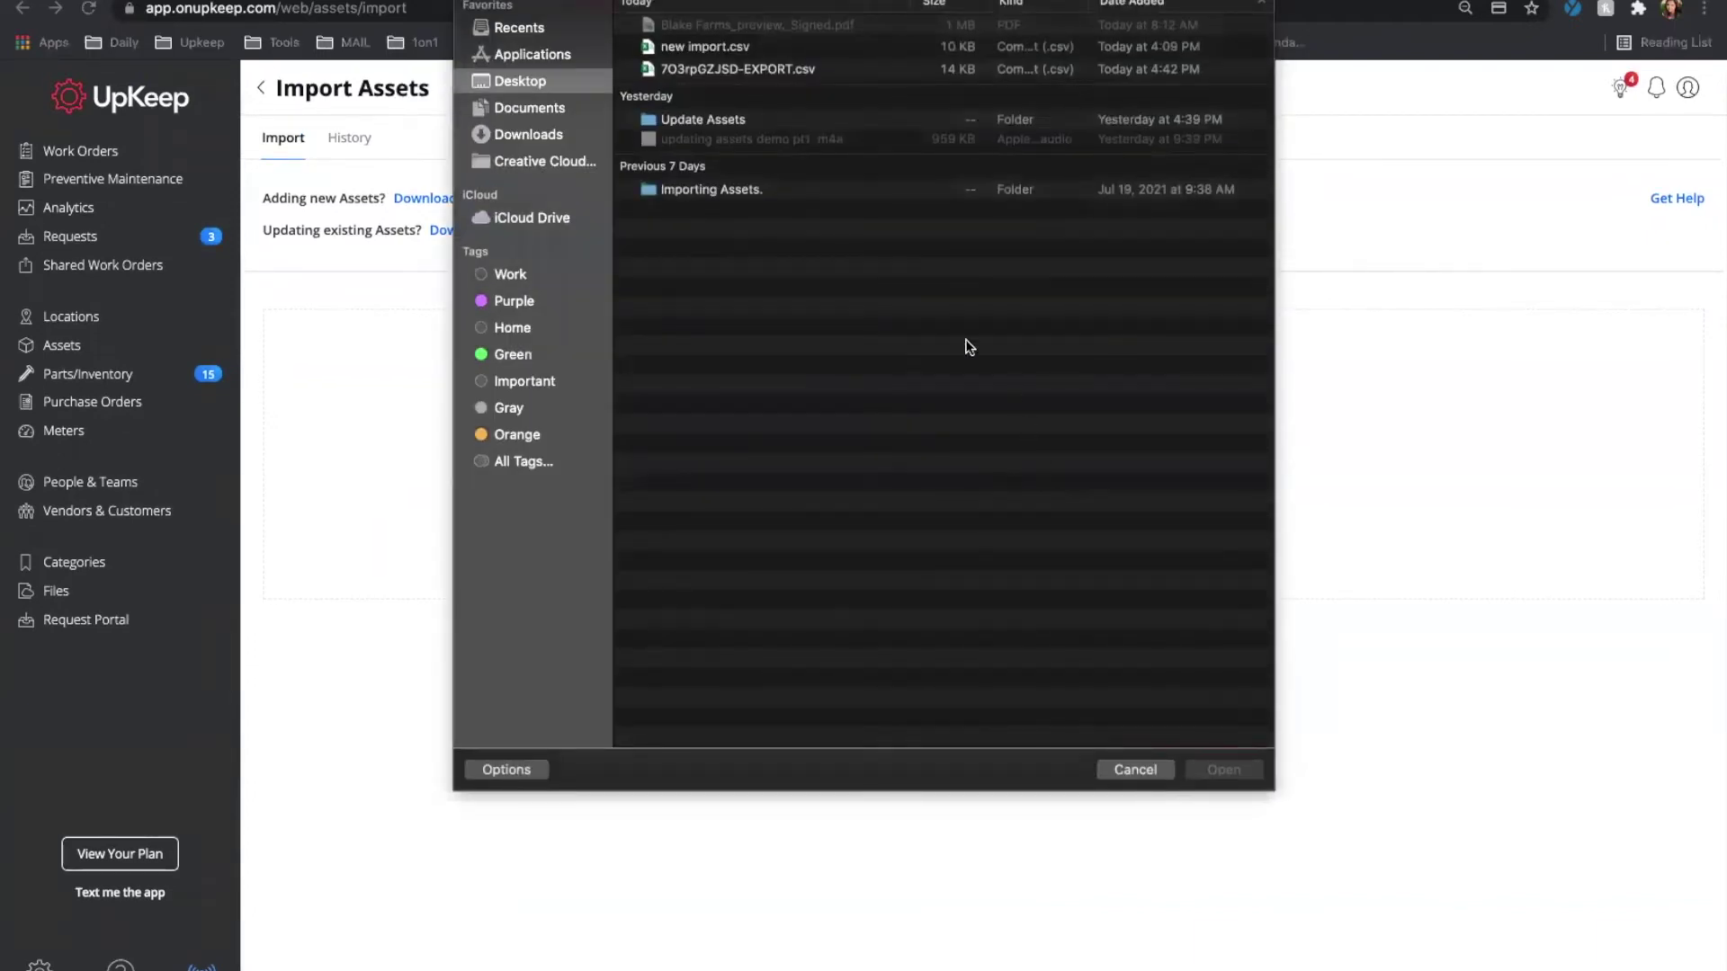
click(763, 68)
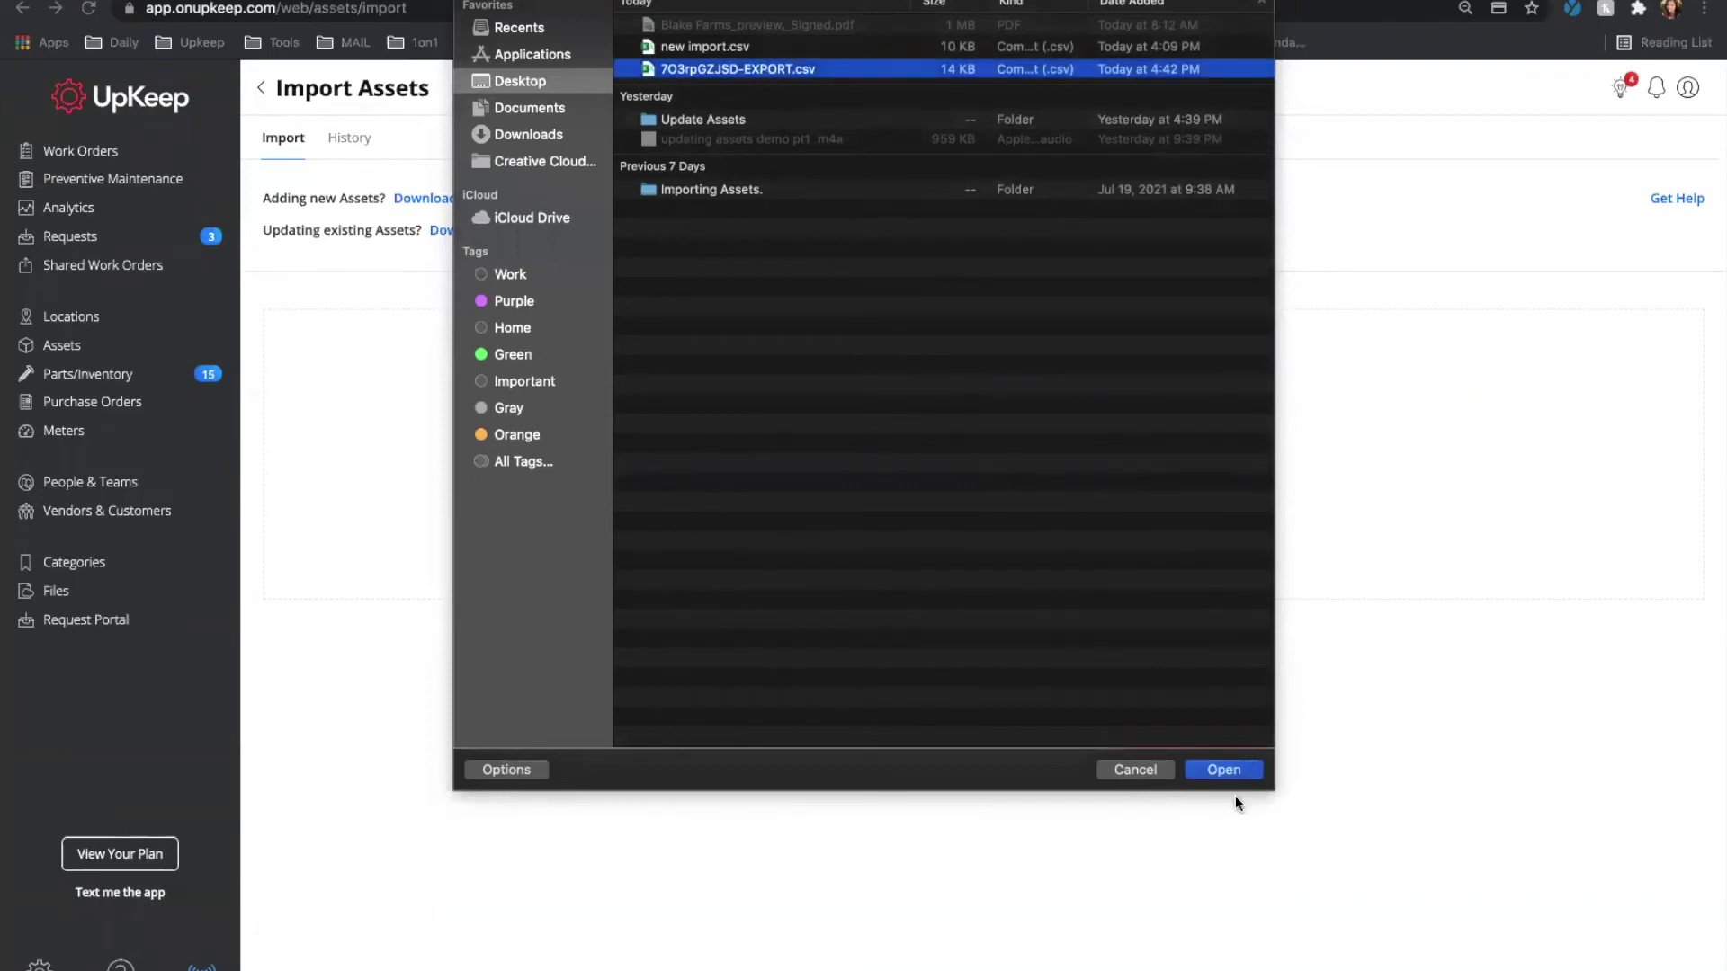
click(1226, 770)
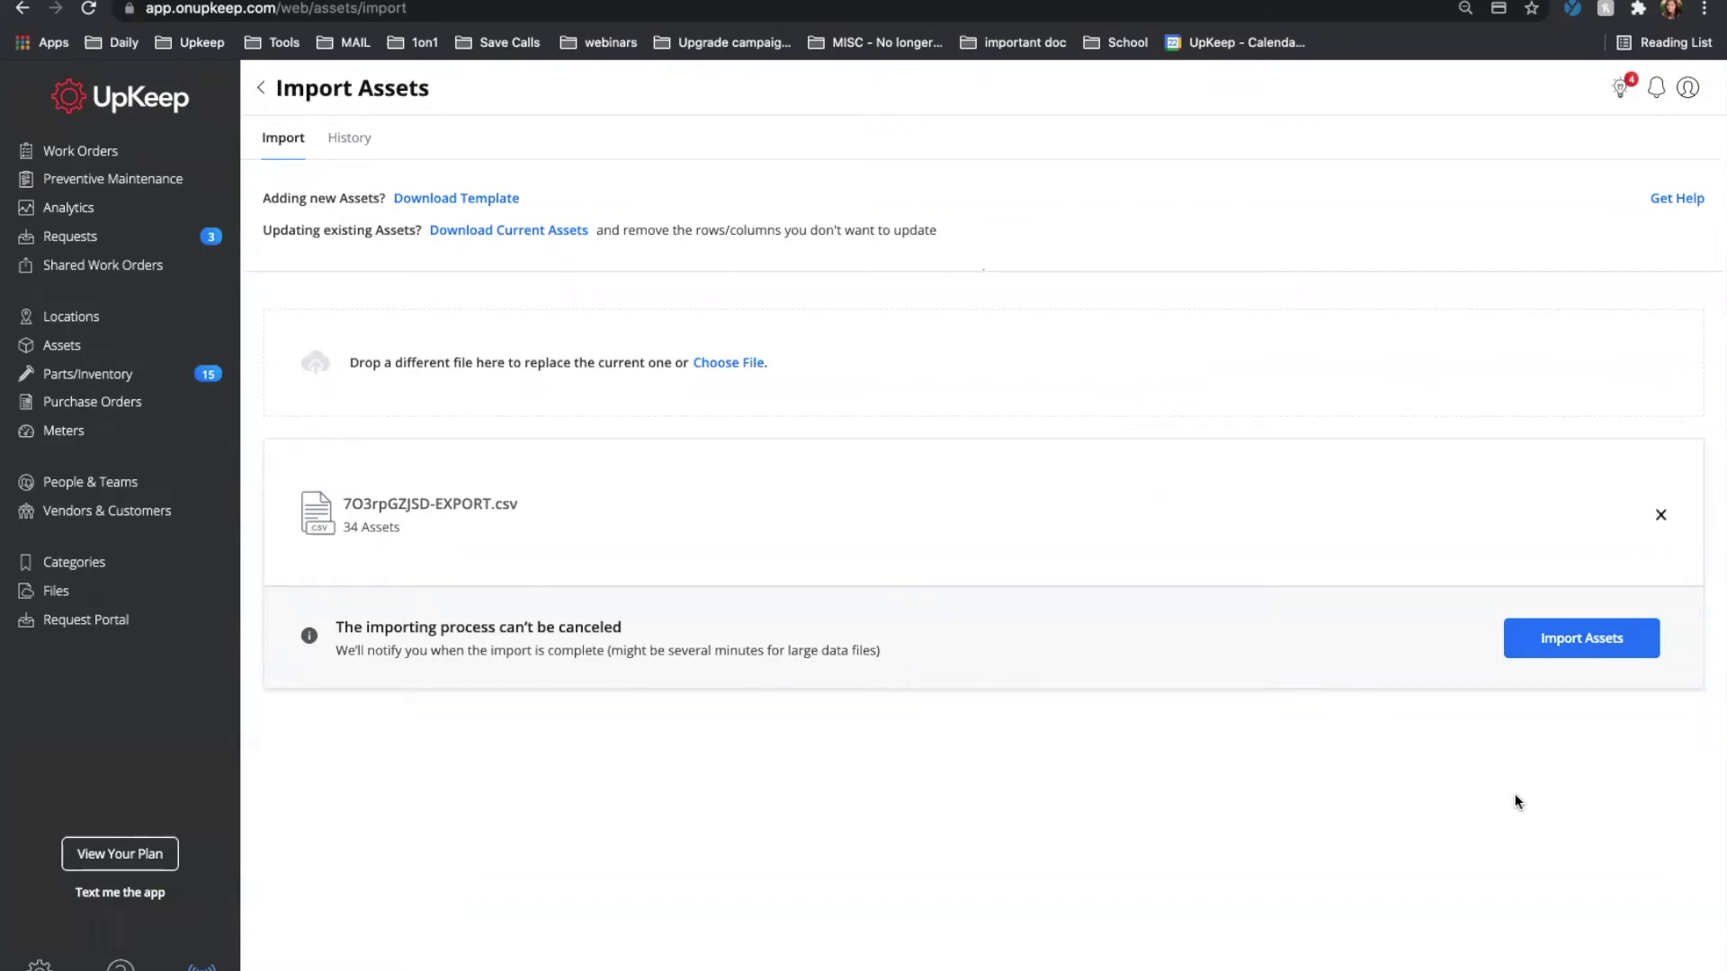
Step: Run the import of the 34 assets and confirm it in the dialog
click(1578, 640)
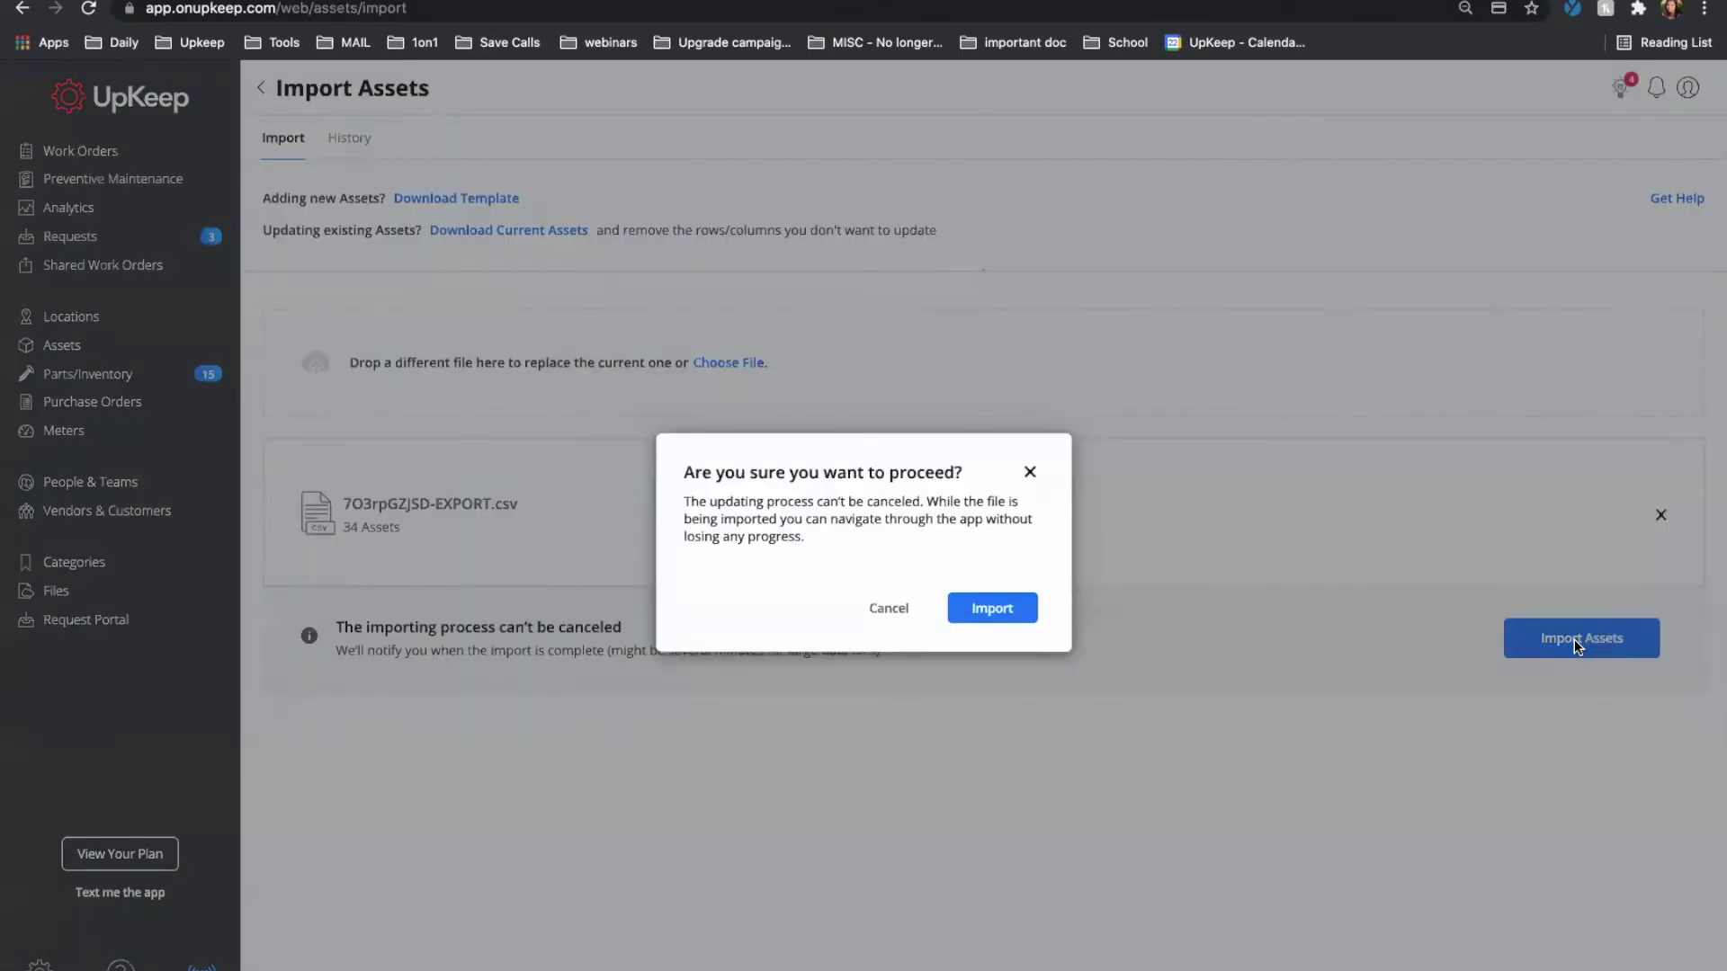
click(1001, 609)
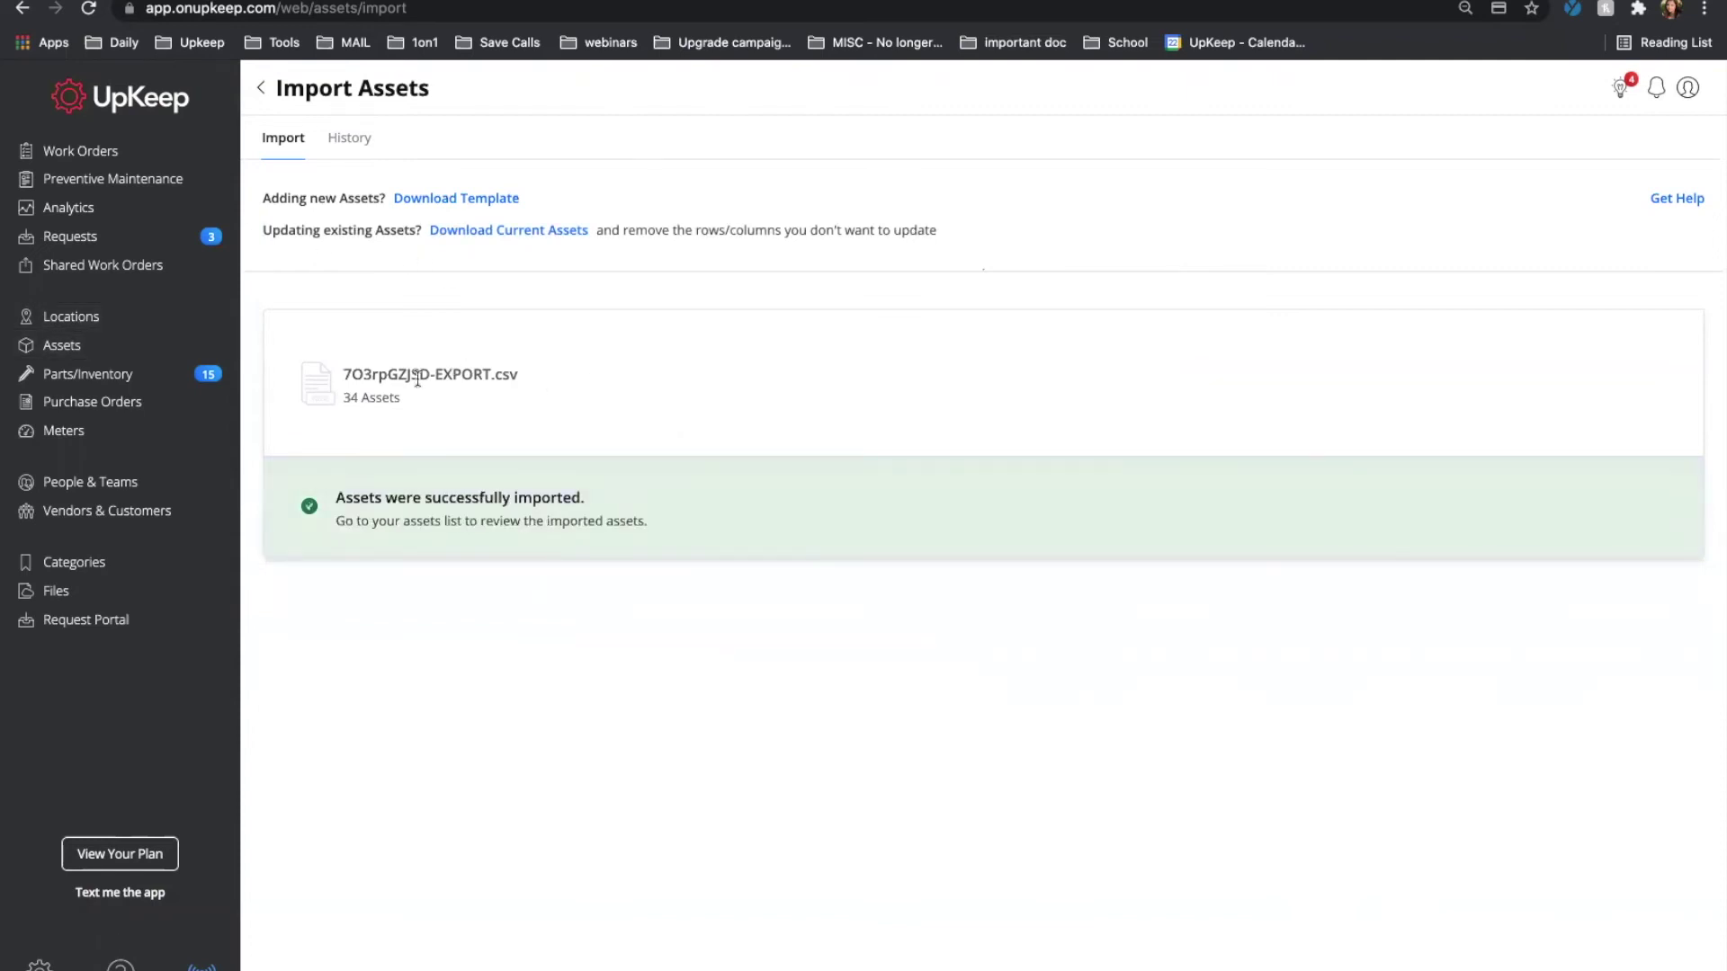
Step: Open the Assets list from the sidebar and scroll to check the Plant 1 - CA names and locations
click(106, 349)
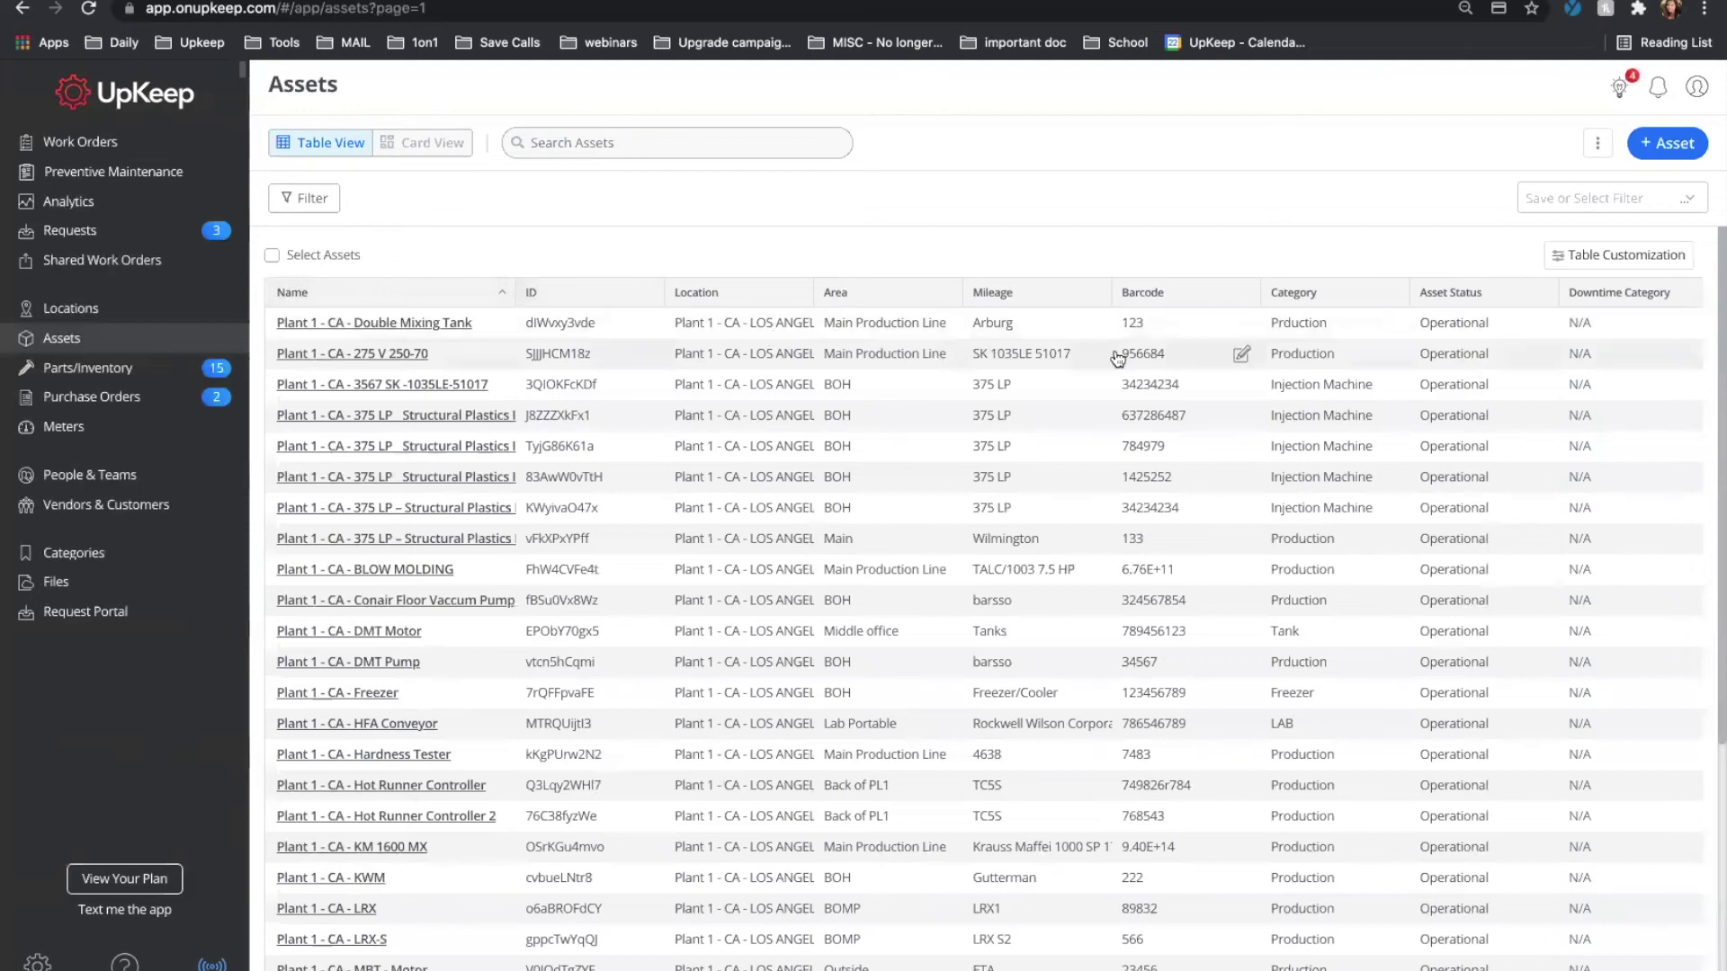
scroll(940, 504, down, 5)
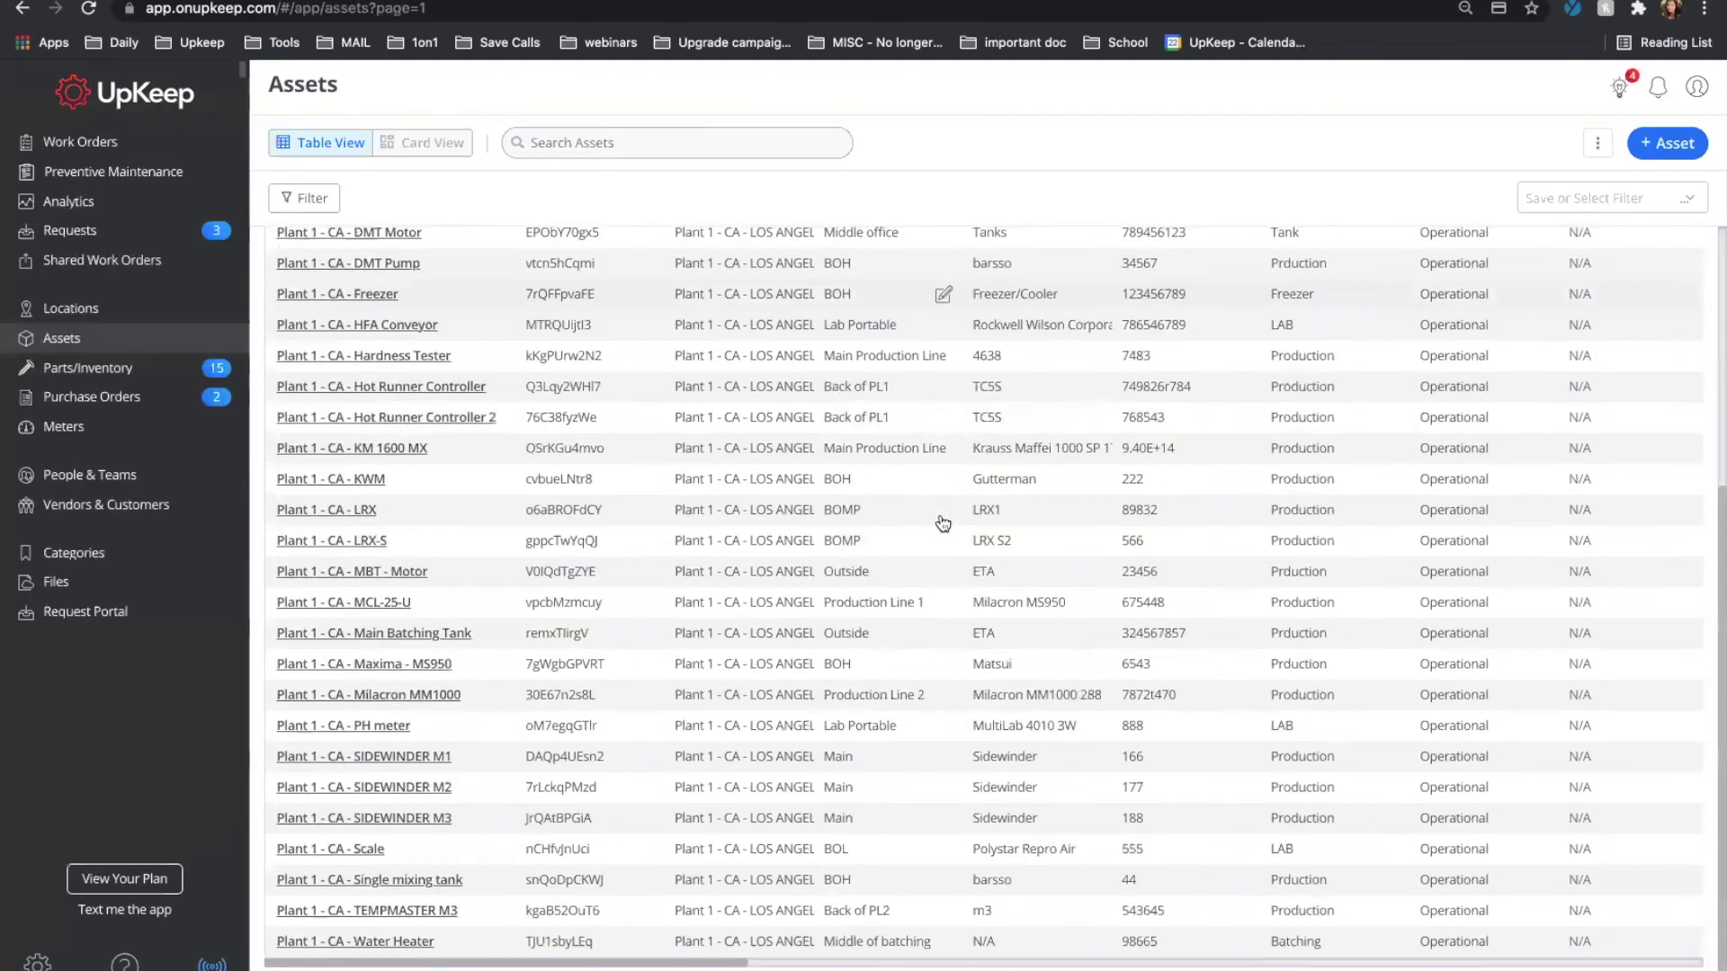
scroll(942, 522, up, 5)
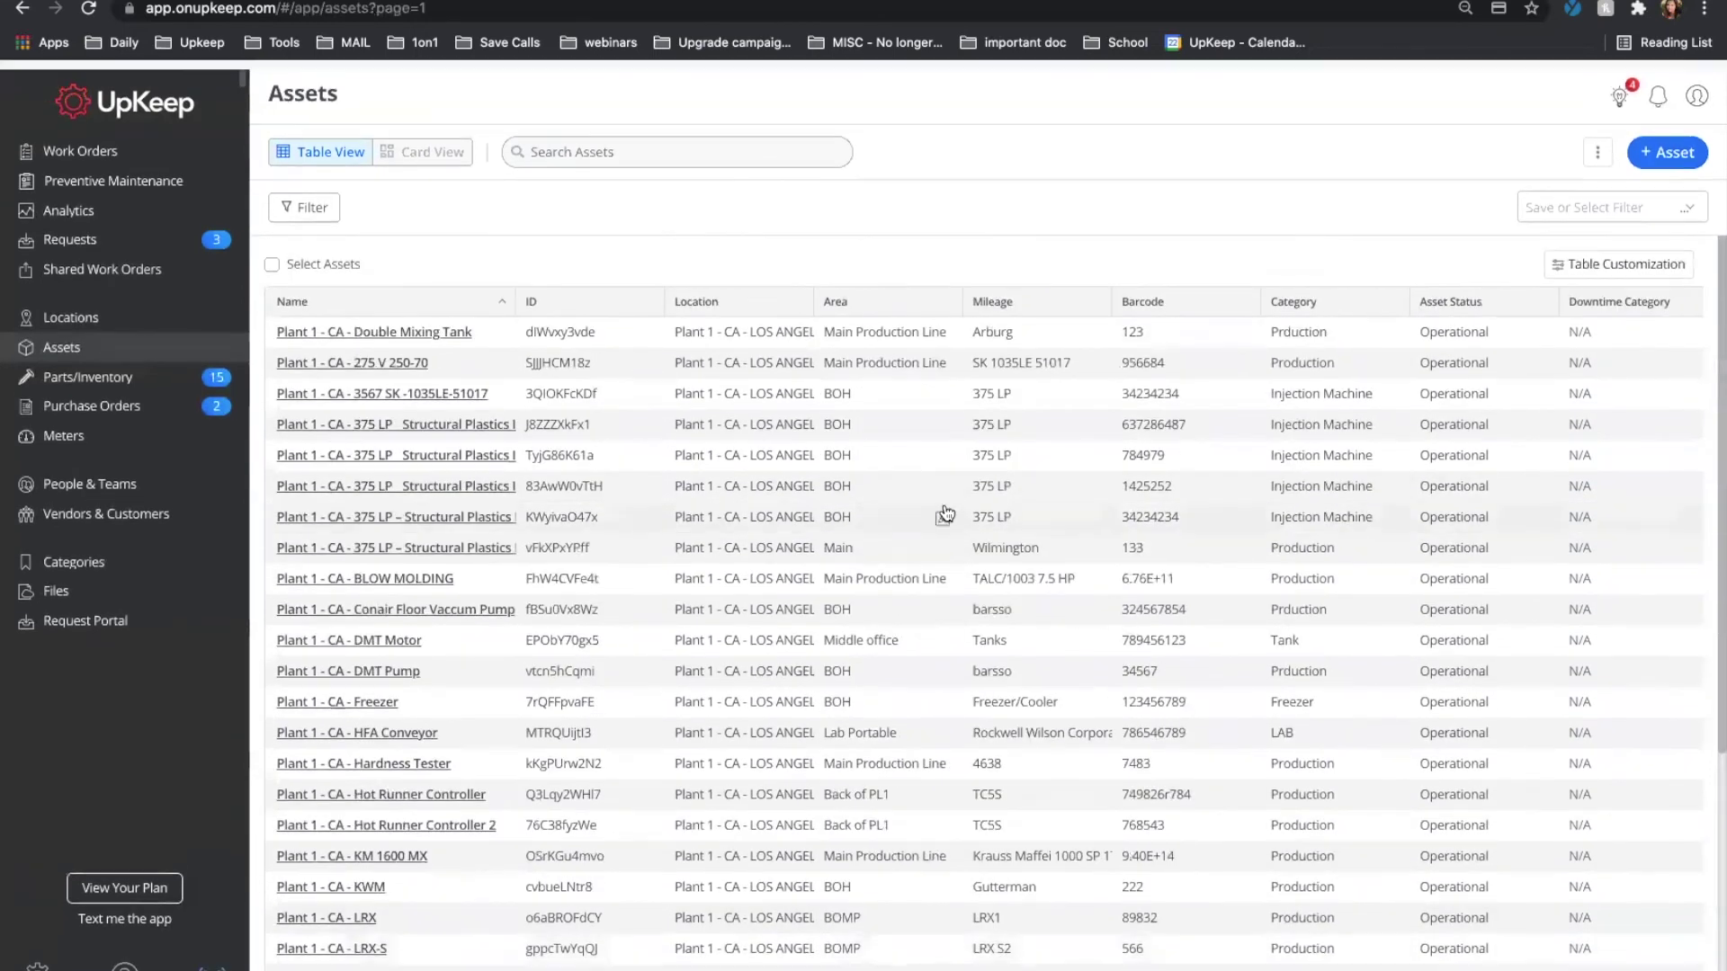